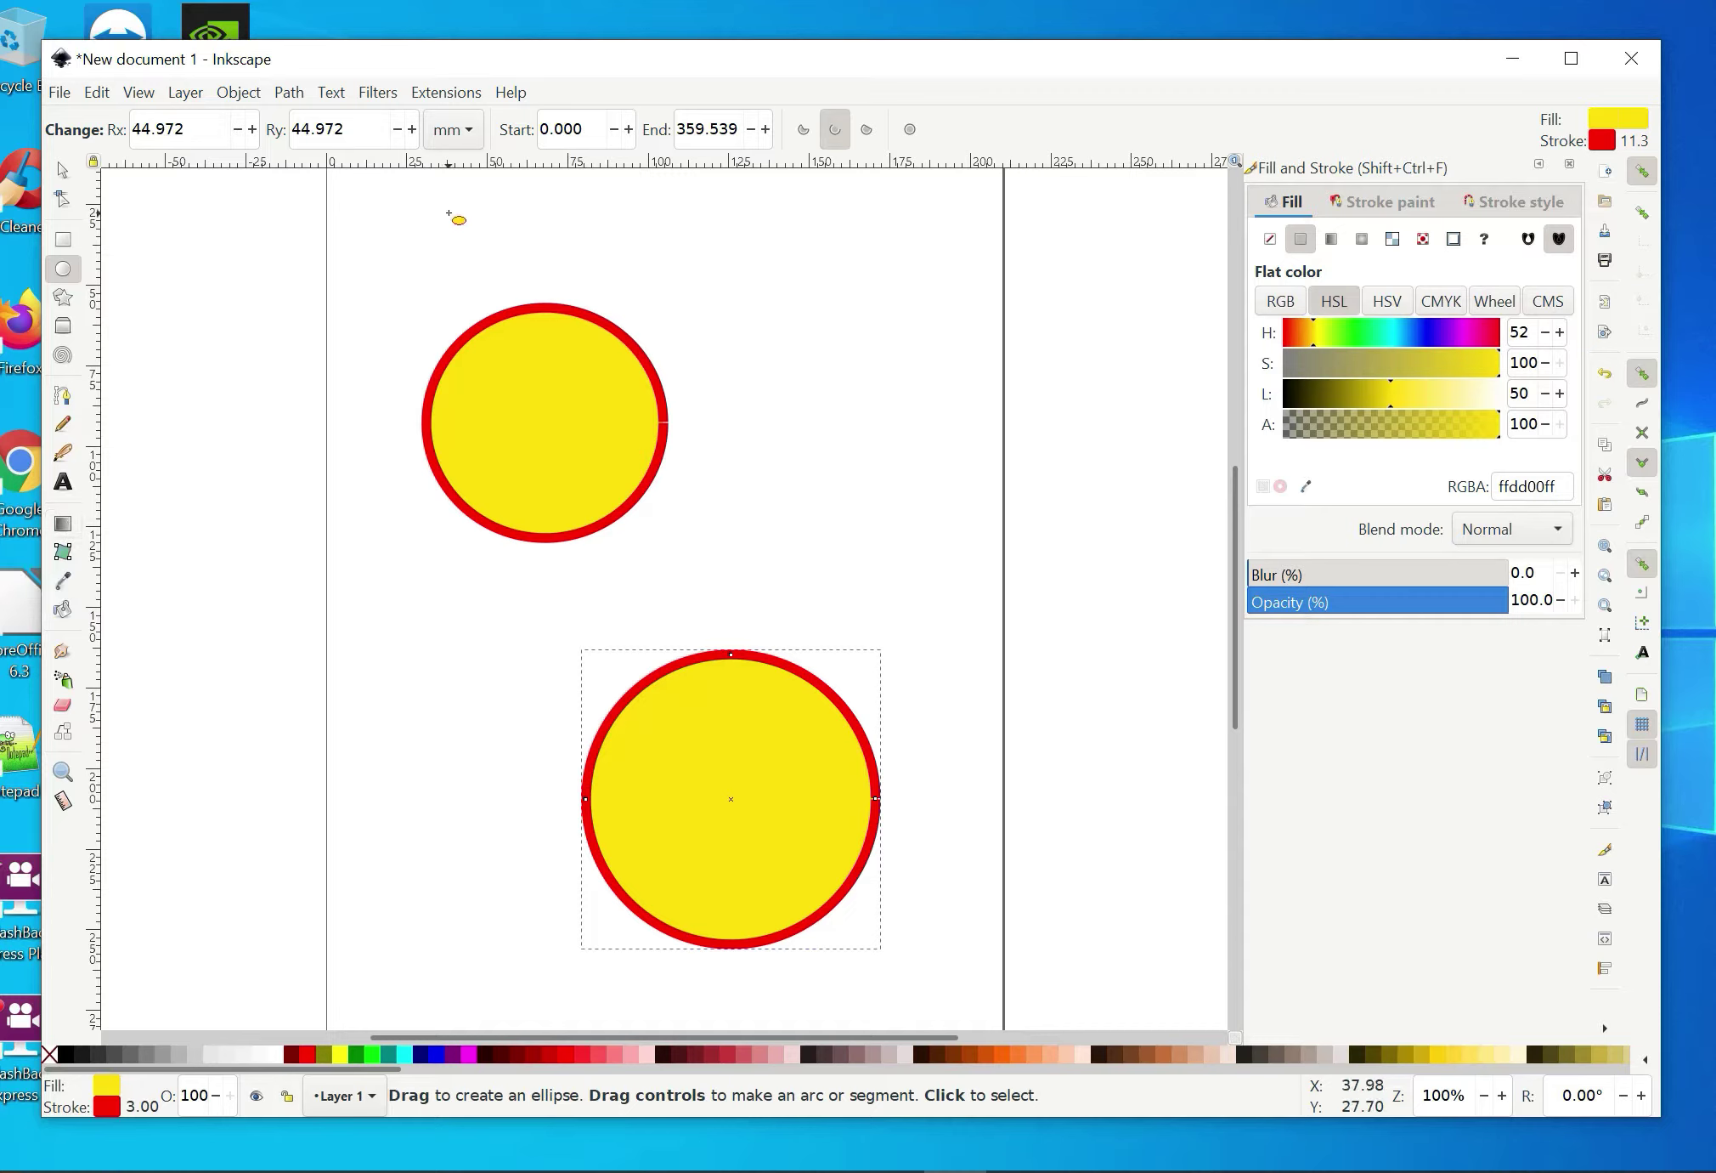
# - In the fill and stroke settings, try No paint on the lower circle's fill and restore its flat colour
pyautogui.click(242, 96)
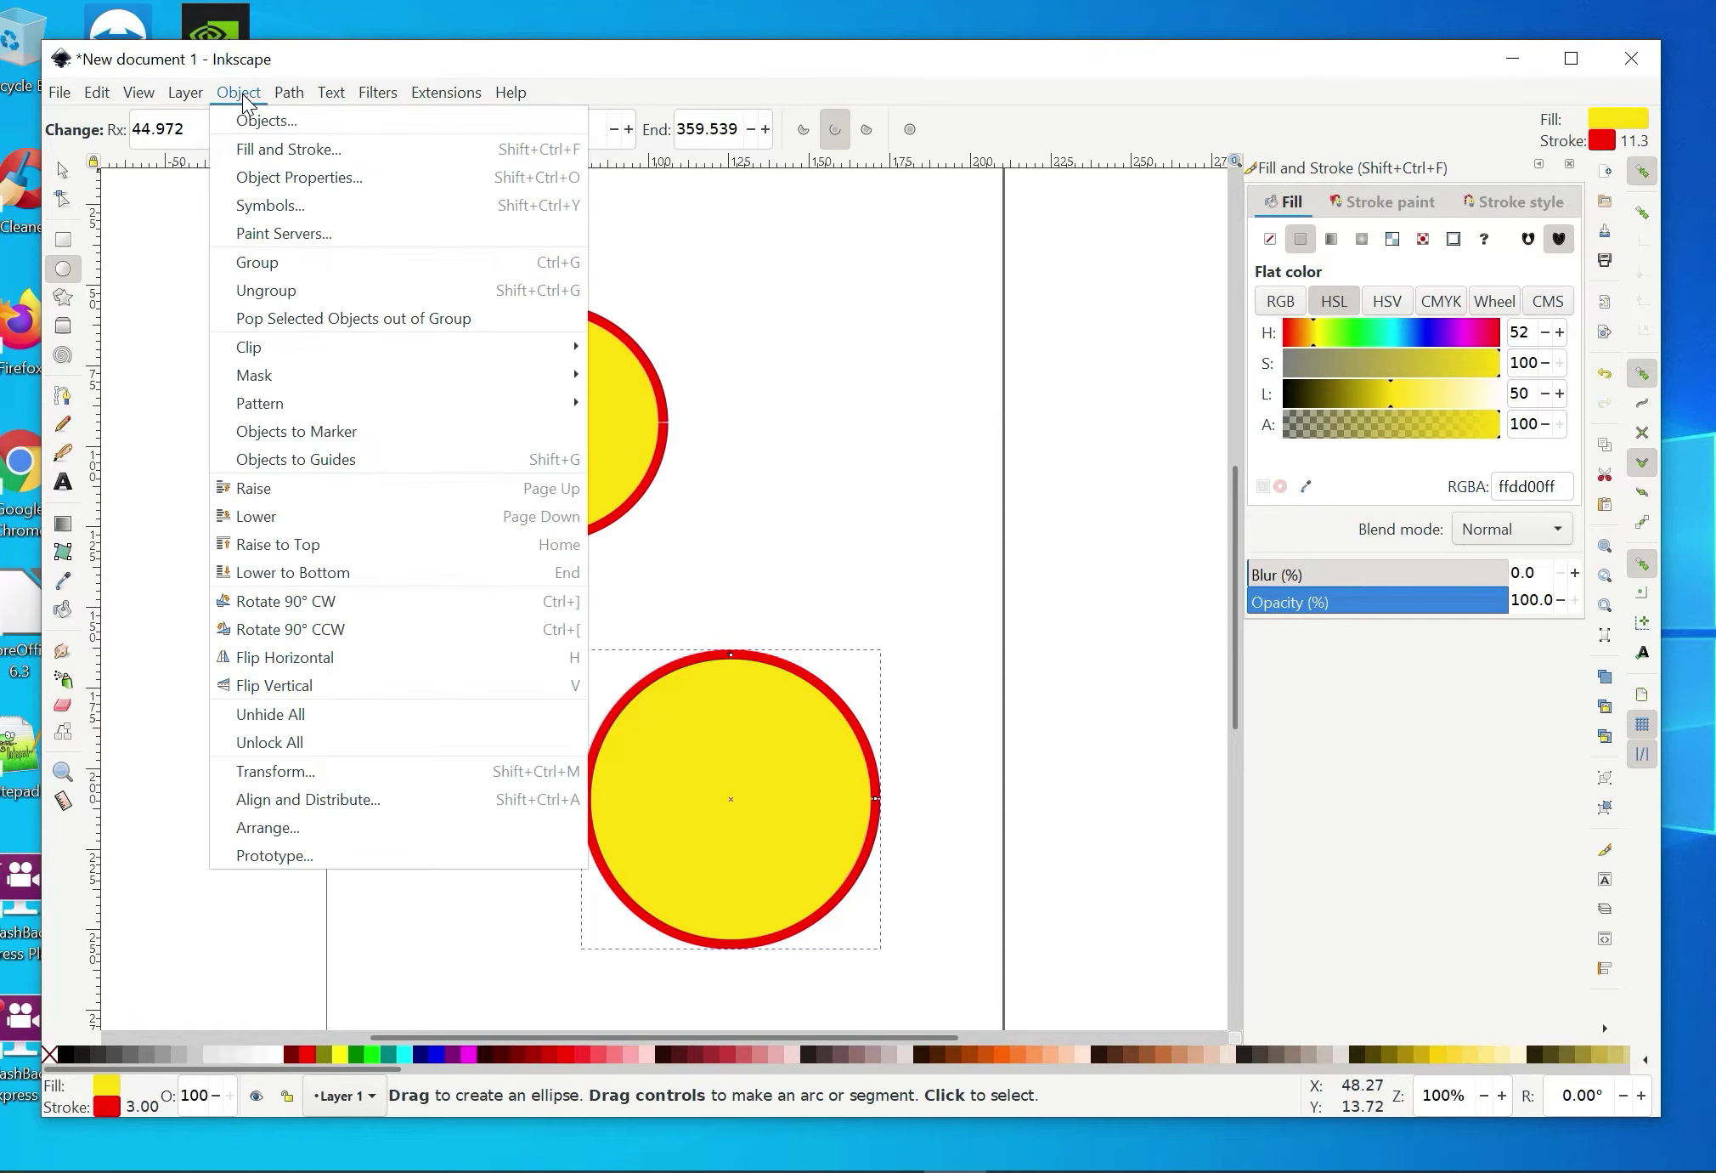
pyautogui.click(272, 154)
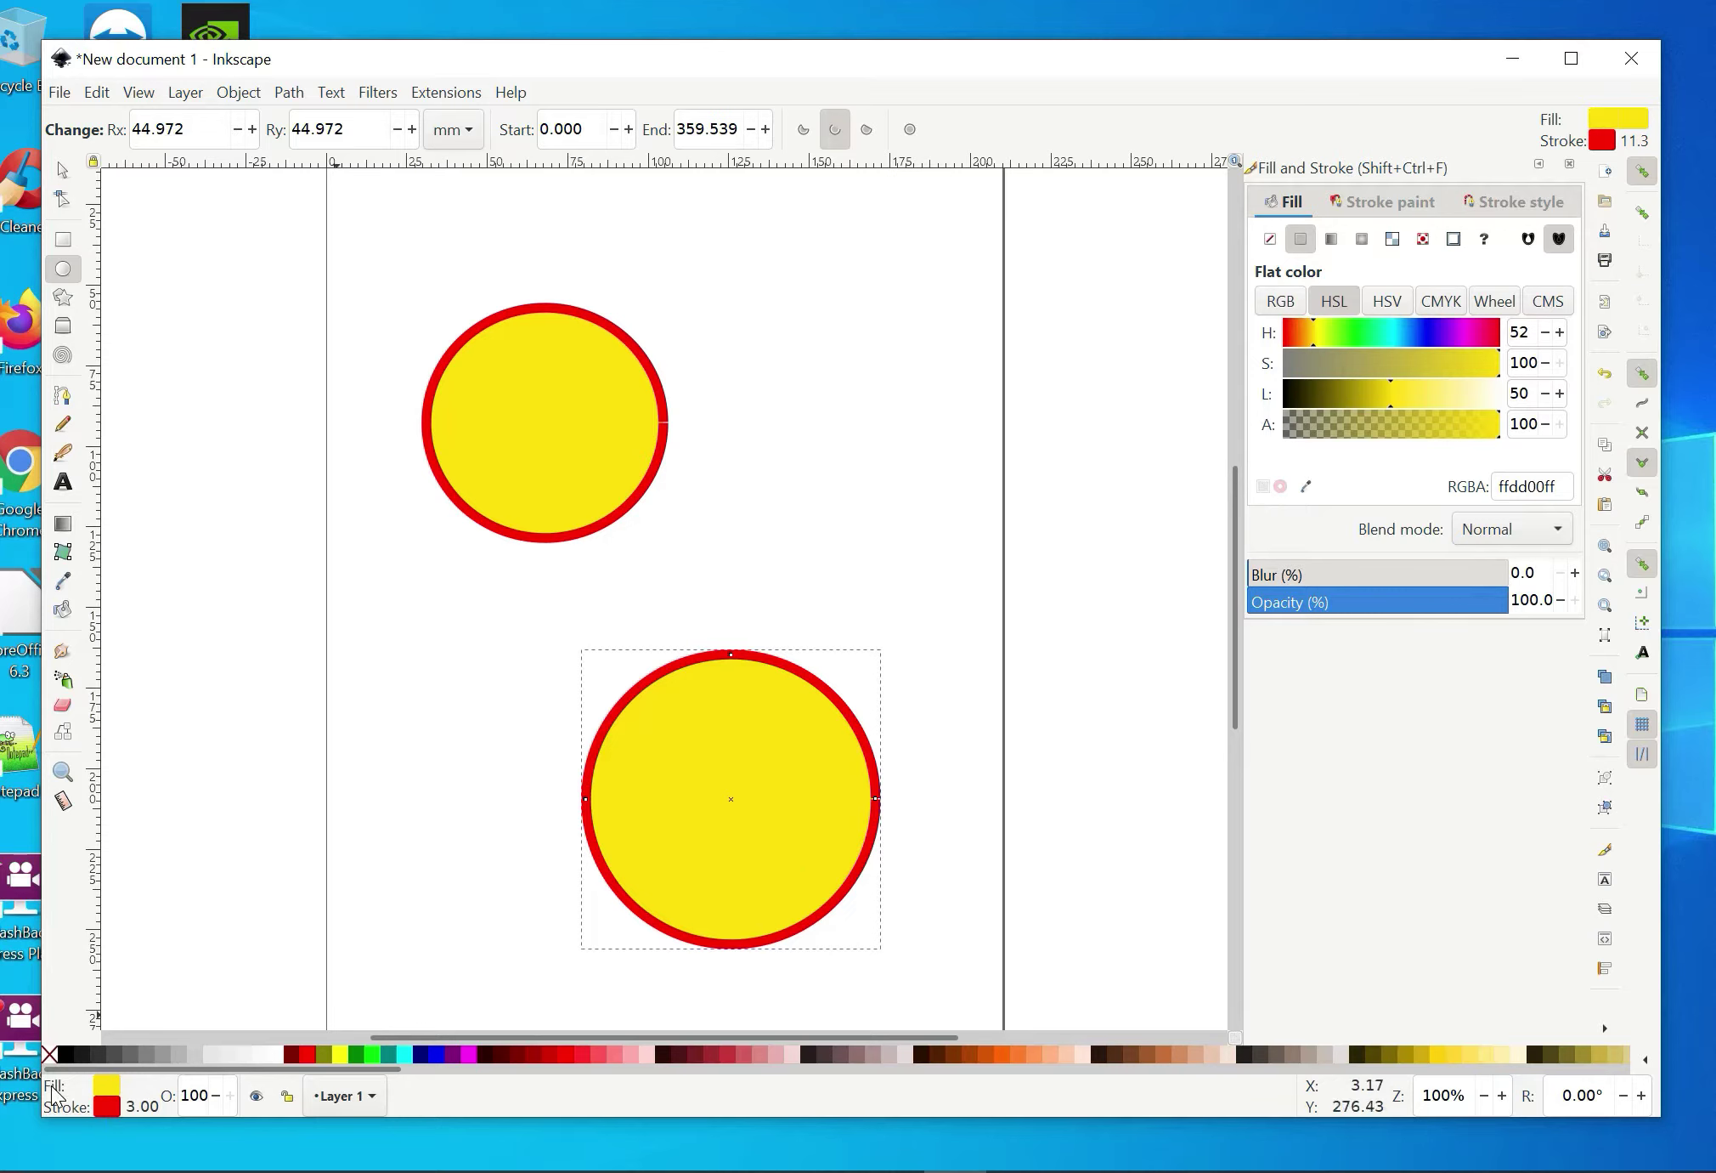
pyautogui.click(1270, 240)
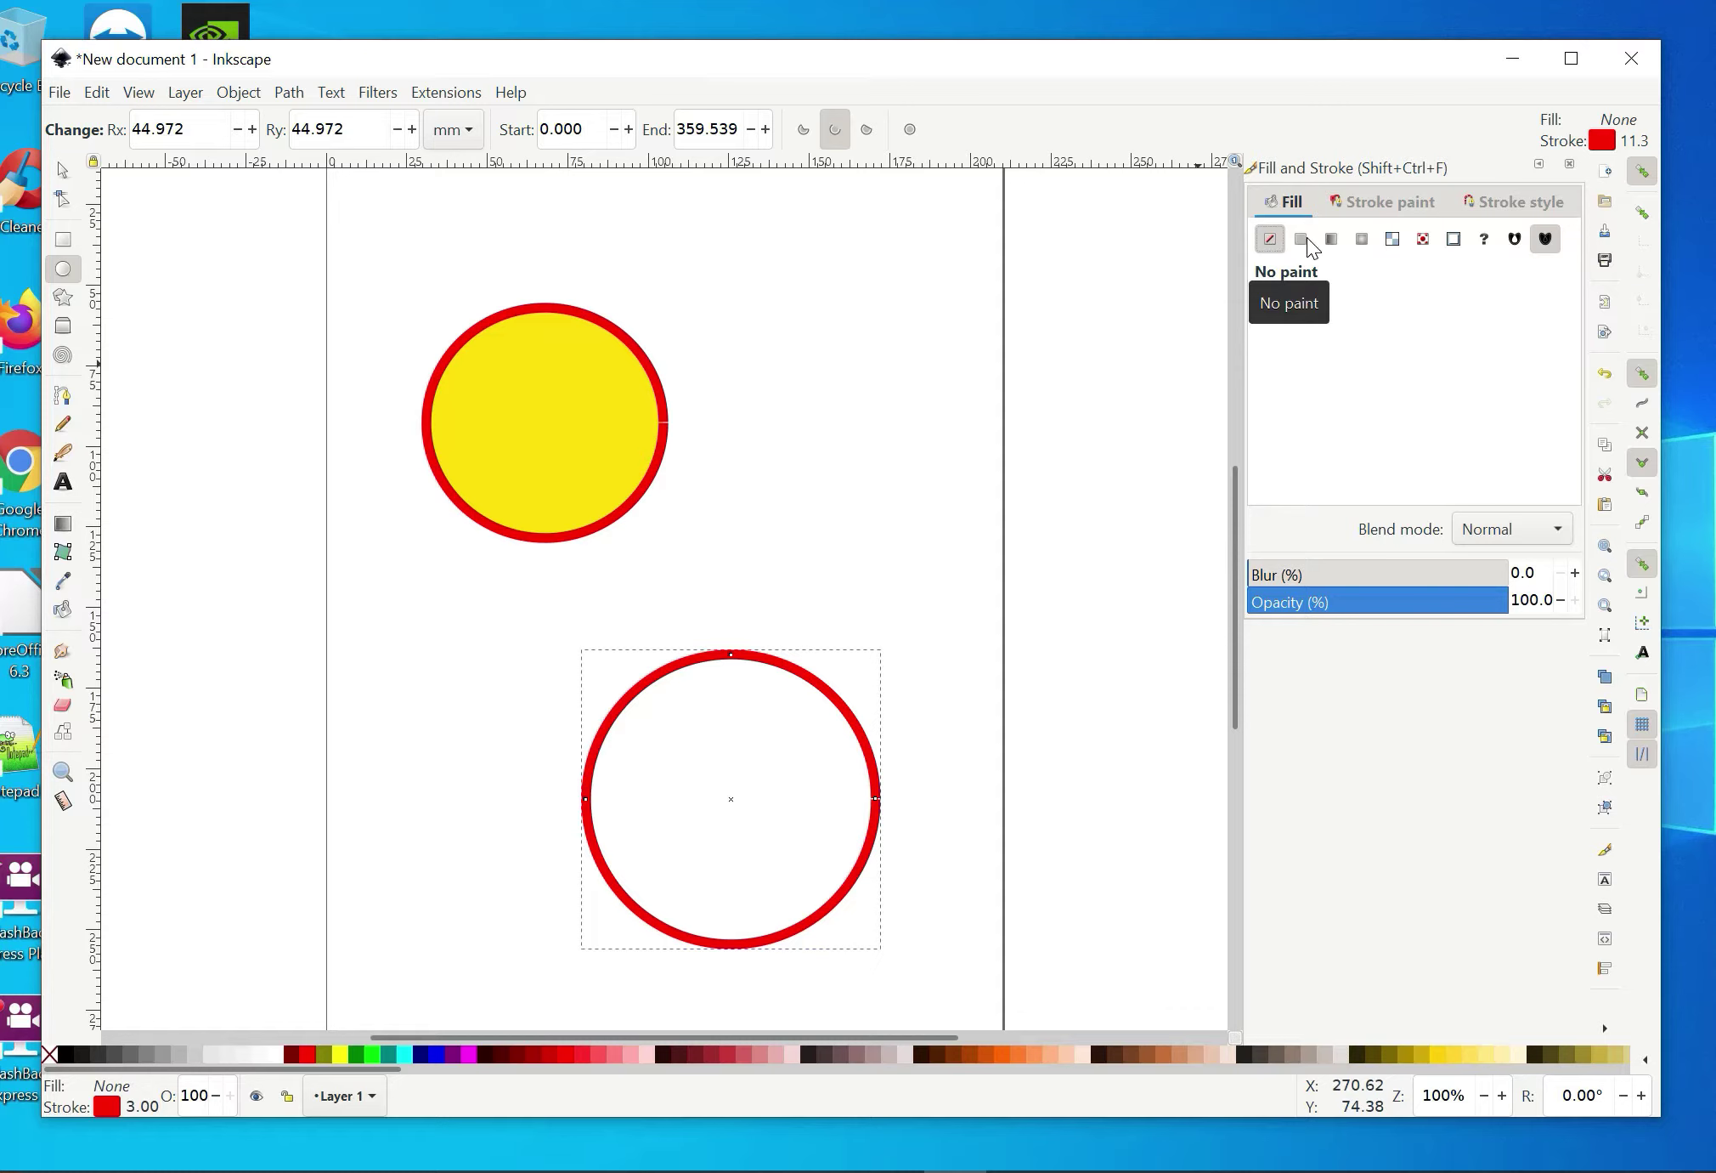
pyautogui.click(1306, 240)
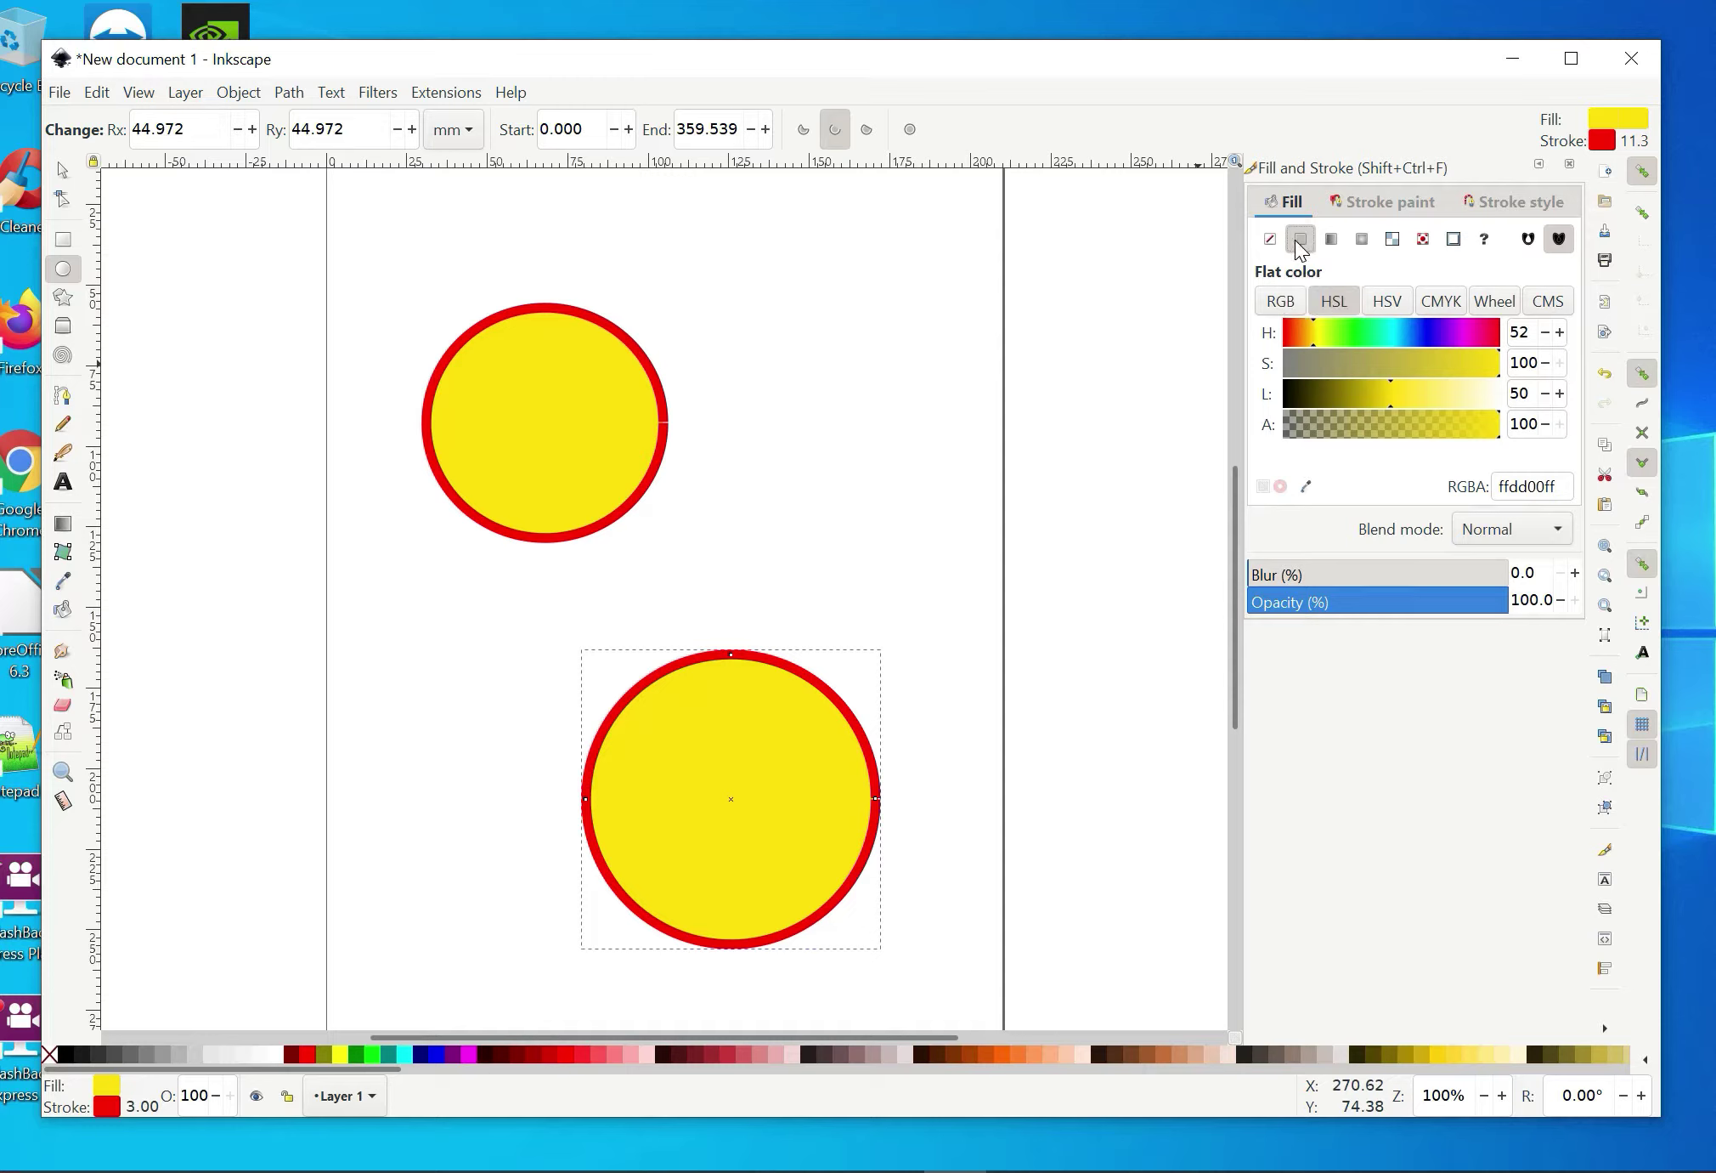
# - Try orange (hue 30) and green (hue 134) on the lower circle's flat fill, and settle on yellow with hue 55
pyautogui.click(1300, 336)
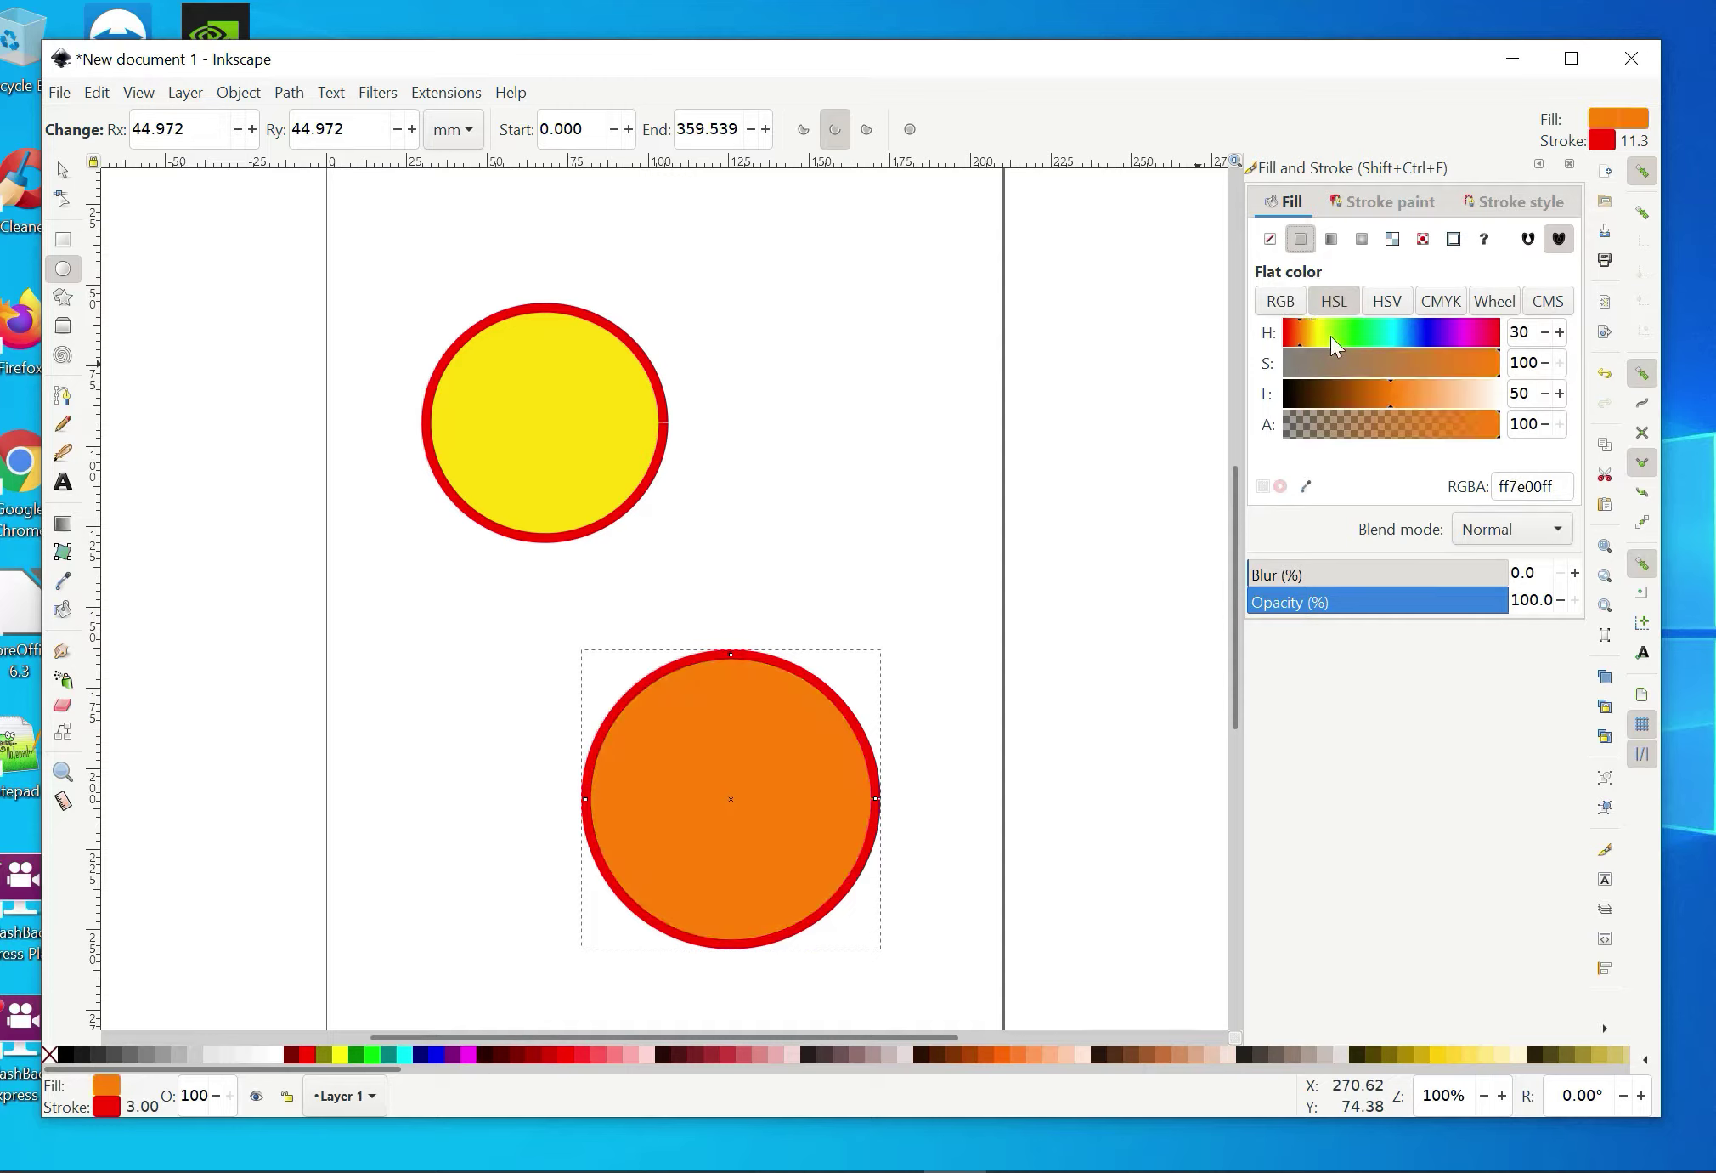
pyautogui.click(1364, 332)
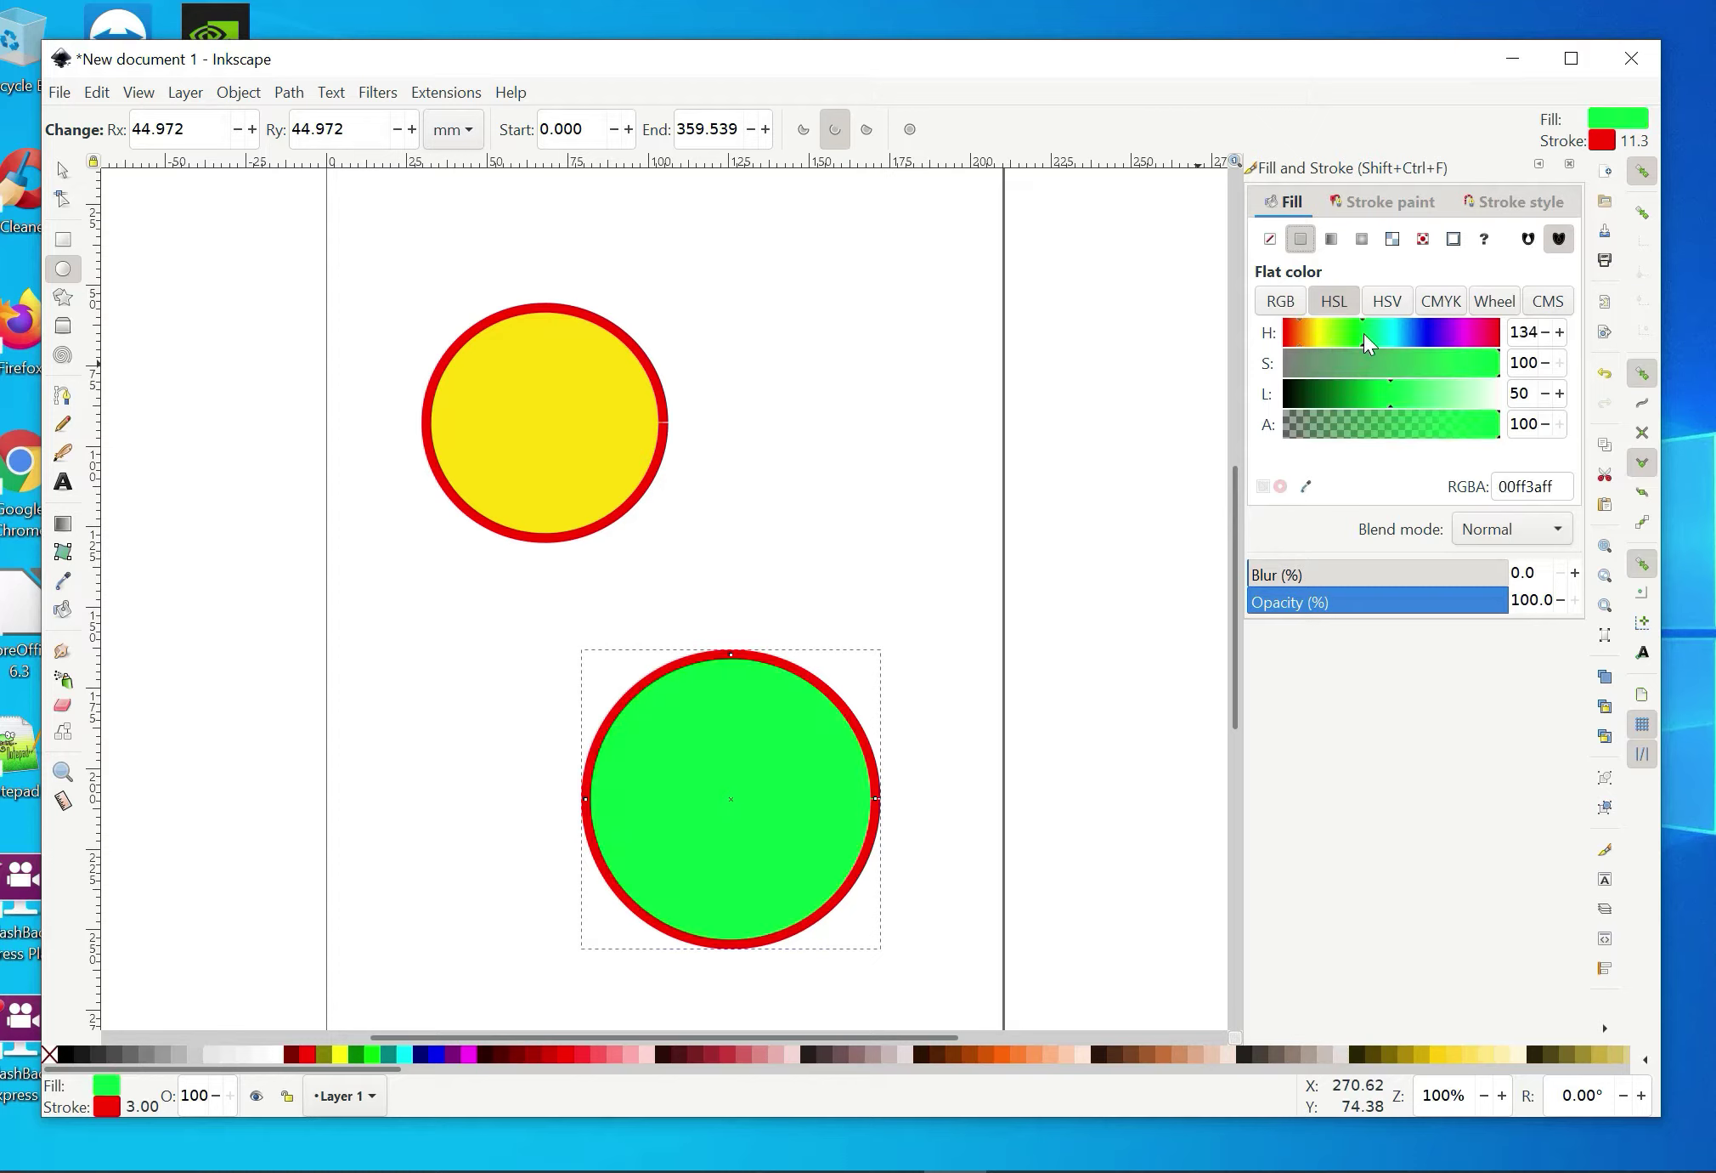
pyautogui.click(1317, 333)
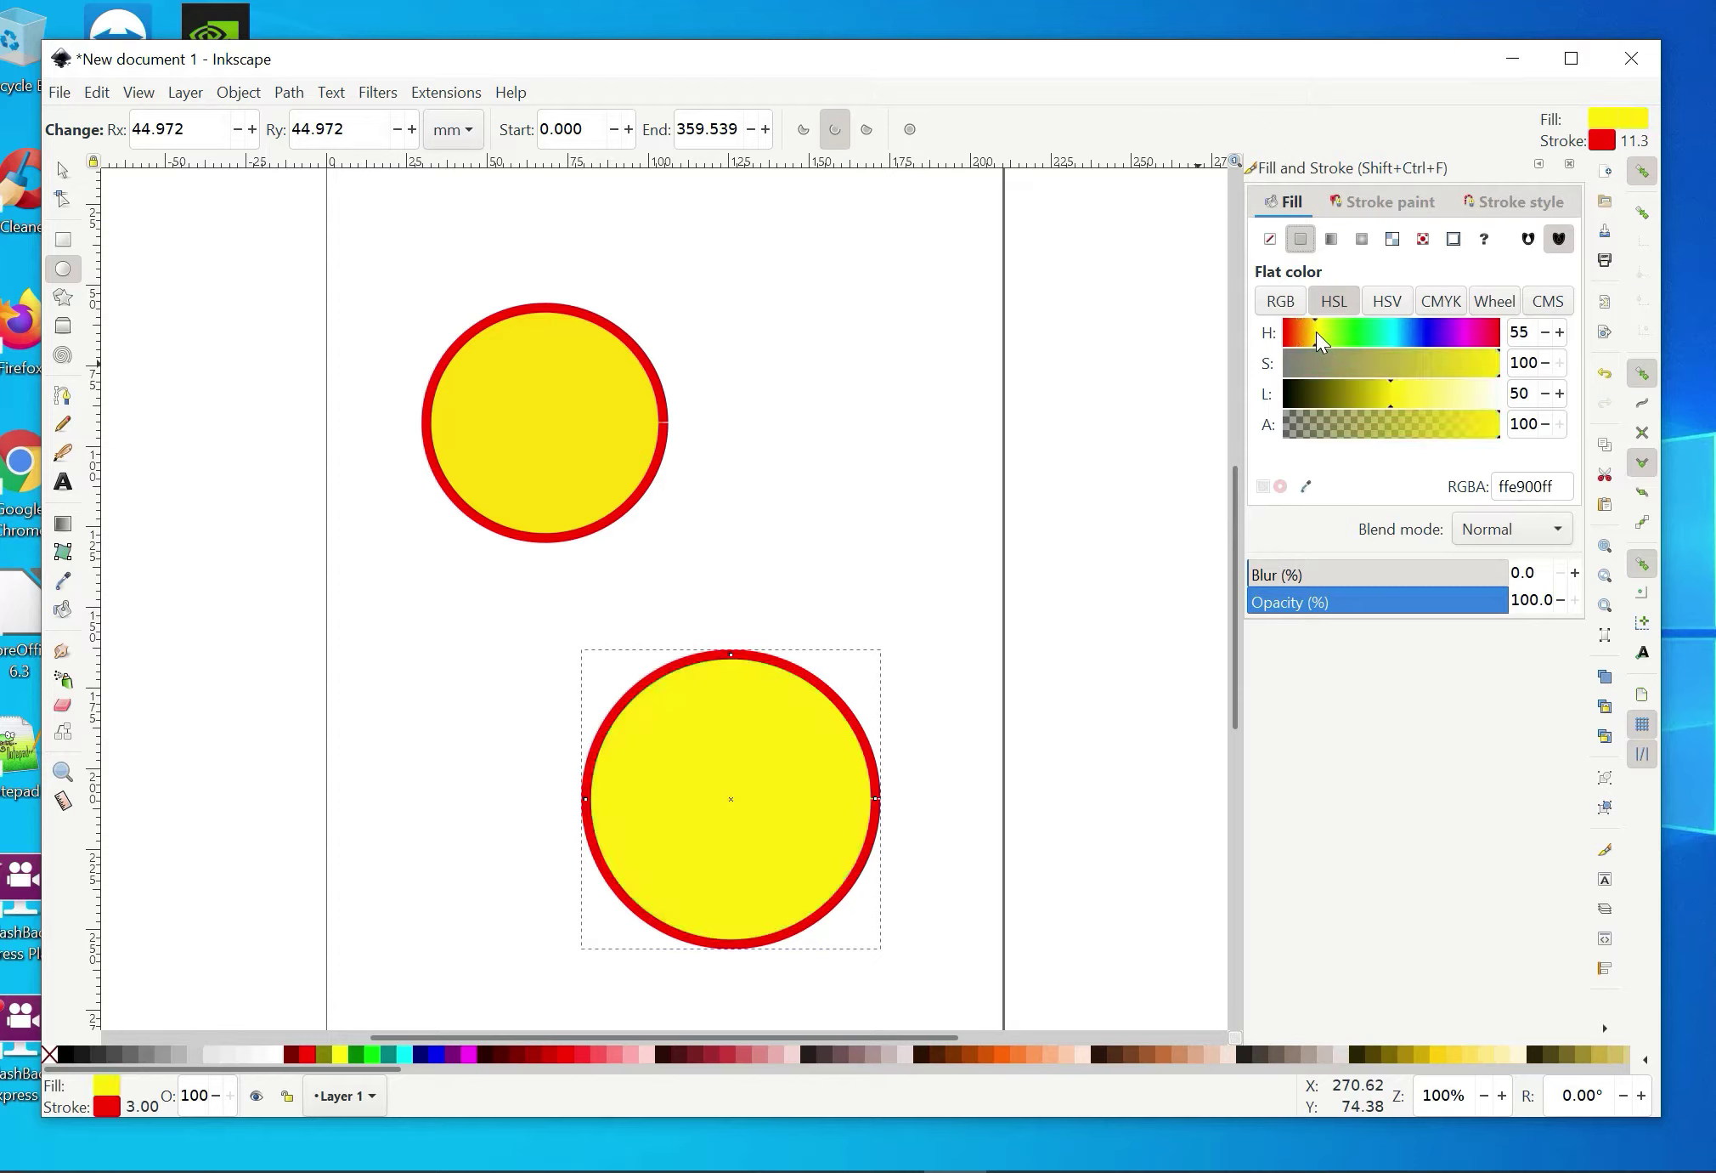
# - Apply a linear gradient to the lower circle and angle it from inside the upper-left area to the lower-right edge
pyautogui.click(1332, 239)
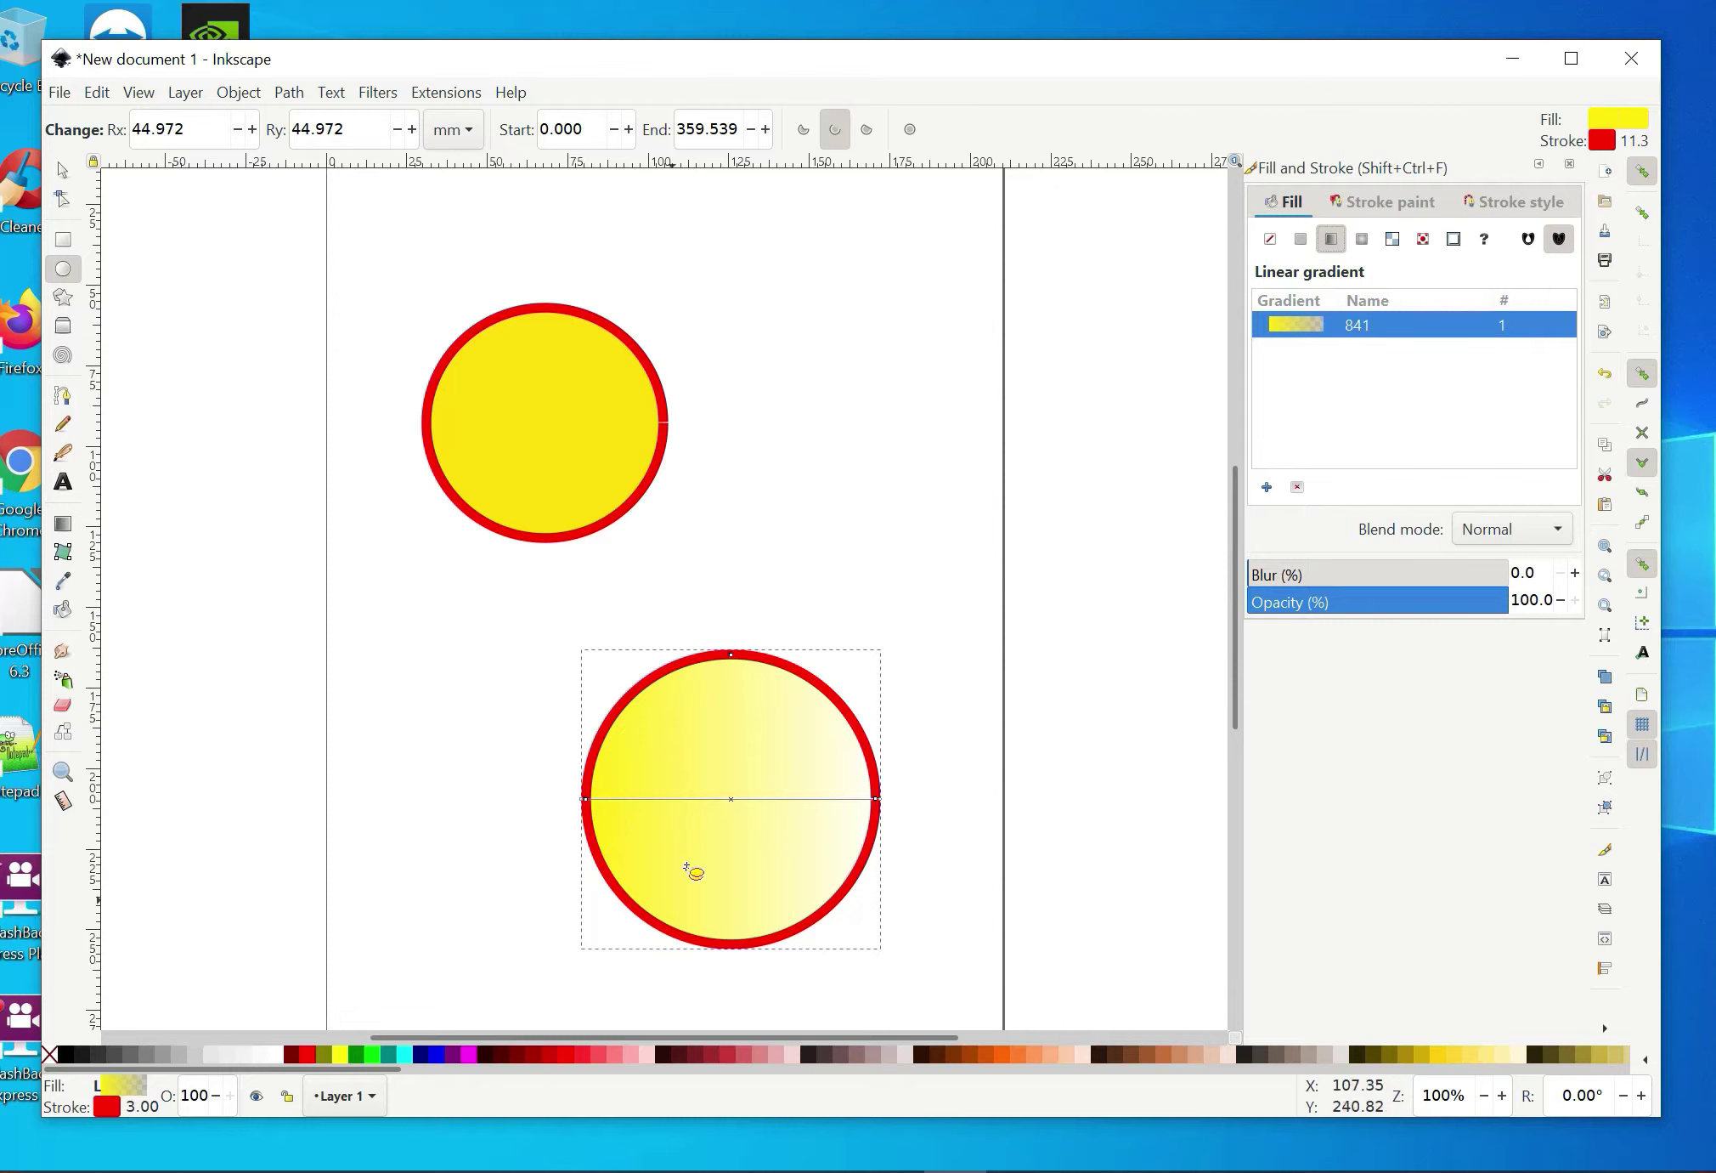
pyautogui.hotkey('ctrl', 'z')
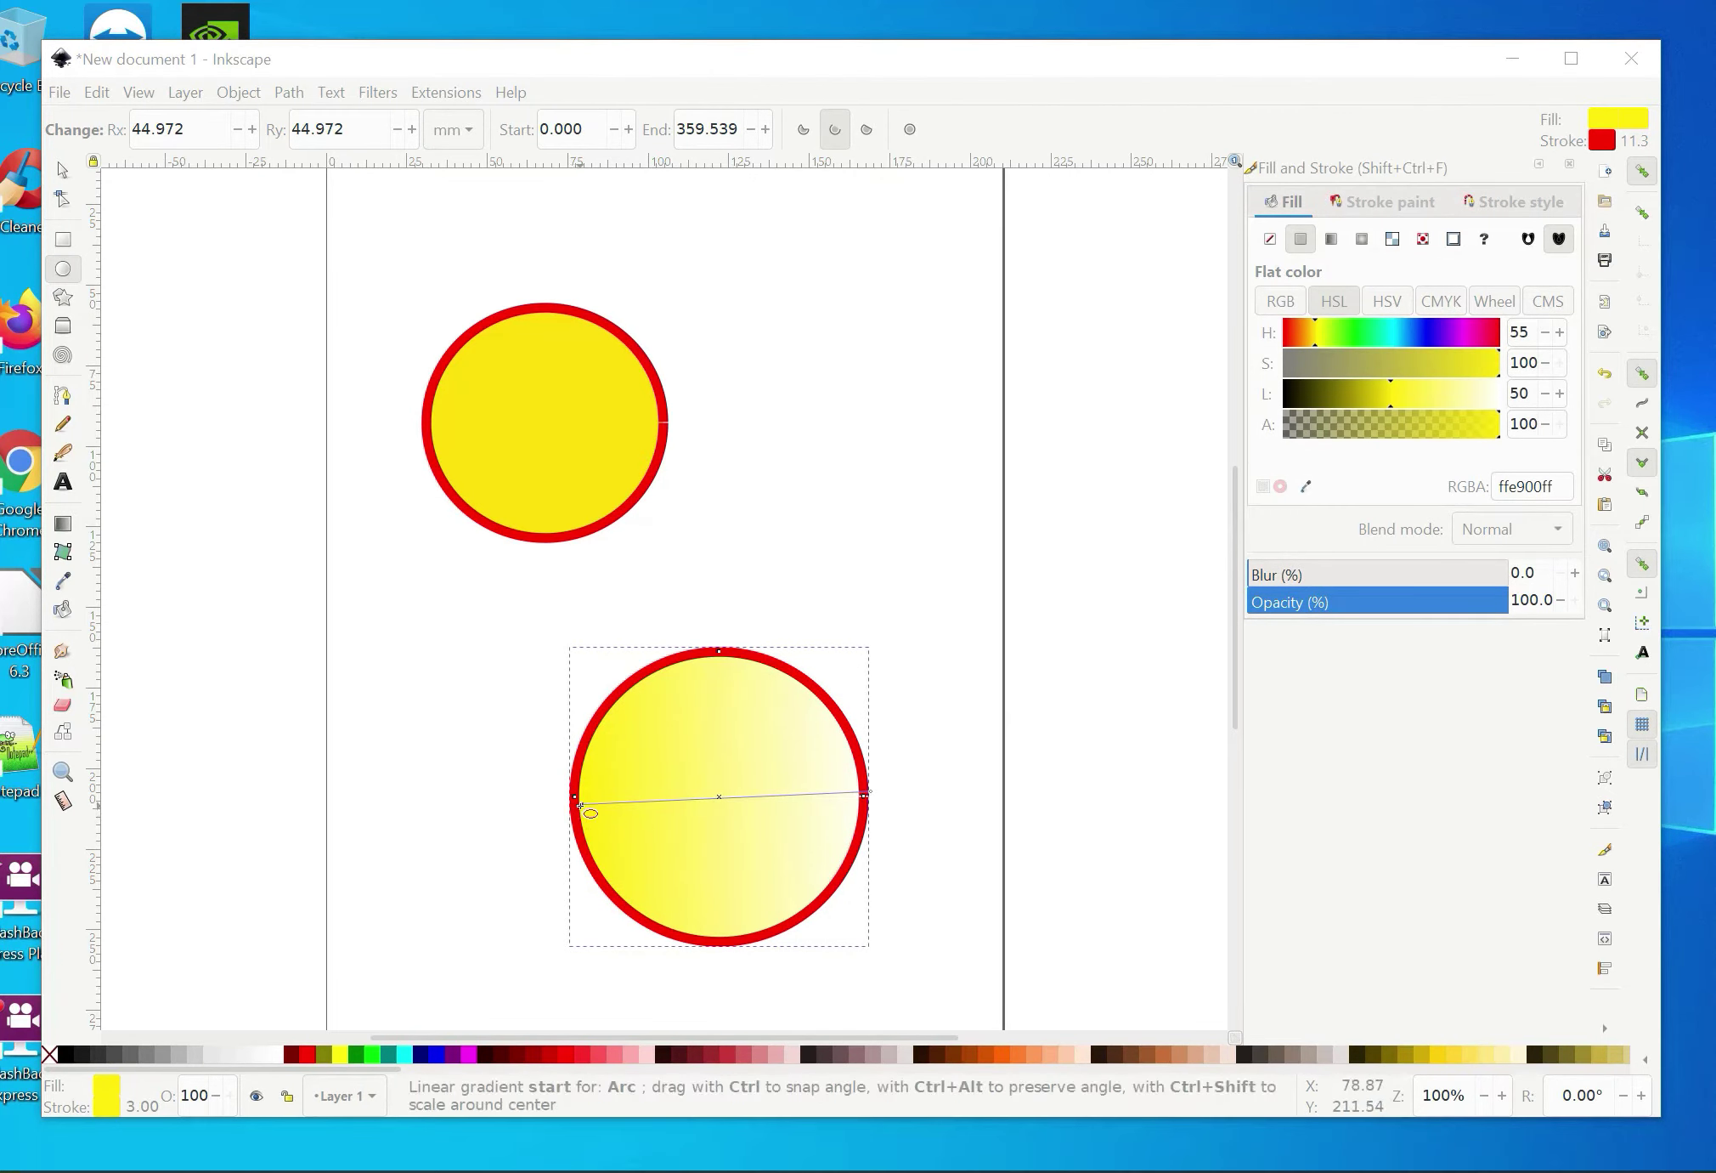
pyautogui.moveTo(584, 802); pyautogui.dragTo(631, 735)
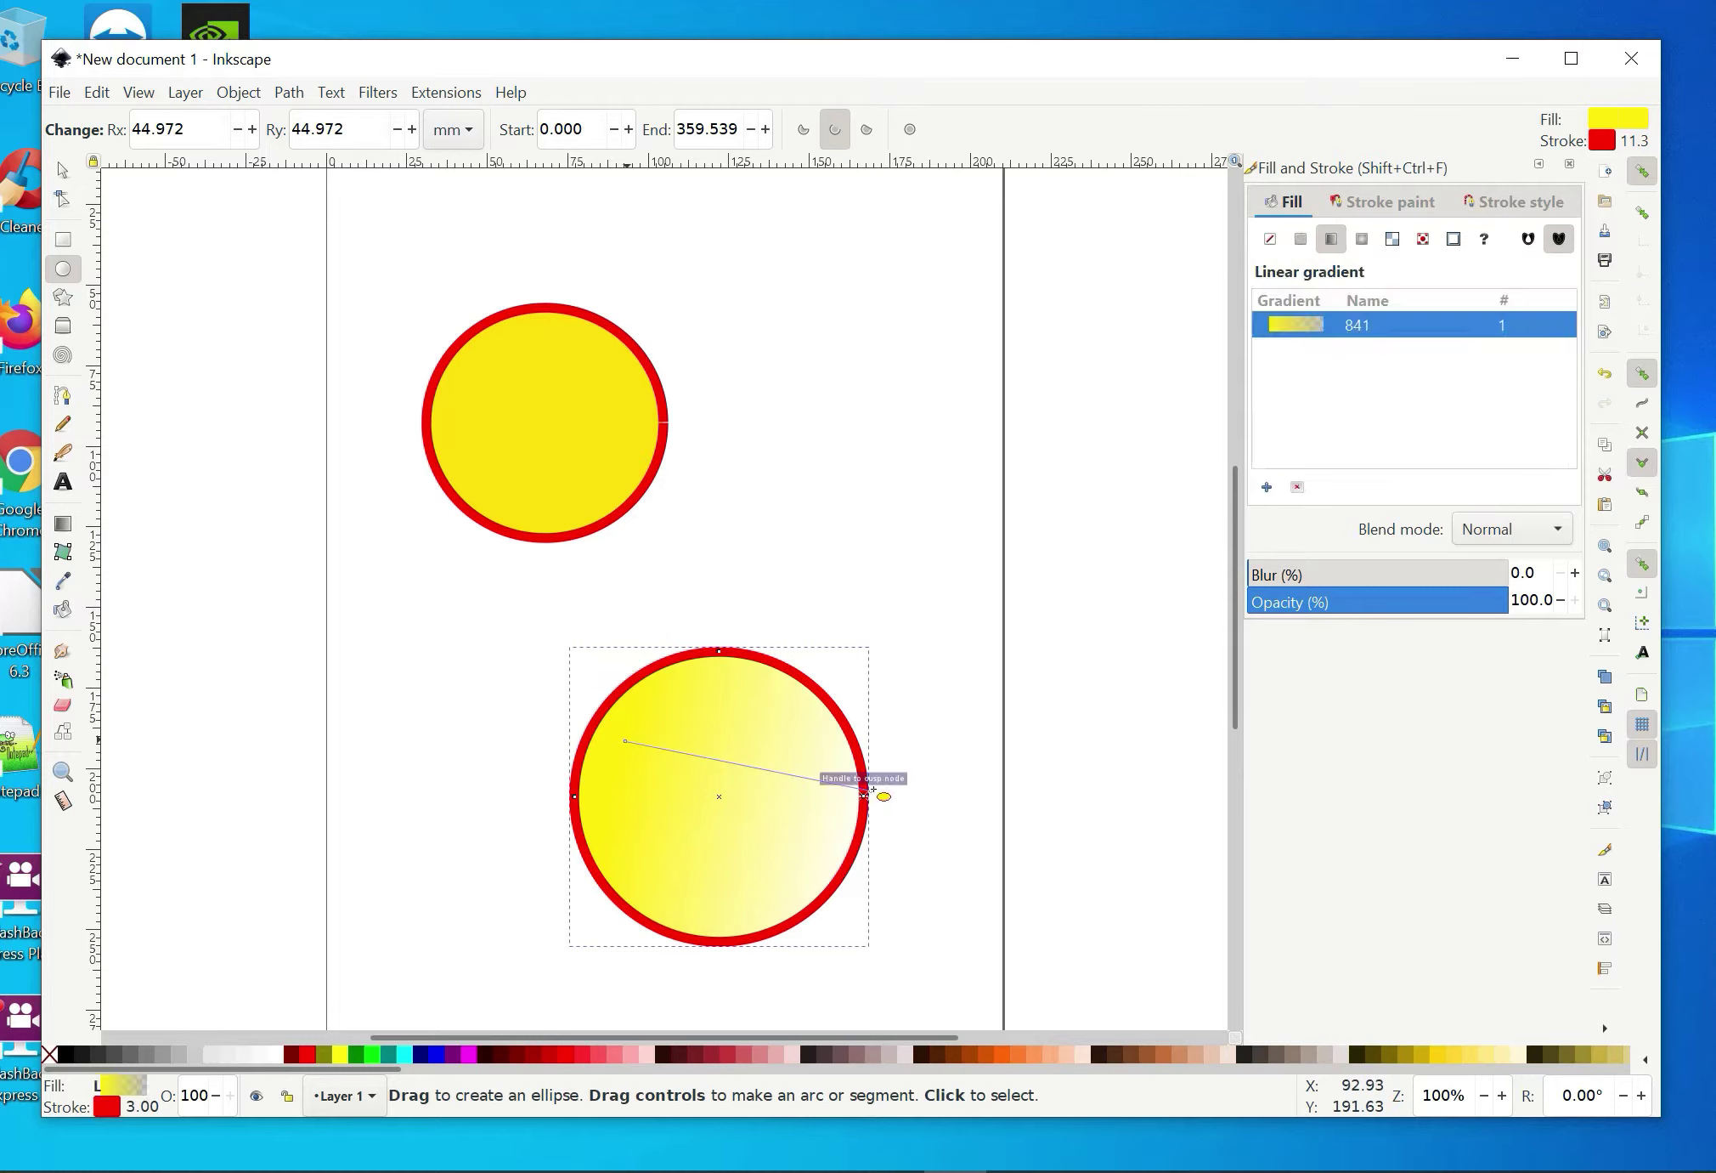
pyautogui.moveTo(866, 792); pyautogui.dragTo(880, 796)
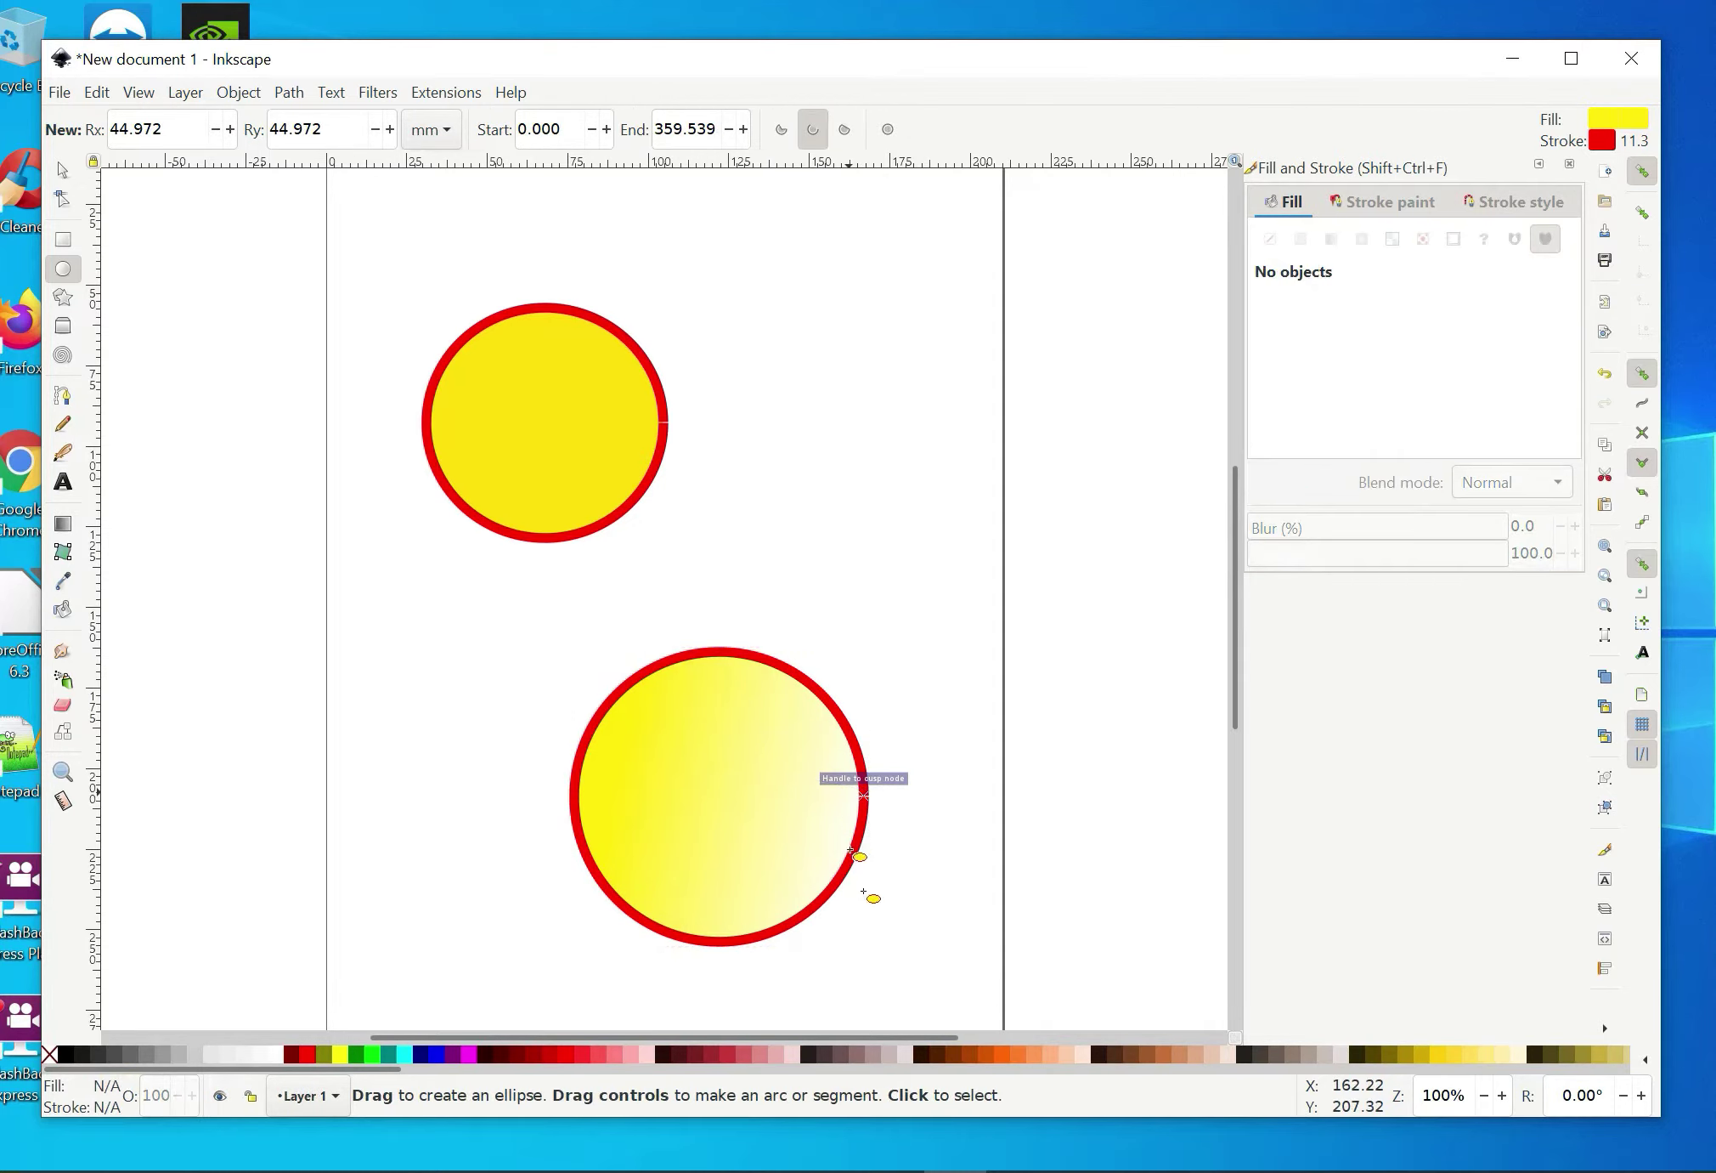
pyautogui.press('ctrl')
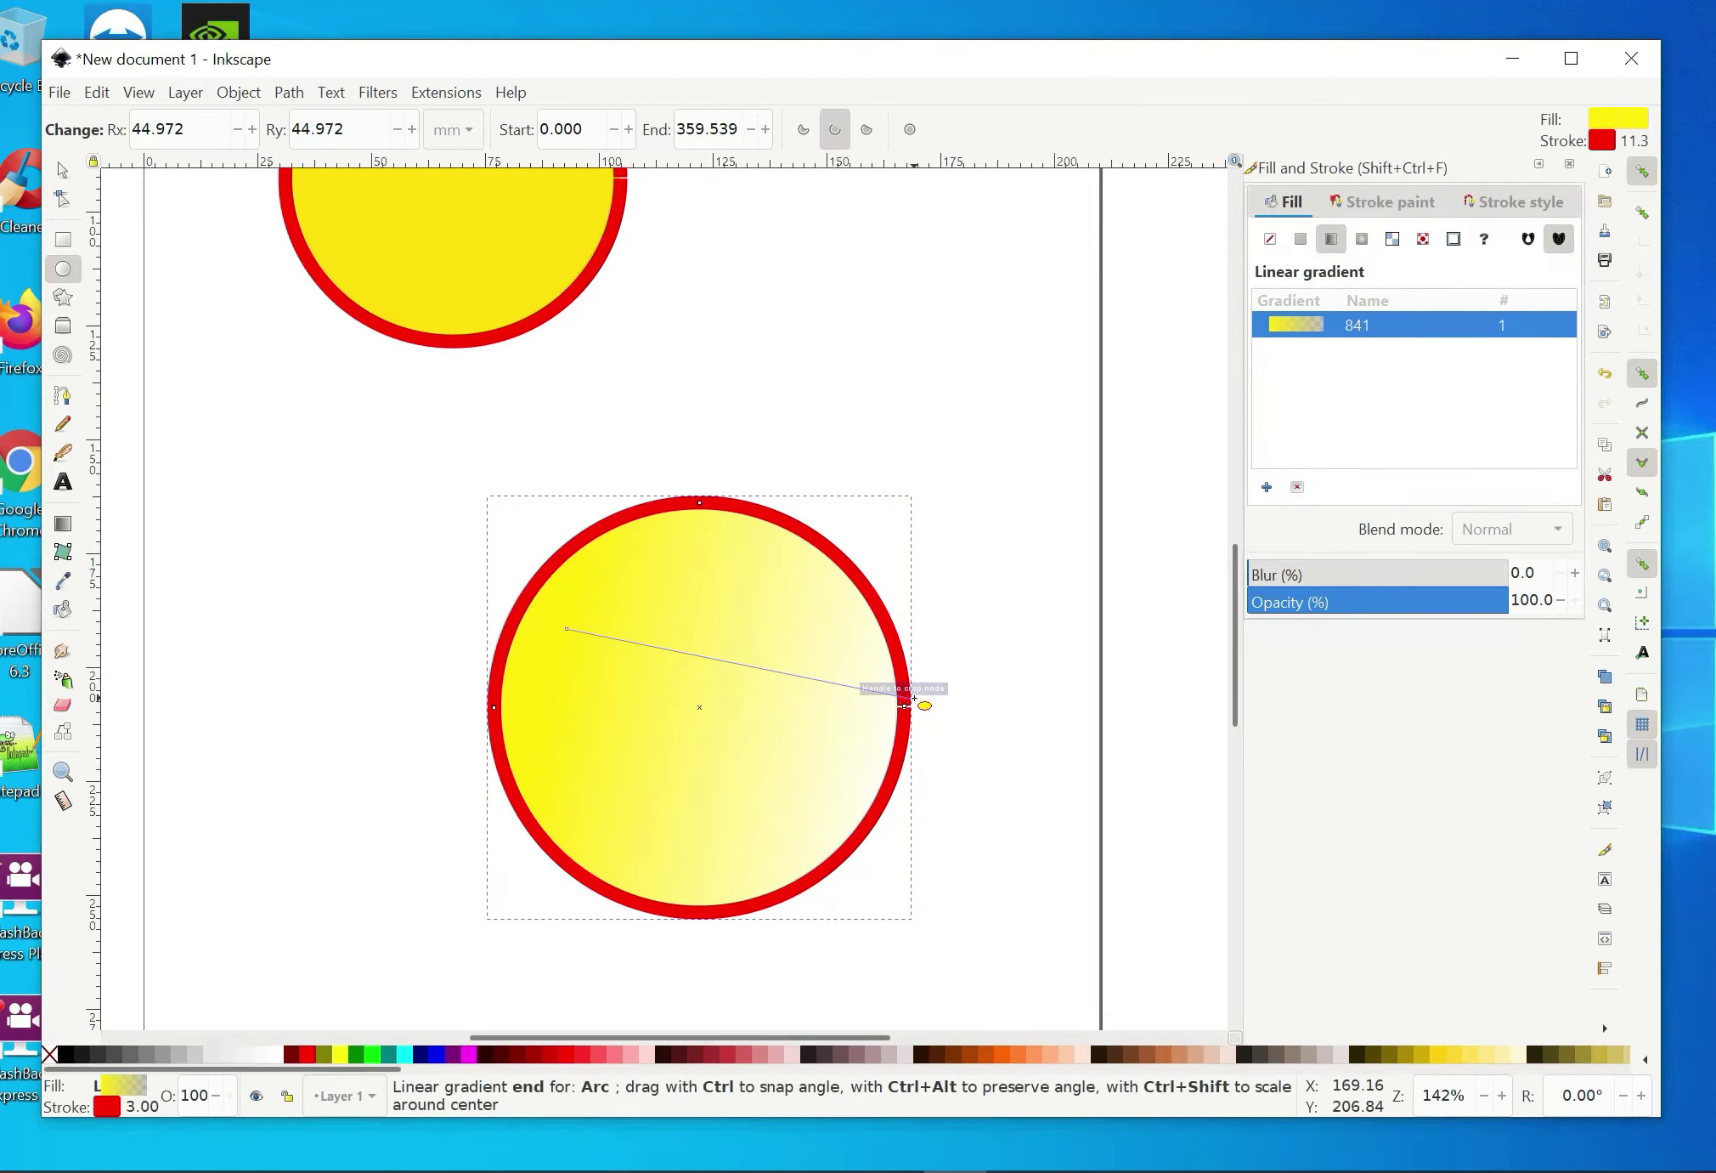
pyautogui.moveTo(898, 684); pyautogui.dragTo(853, 804)
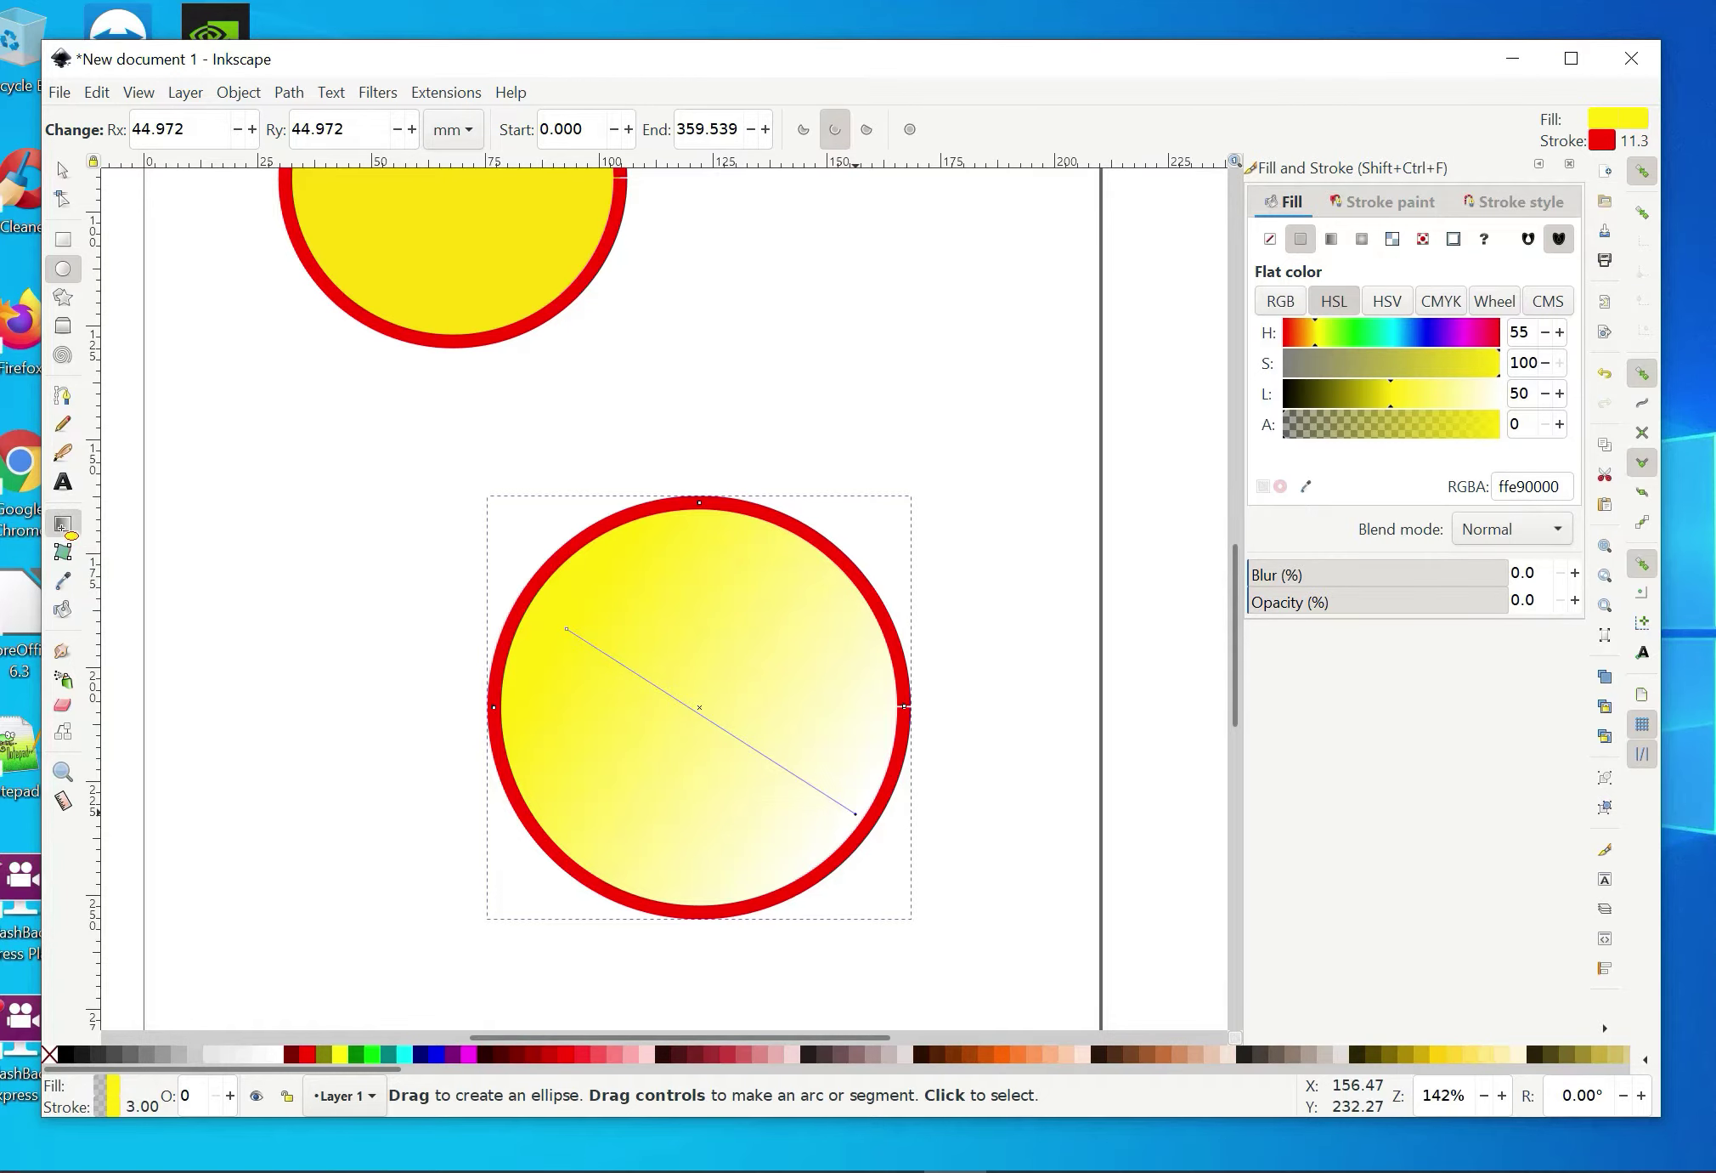
# - With the Gradient tool, fine-tune the lower circle's gradient by raising its end handle slightly and shifting its start handle inward
pyautogui.click(63, 526)
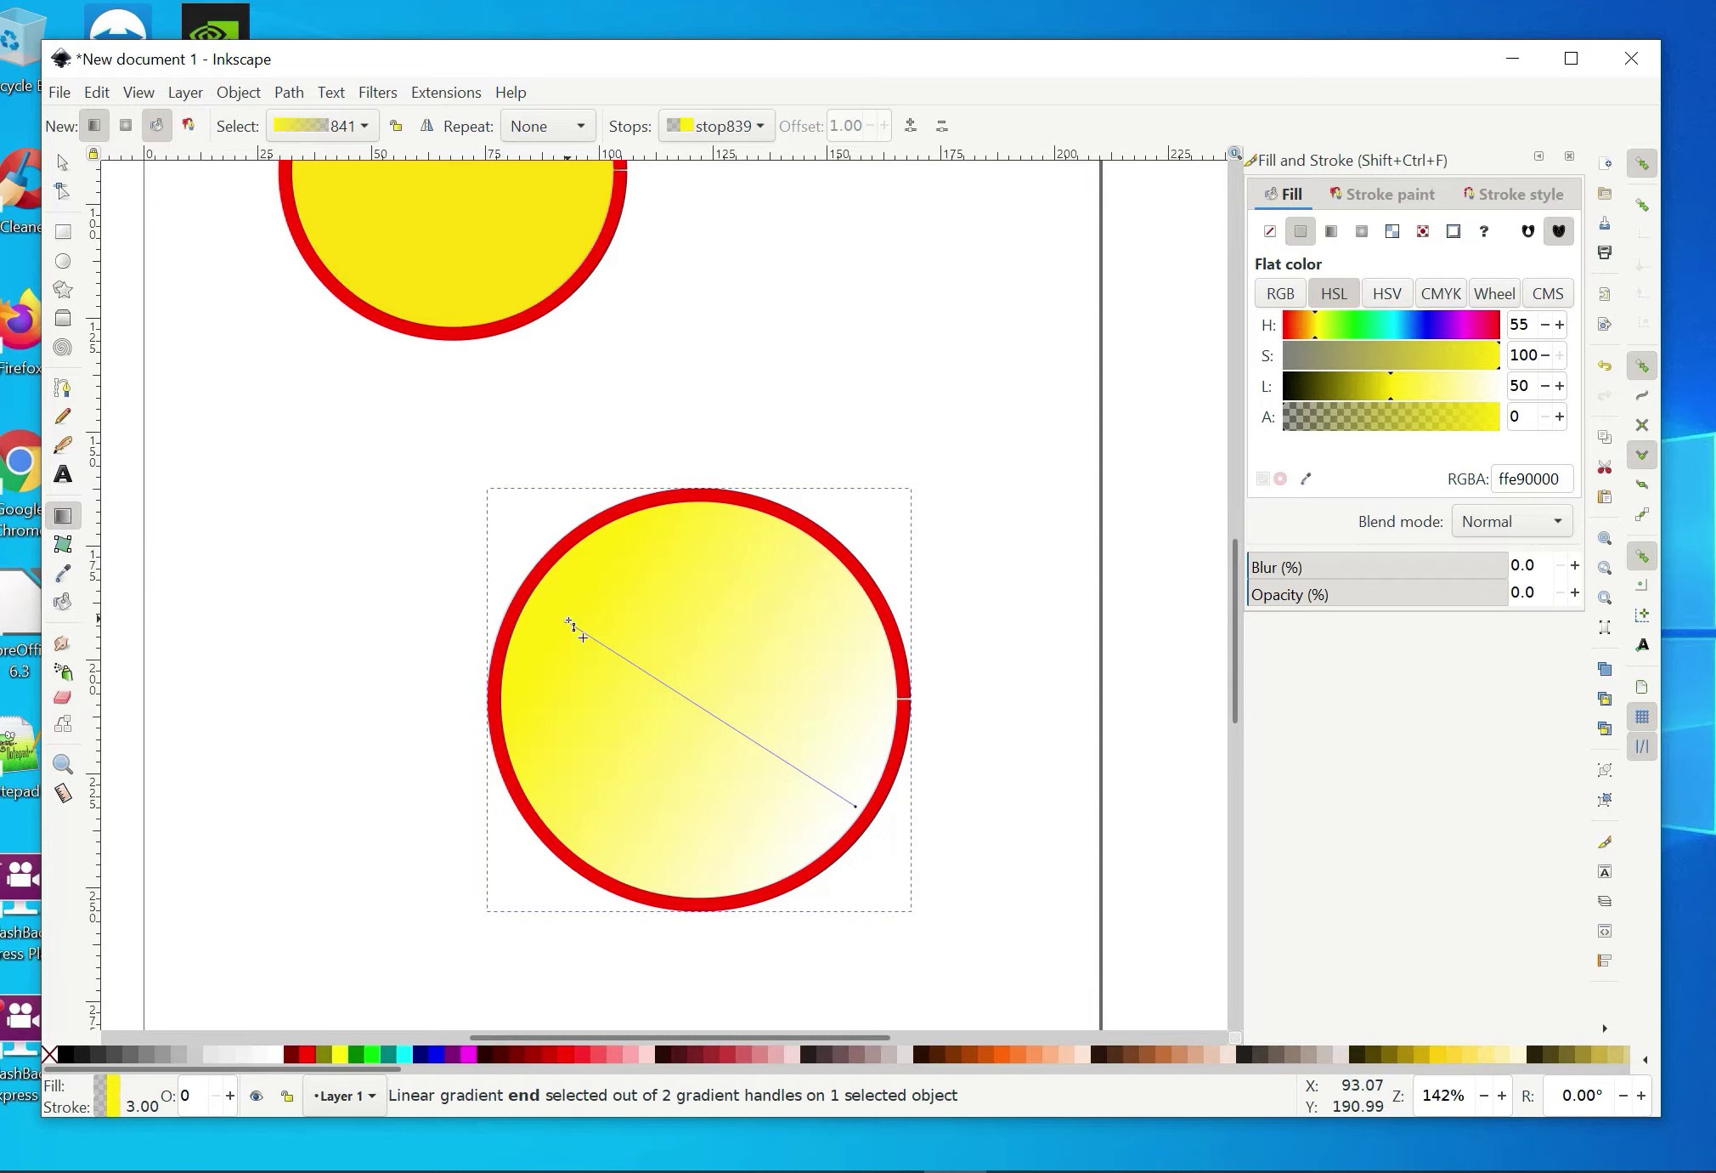
pyautogui.moveTo(565, 617); pyautogui.dragTo(855, 789)
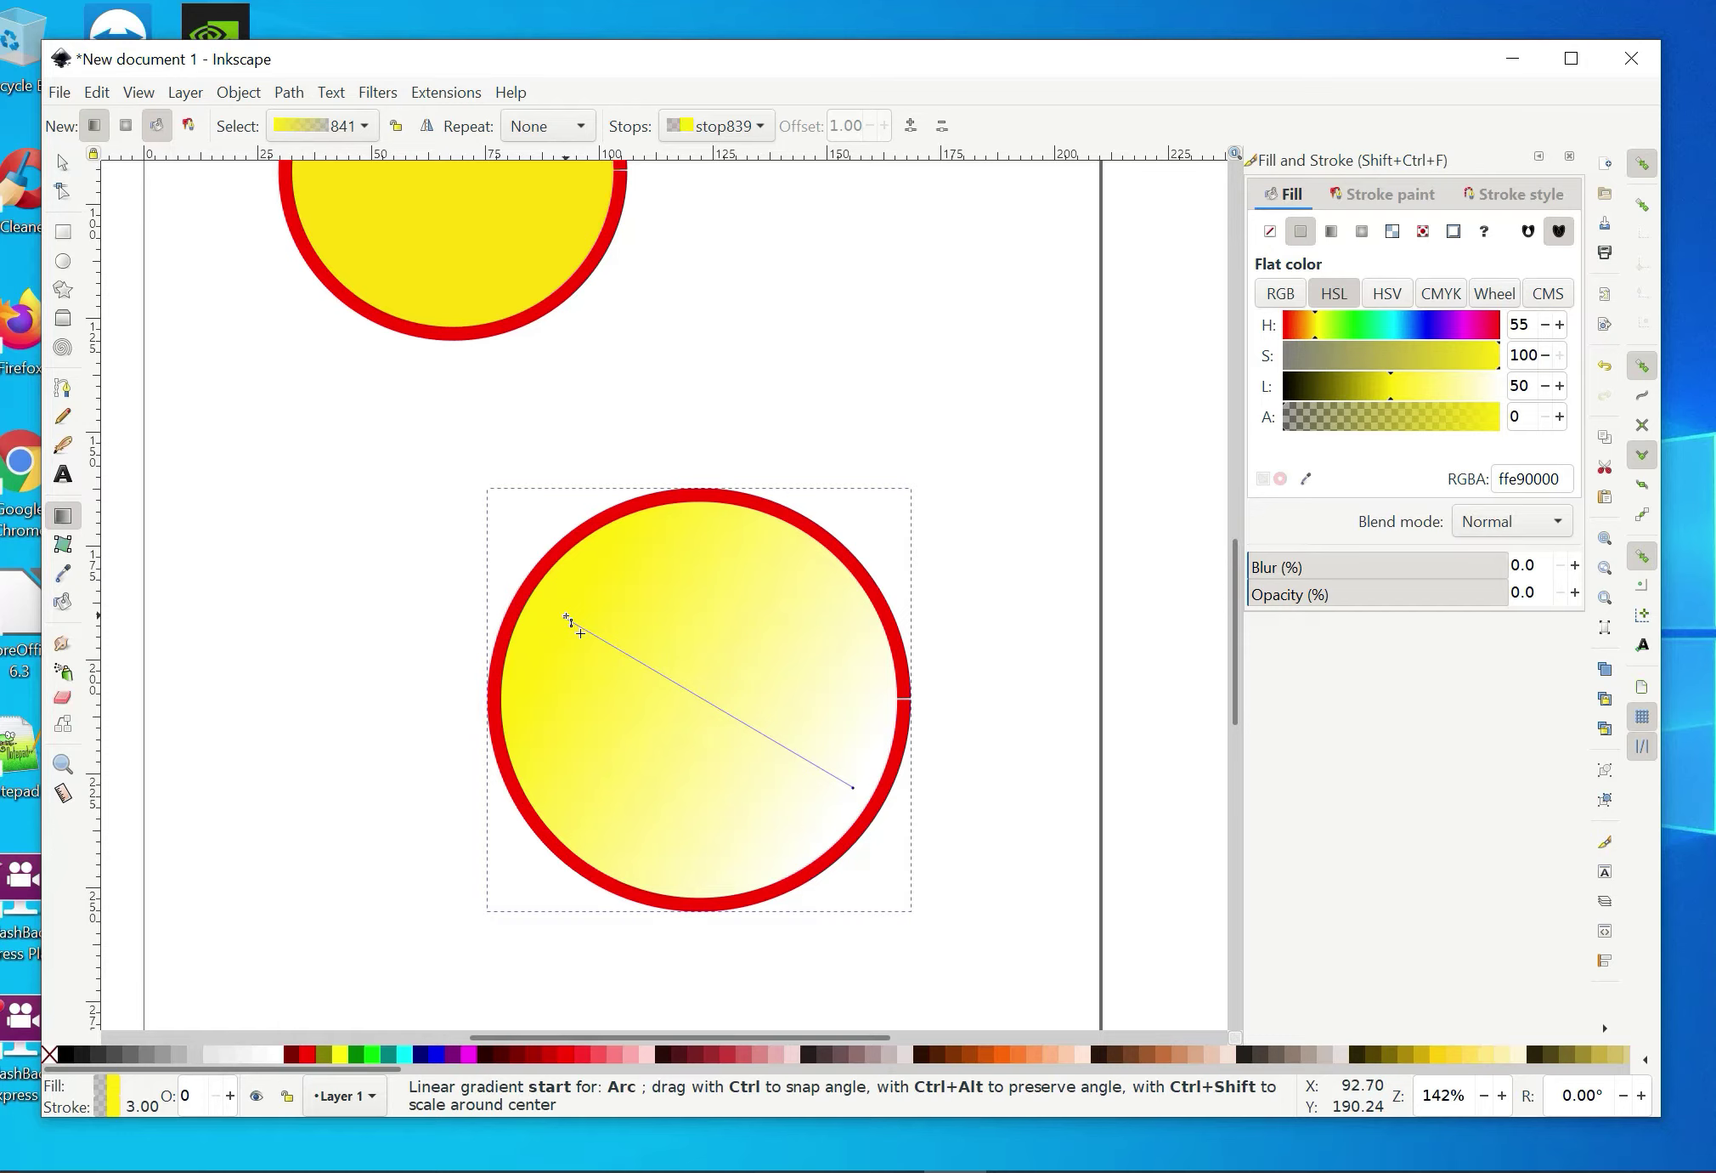
pyautogui.moveTo(568, 619); pyautogui.dragTo(578, 634)
pyautogui.click(512, 721)
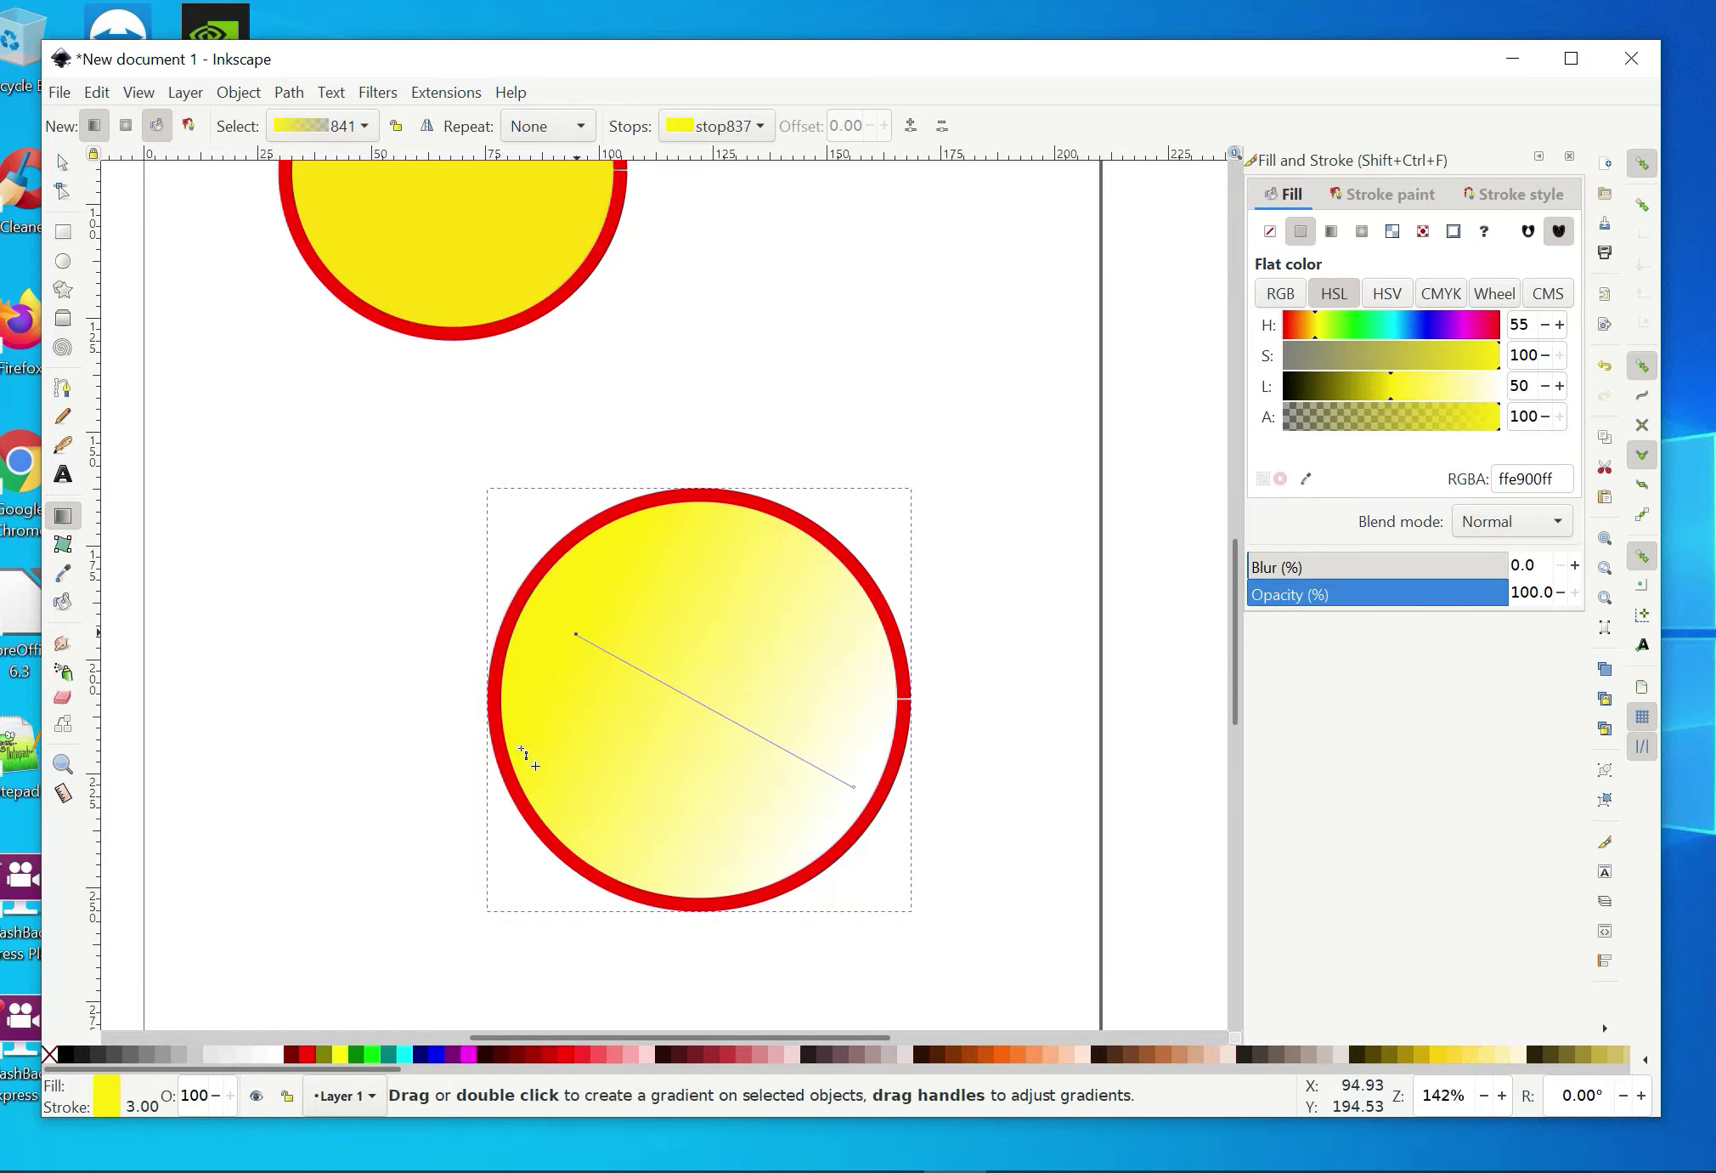
# - Add stops to the lower circle's gradient at offset 0.50 with hue 177 and at offset 0.26 with hue 345
pyautogui.click(910, 126)
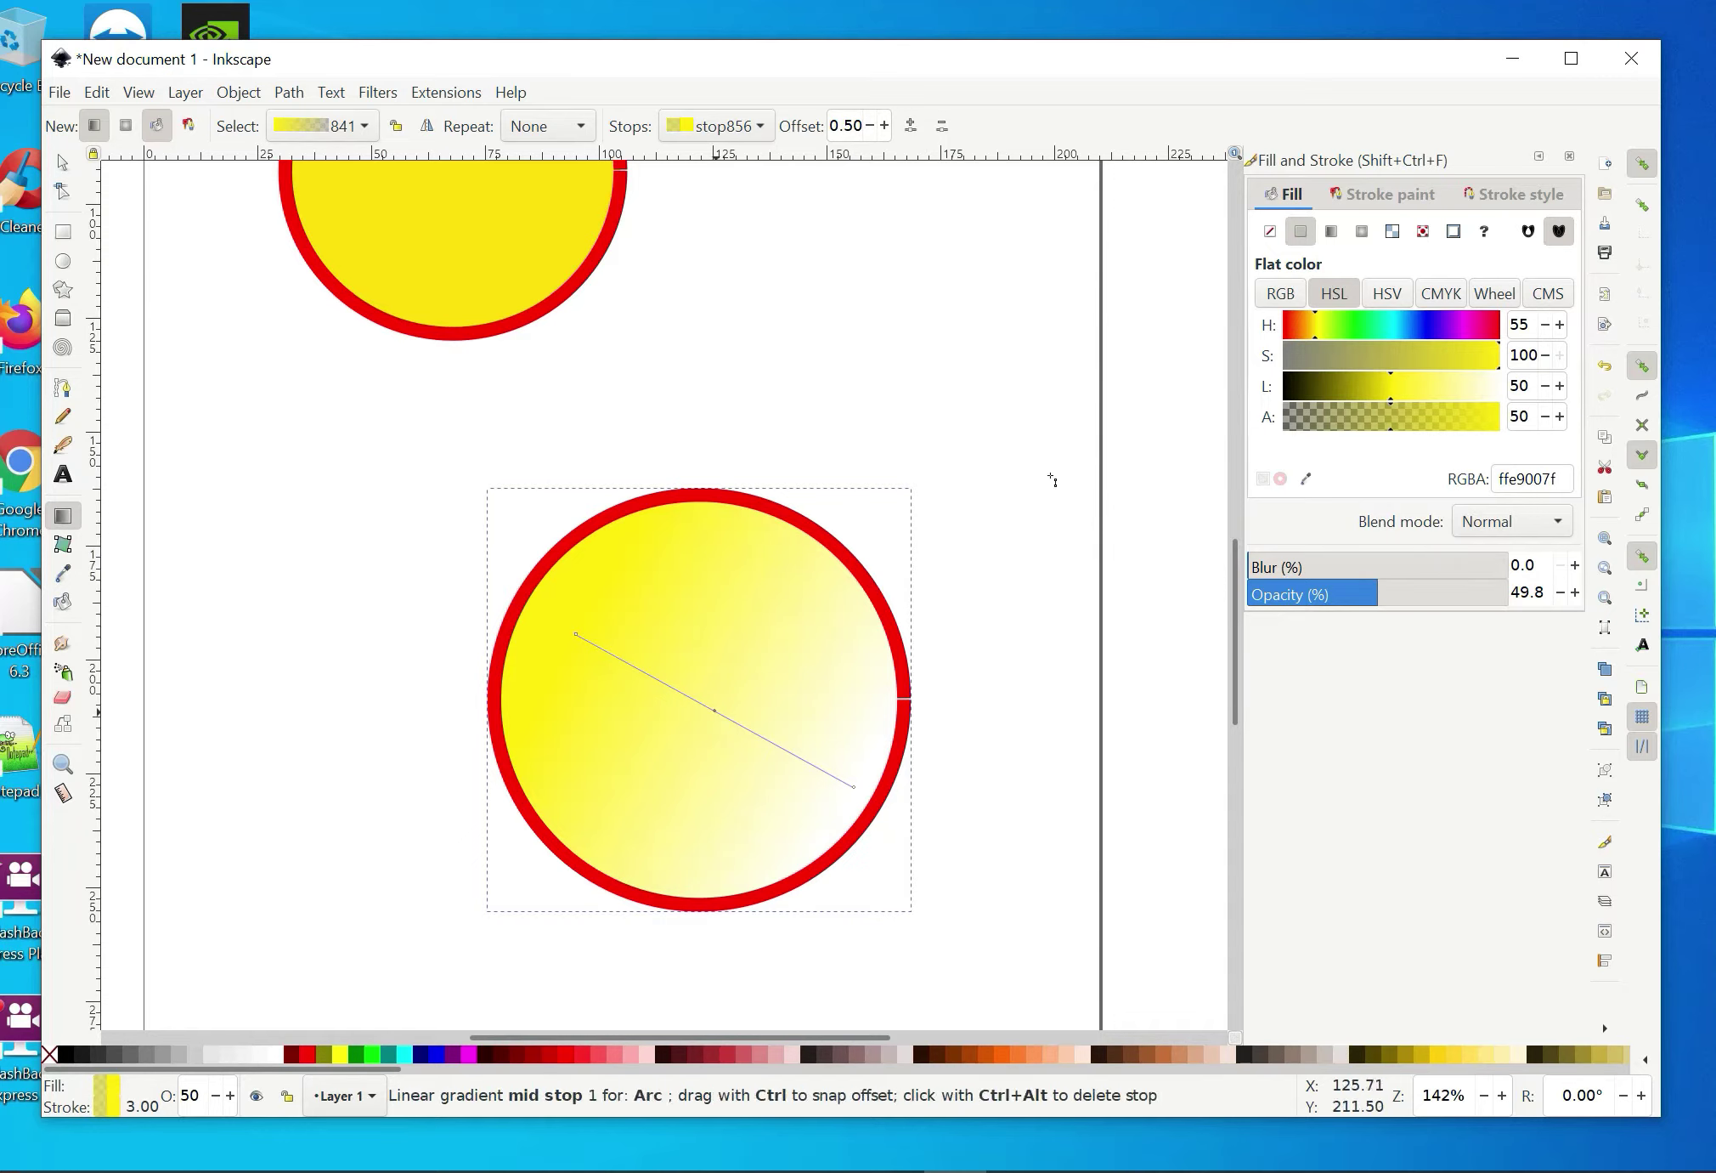
pyautogui.click(1391, 328)
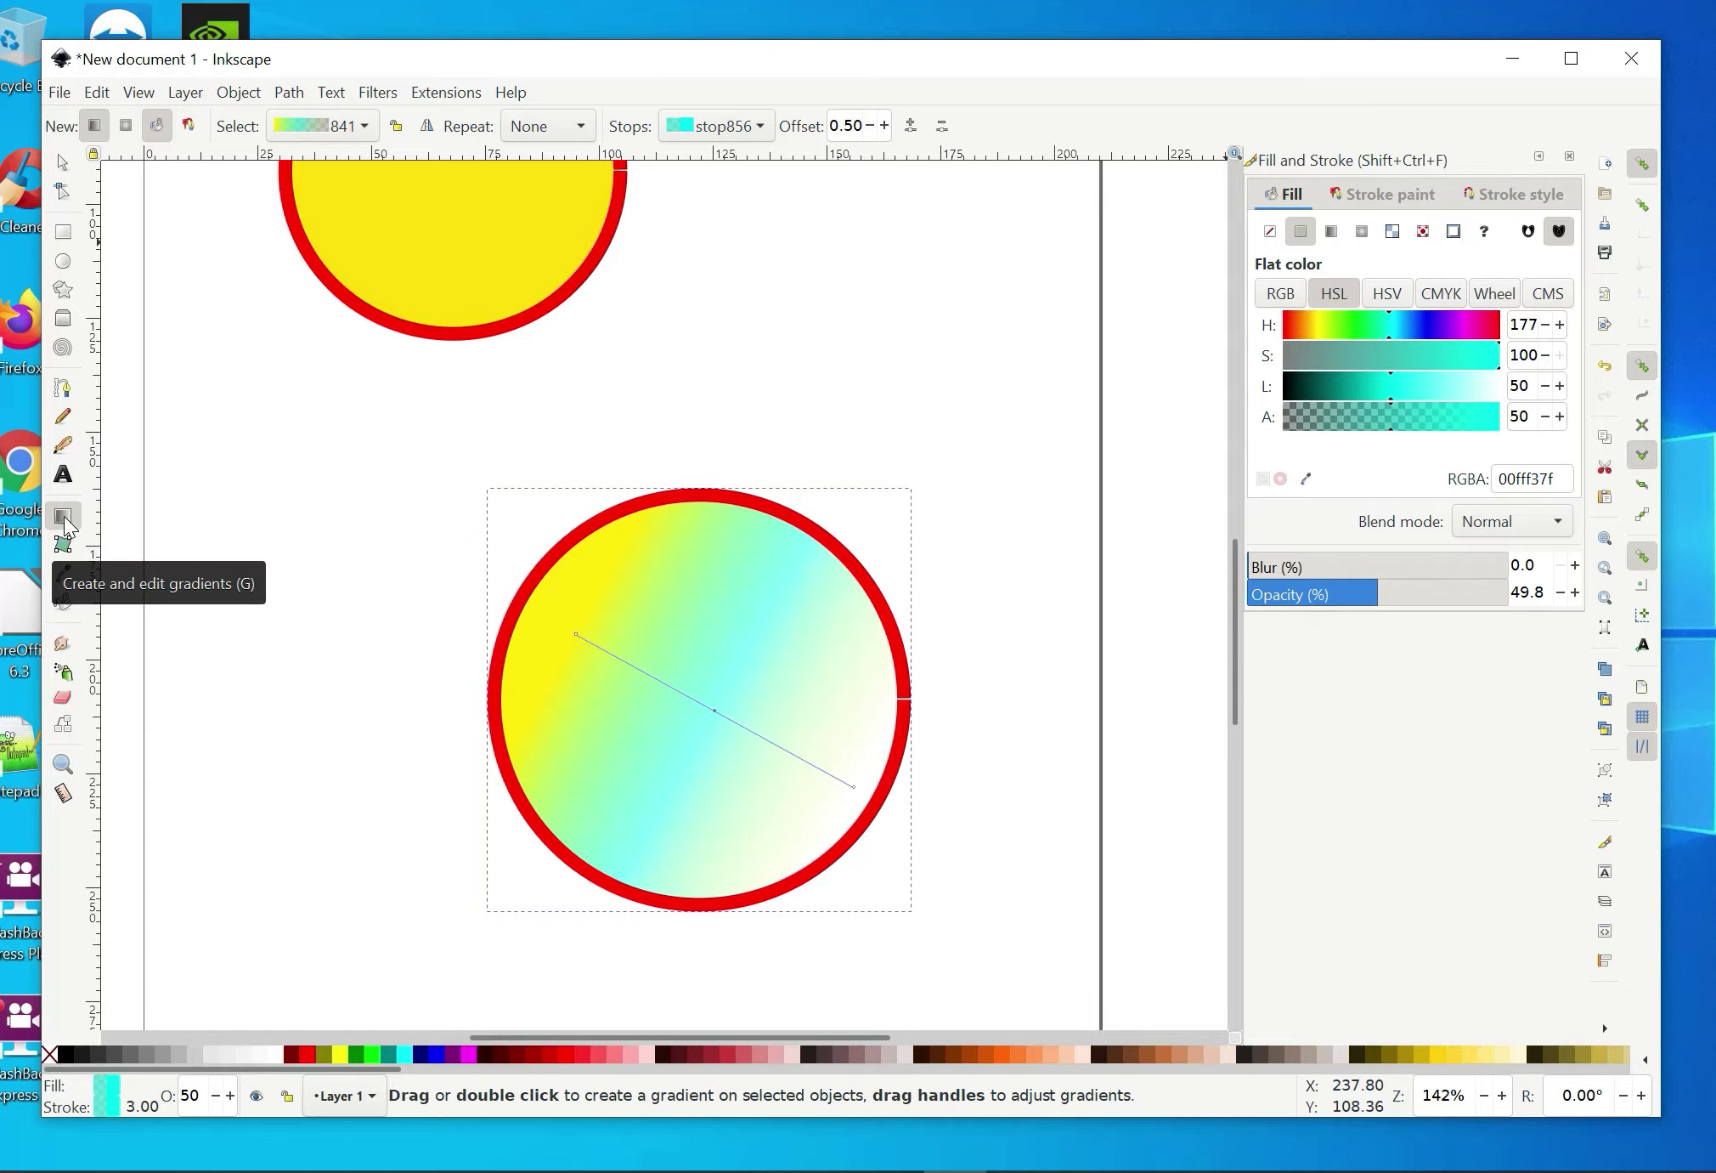
pyautogui.doubleClick(648, 674)
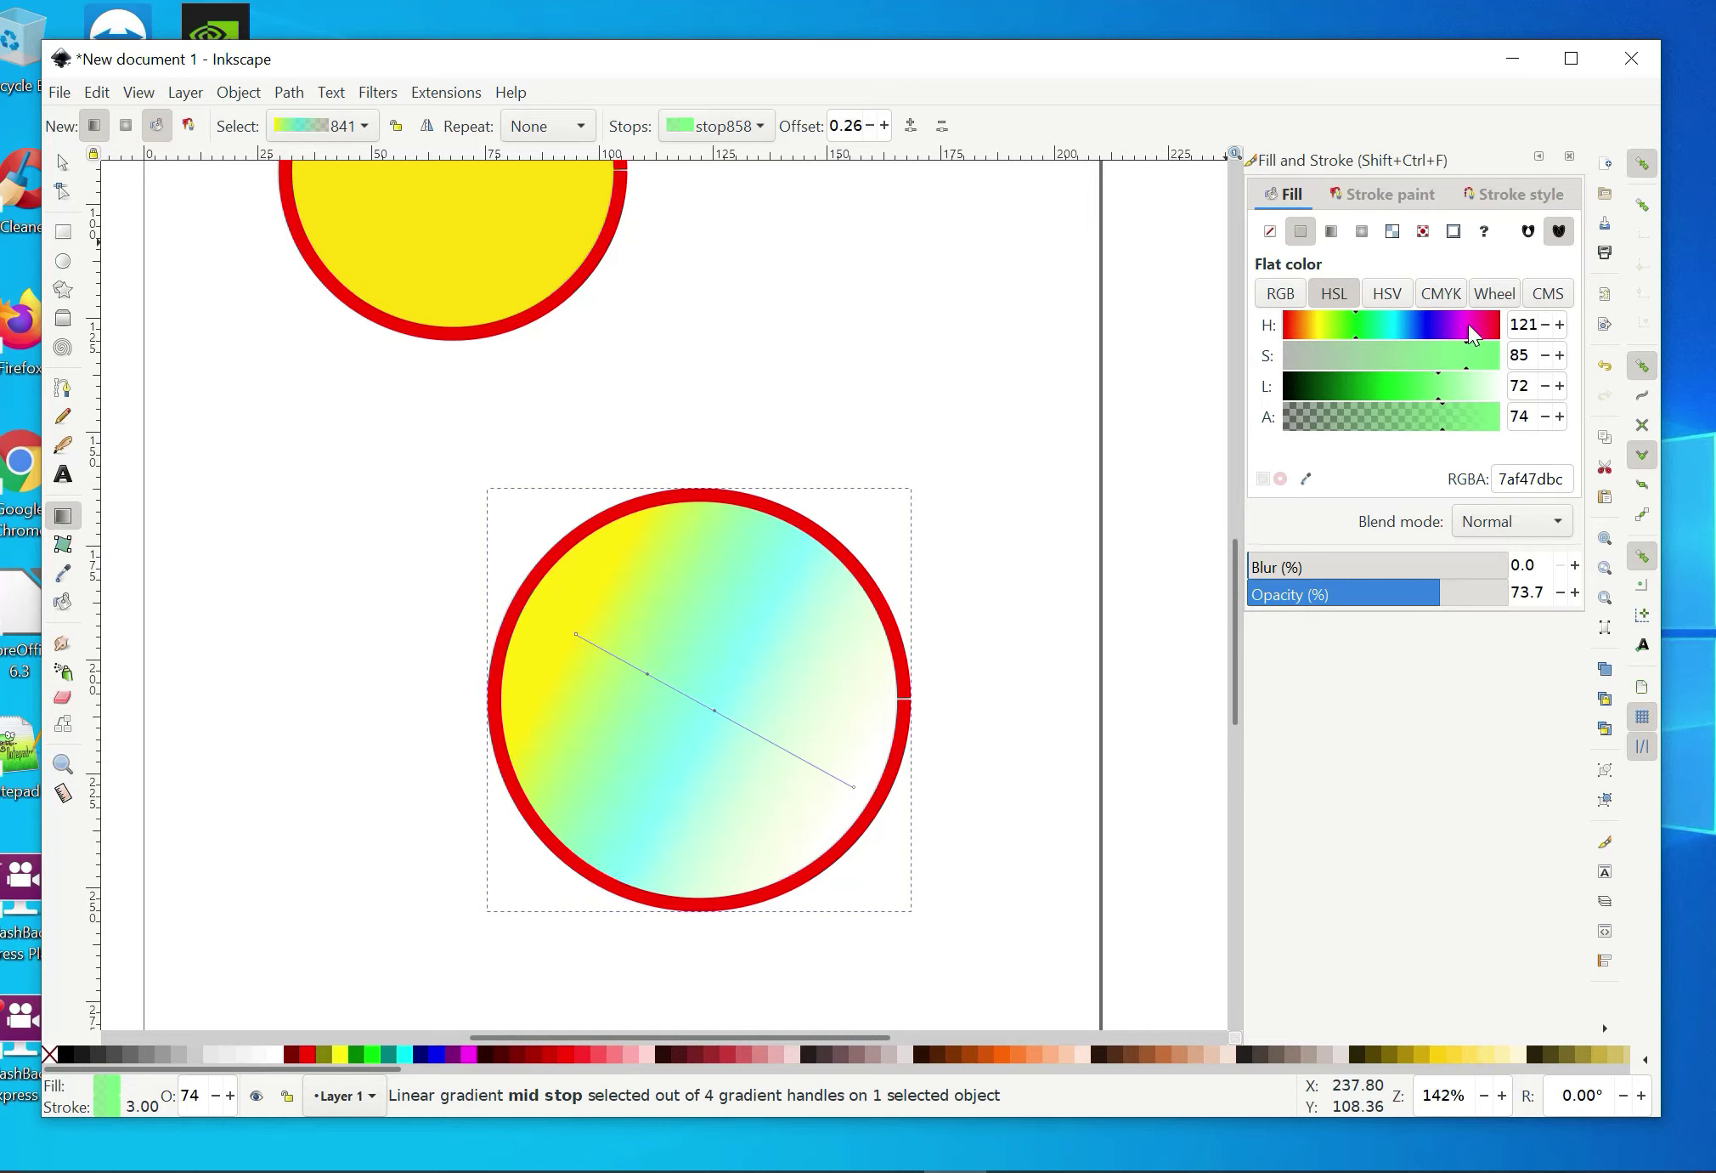
pyautogui.click(1492, 332)
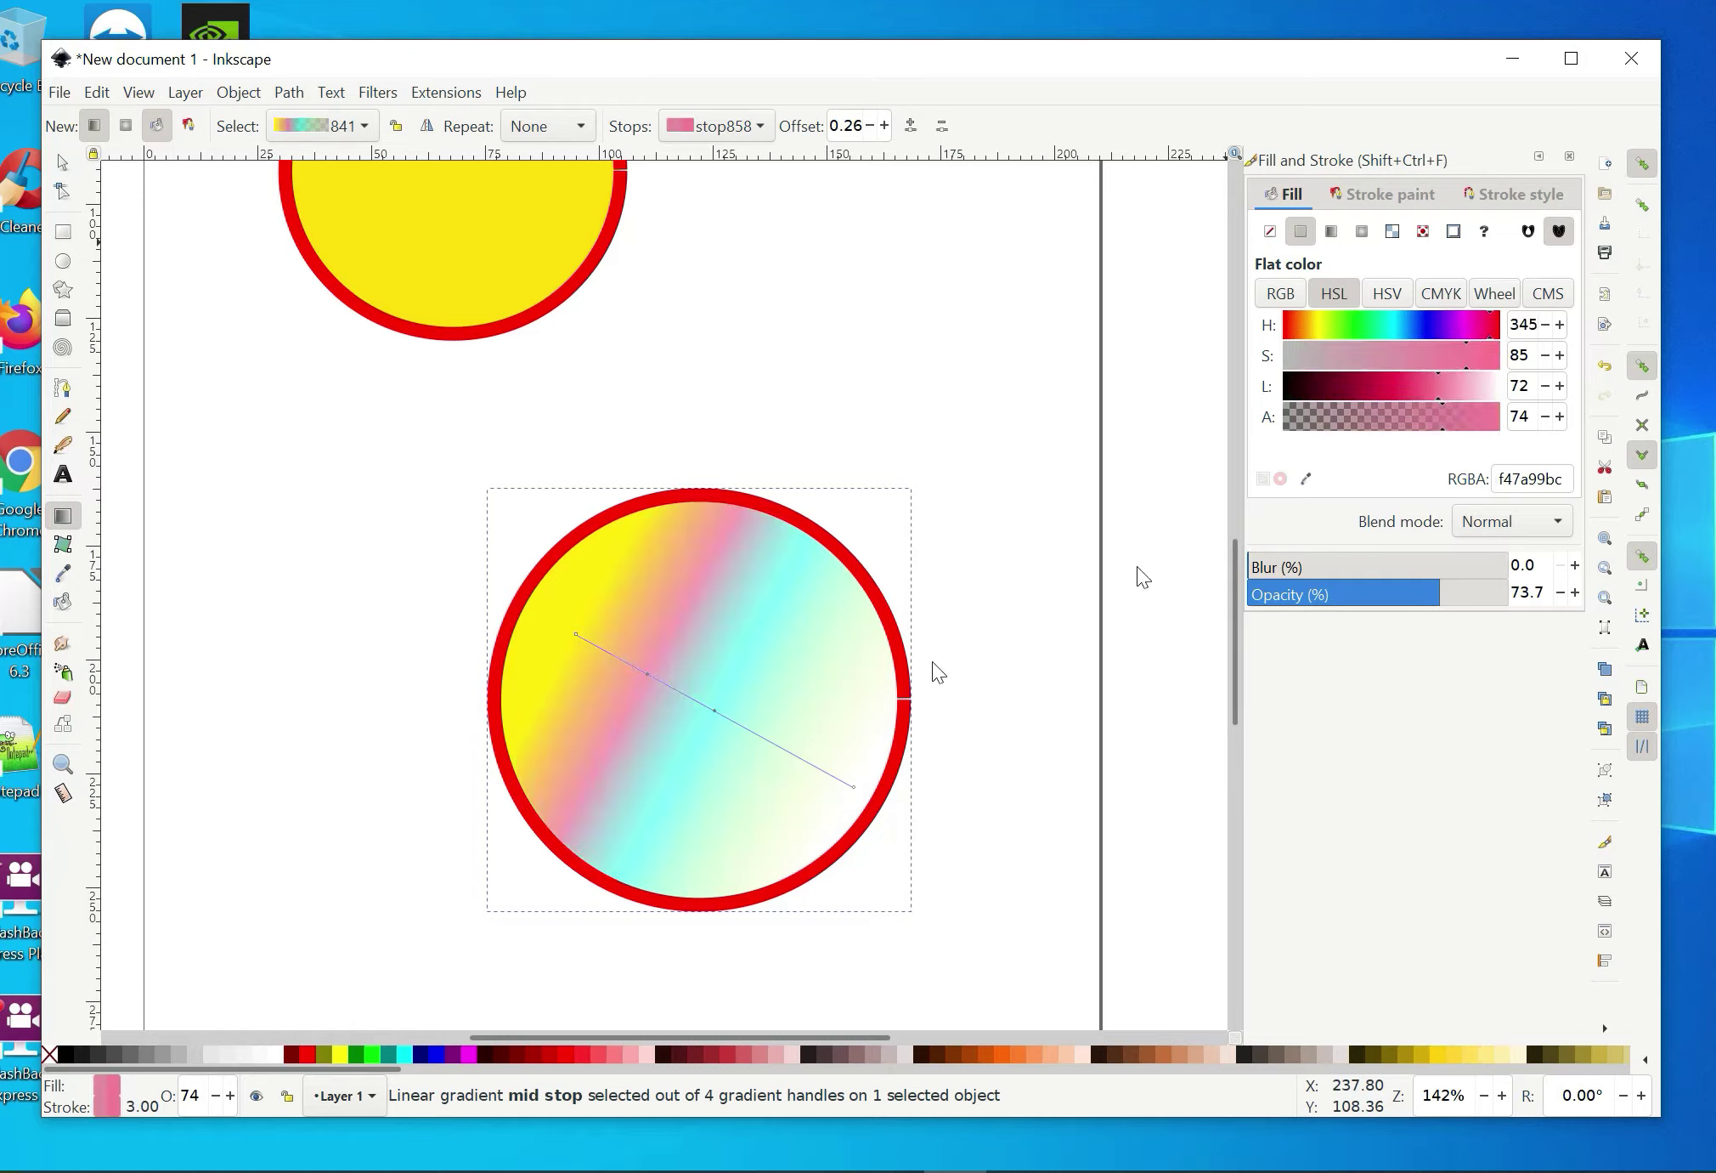
# - Add a green stop at offset 0.72 to the lower circle's gradient and reset the gradient line to horizontal across the circle
pyautogui.doubleClick(777, 747)
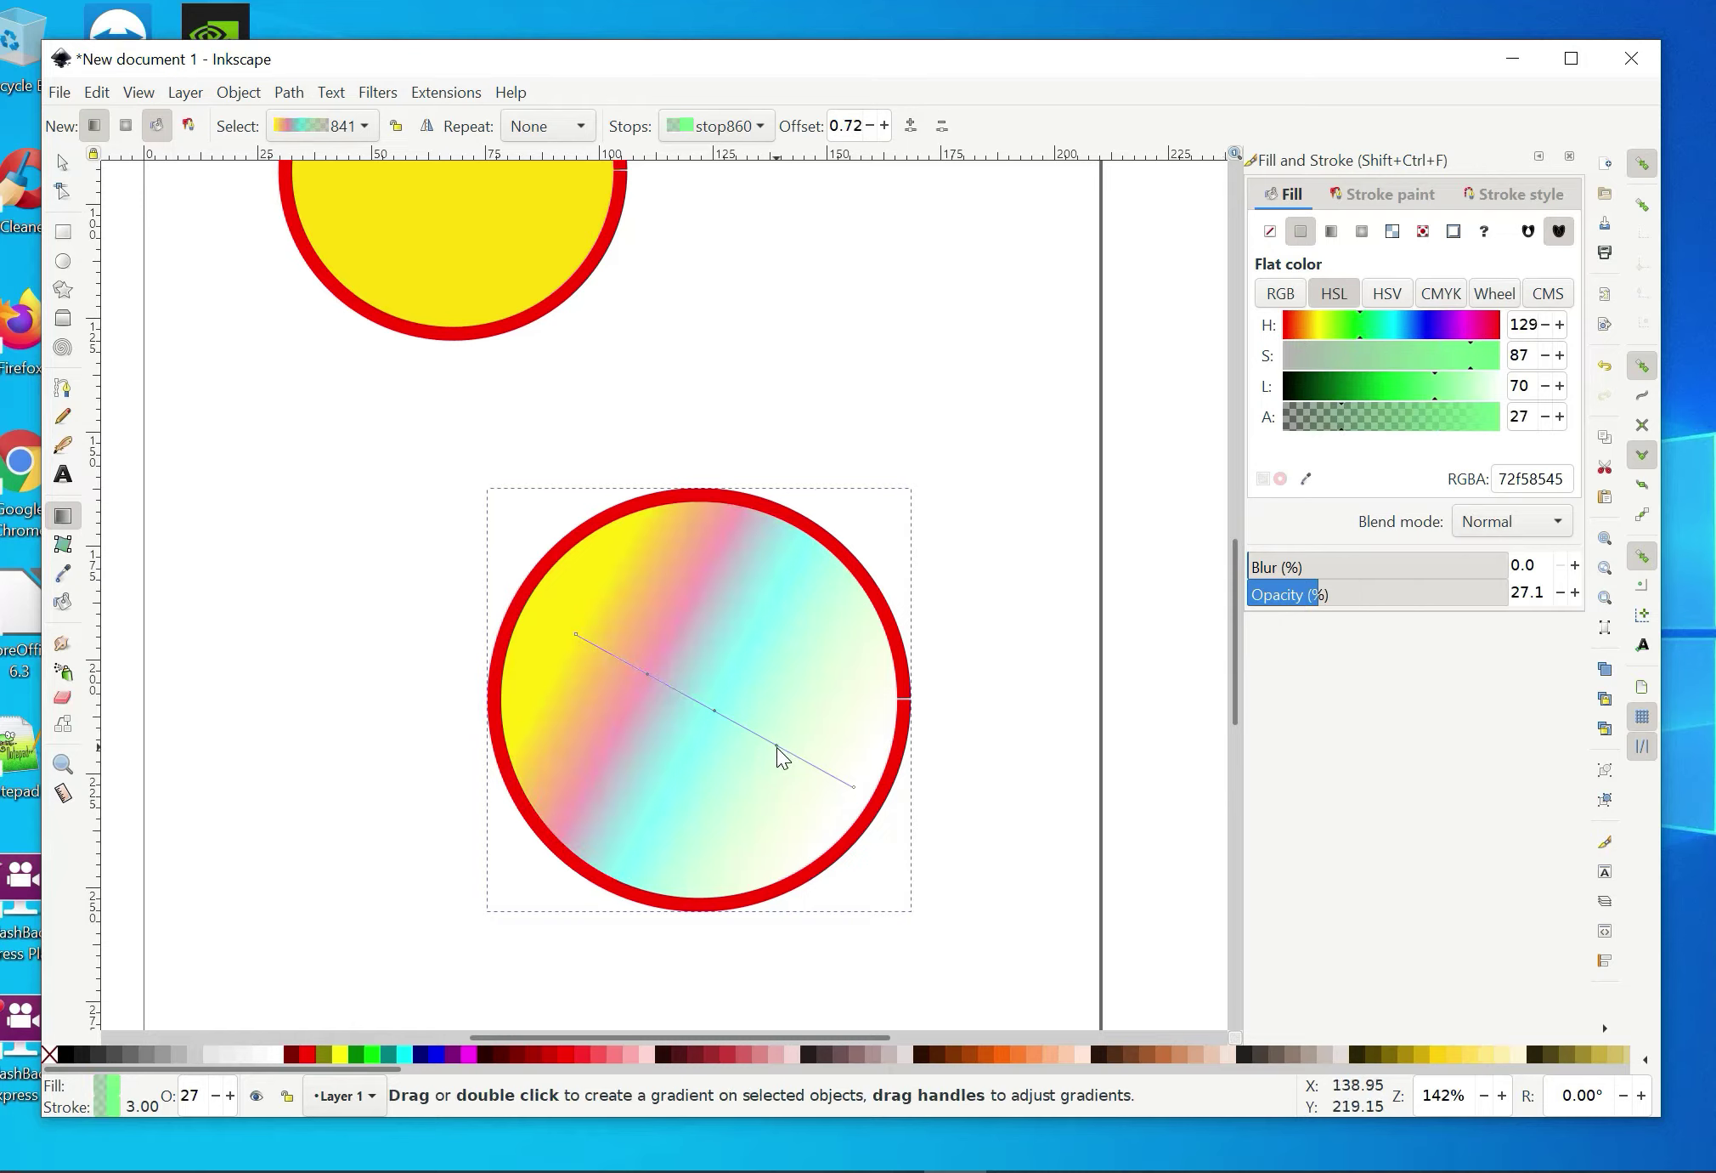
pyautogui.click(1352, 325)
pyautogui.doubleClick(815, 775)
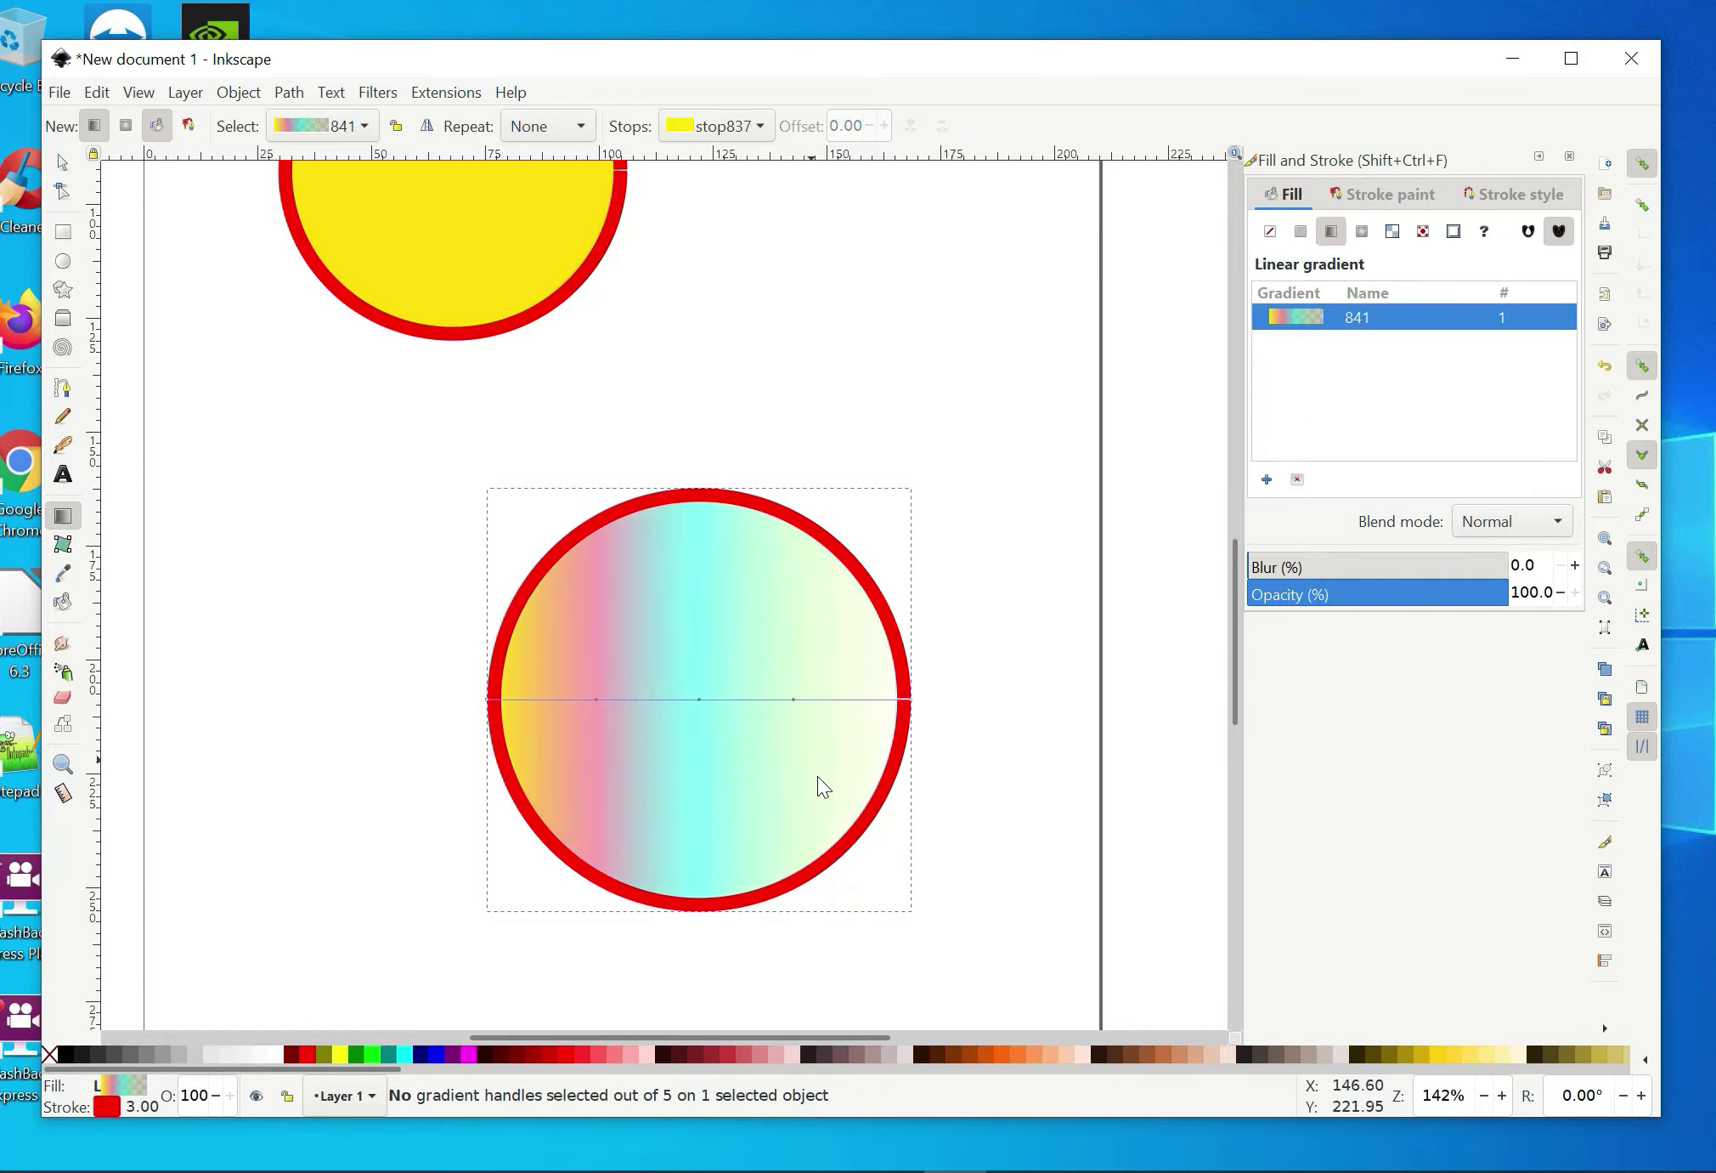
# - Add two more stops to the lower circle's gradient: offset 0.85 with hue 25 and offset 0.36 with hue 238
pyautogui.doubleClick(846, 699)
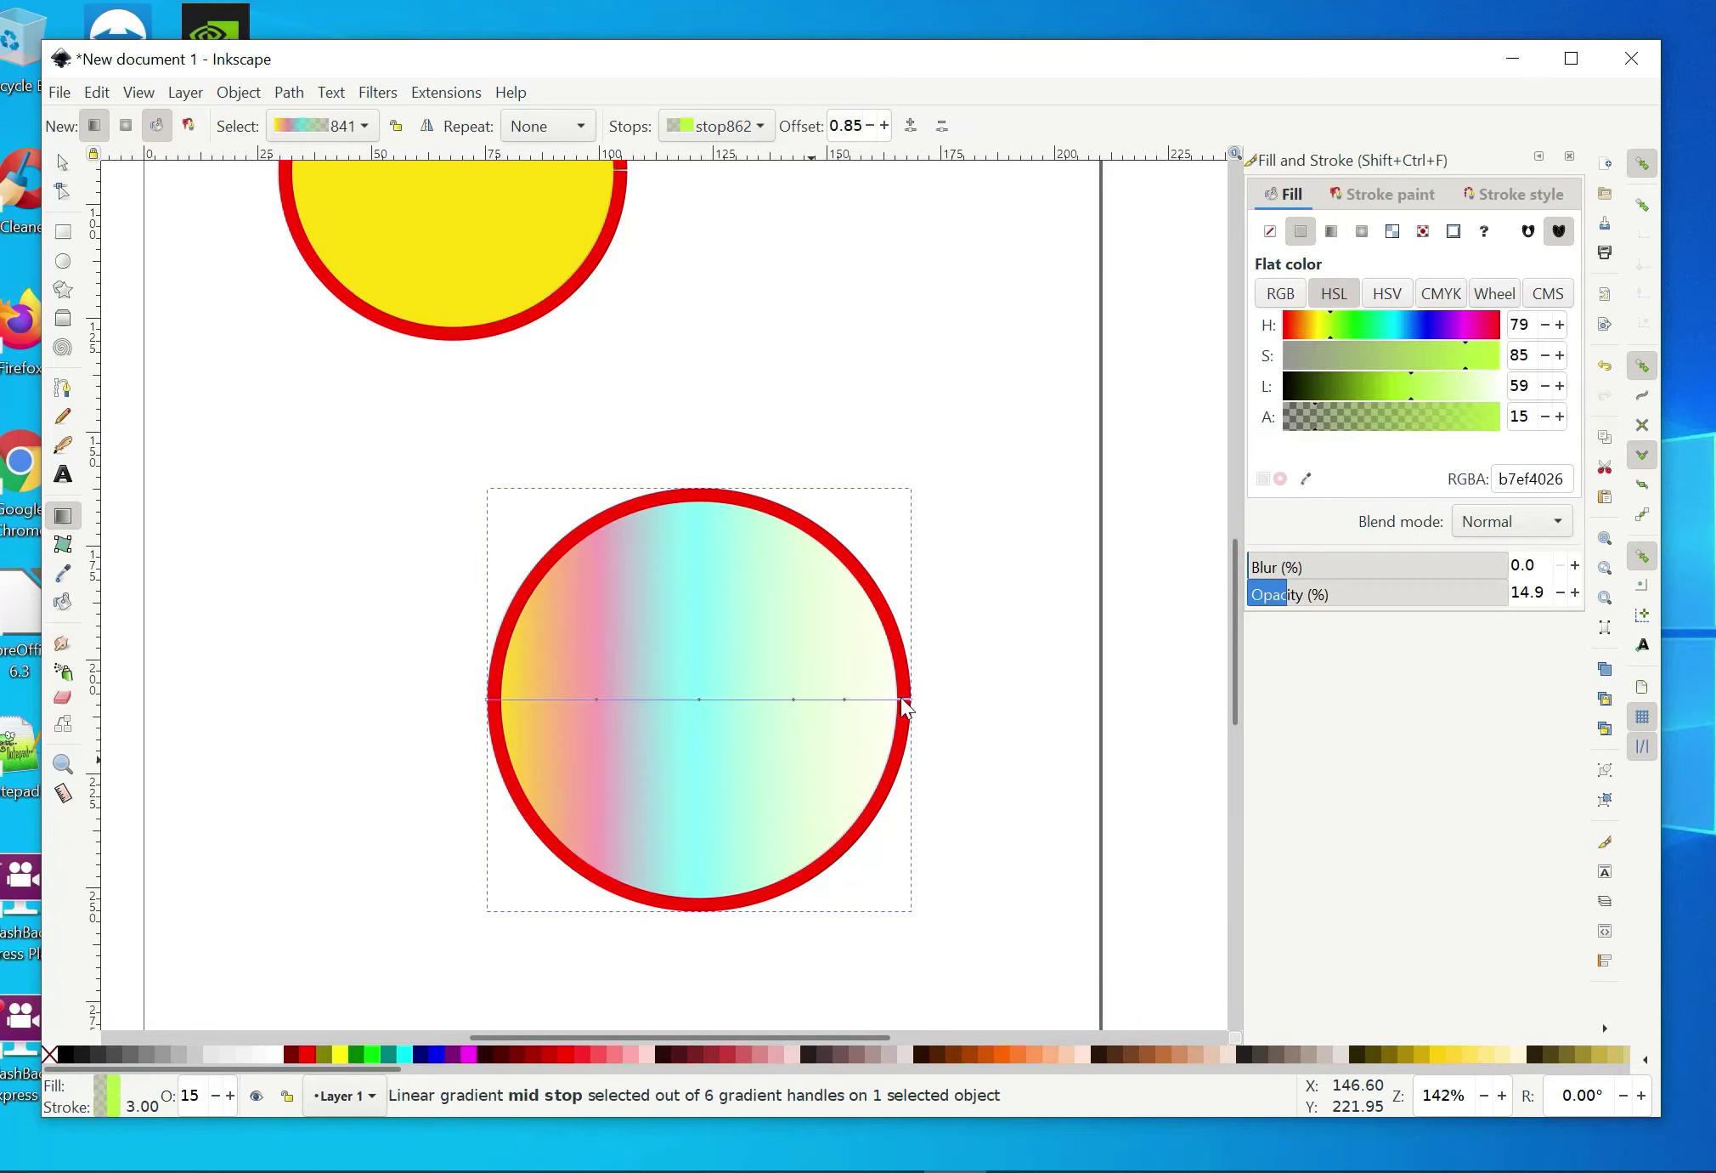
pyautogui.click(1298, 329)
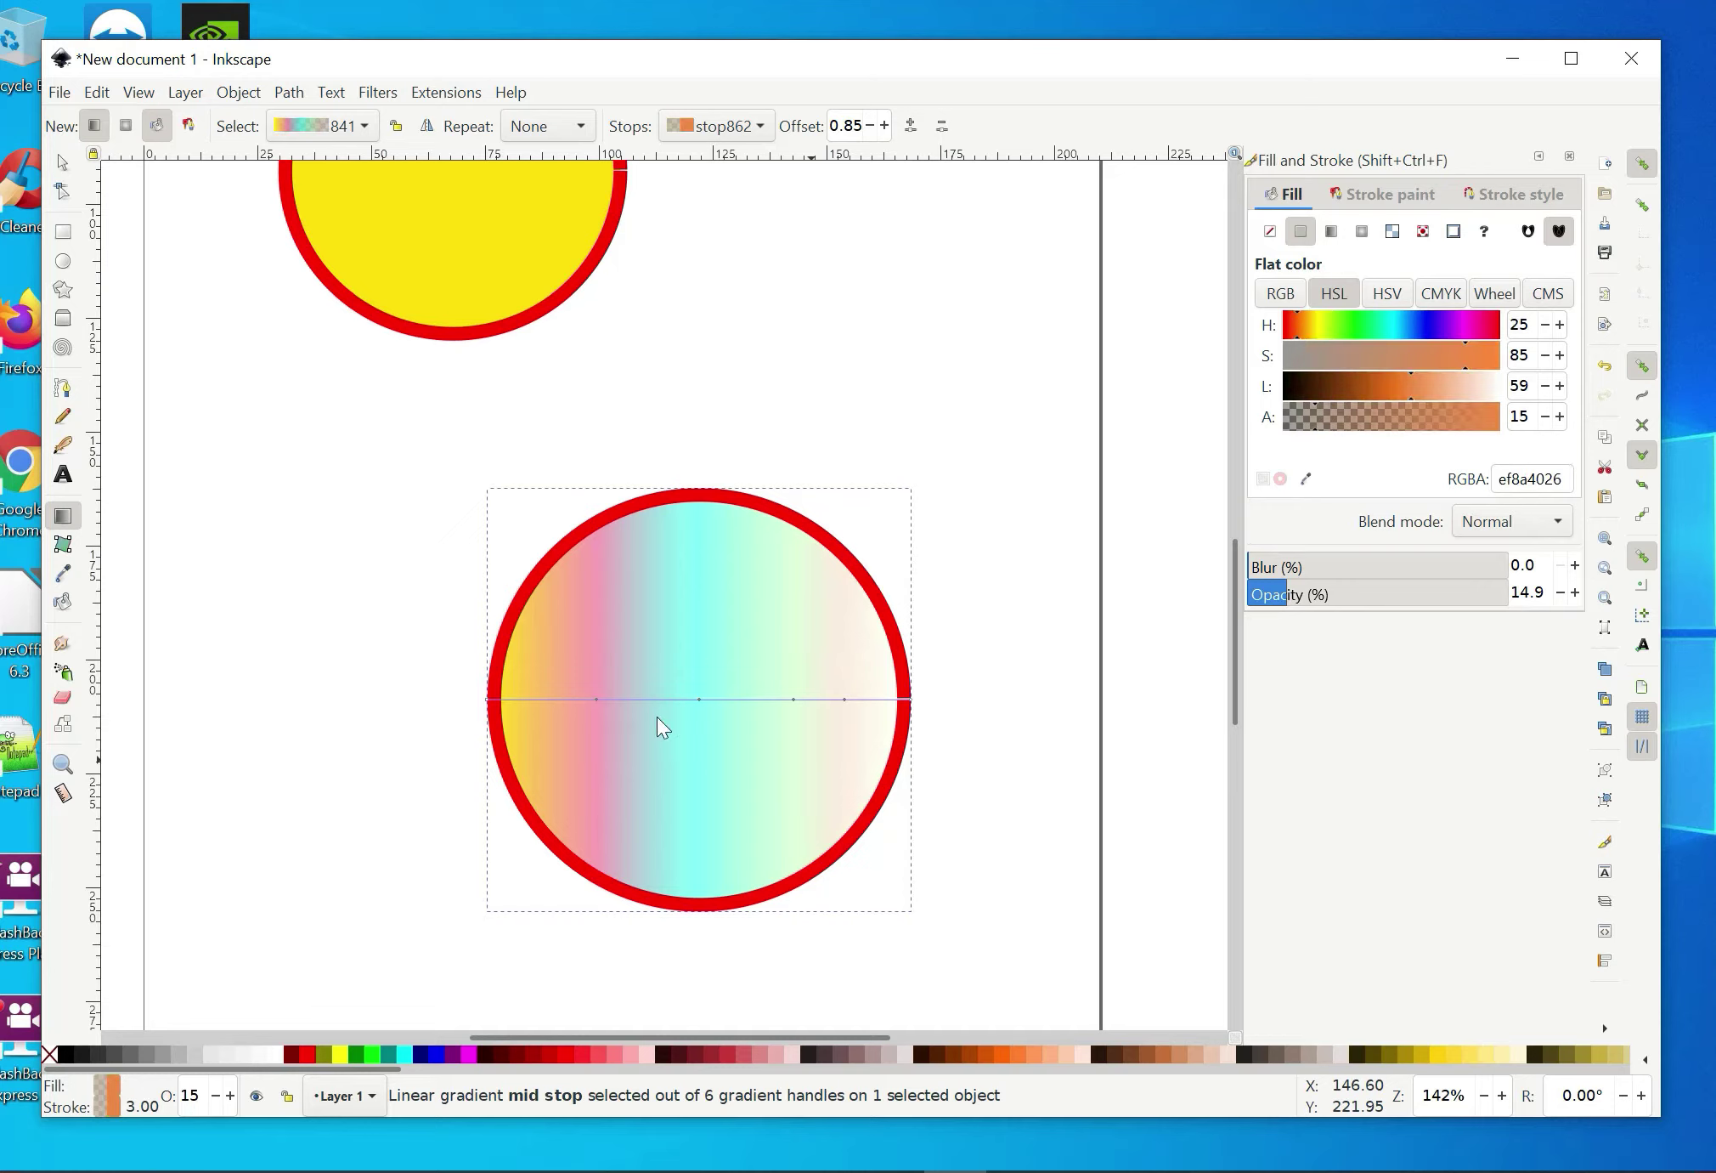
pyautogui.doubleClick(641, 698)
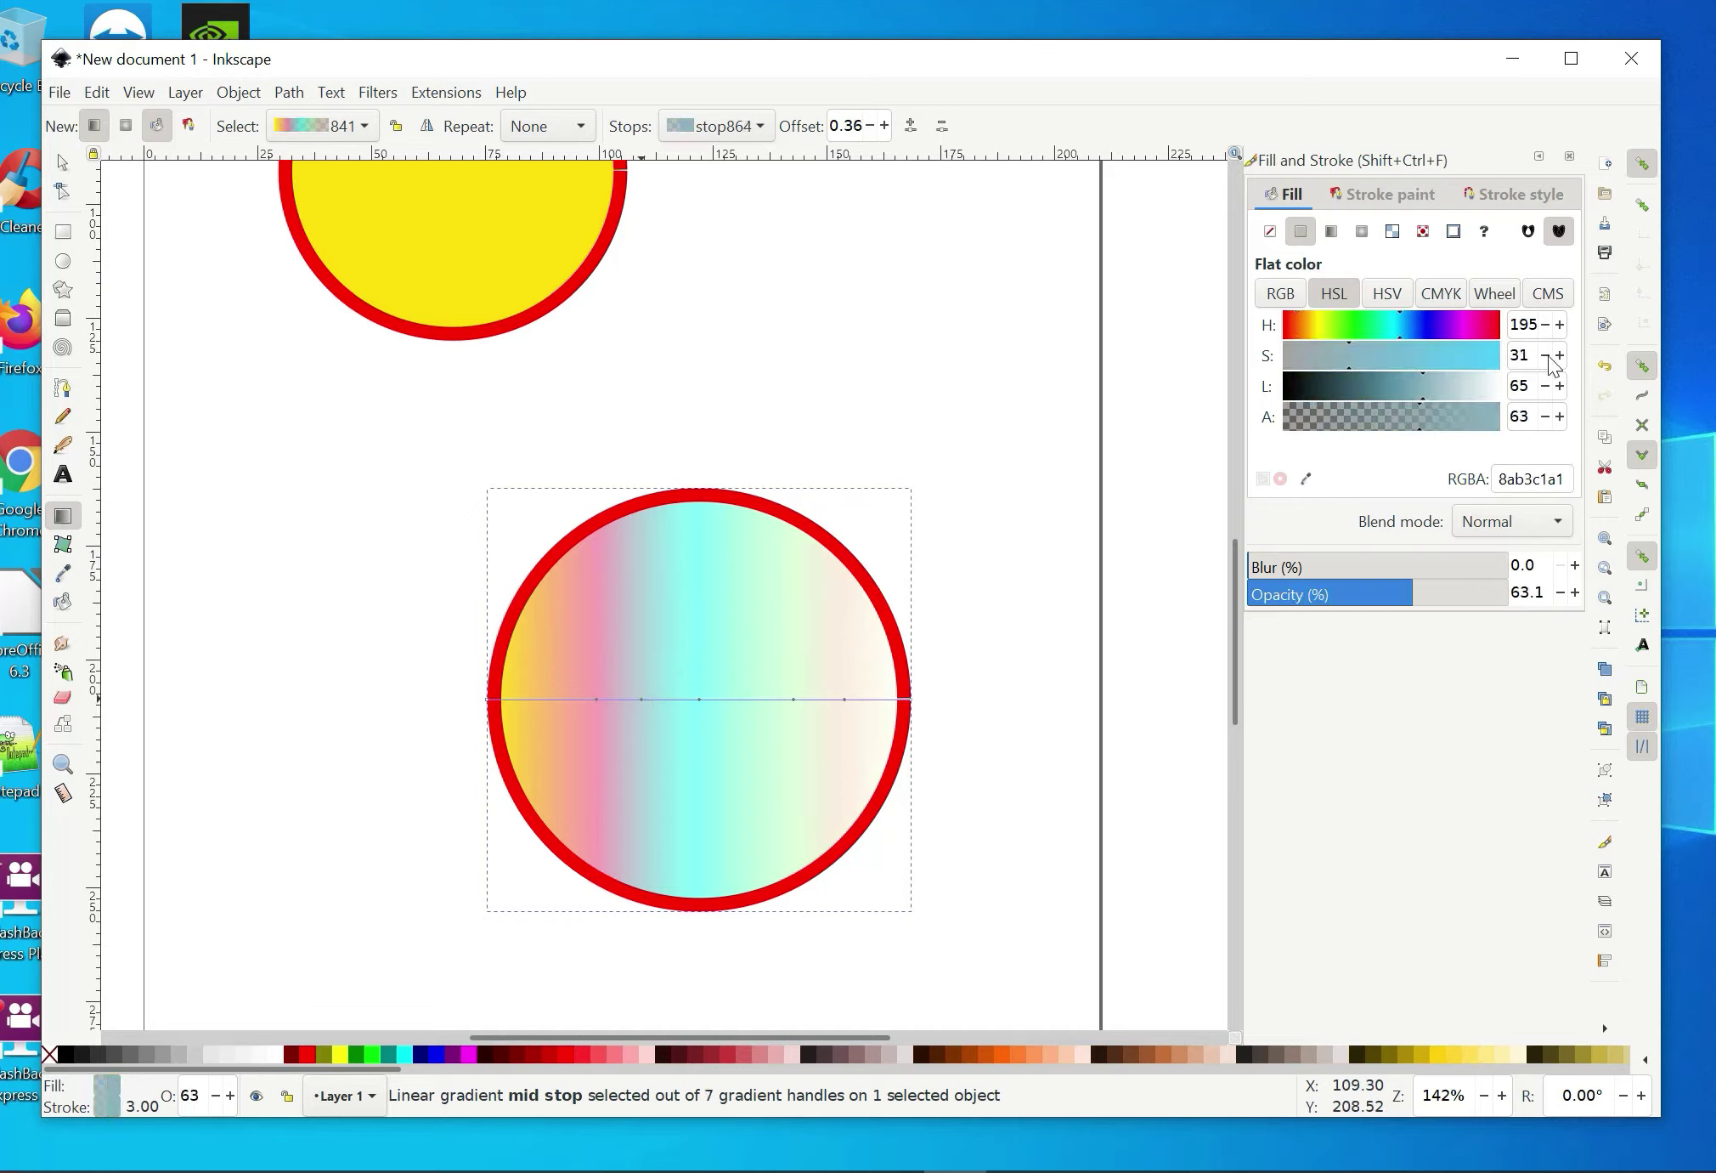
pyautogui.click(1427, 330)
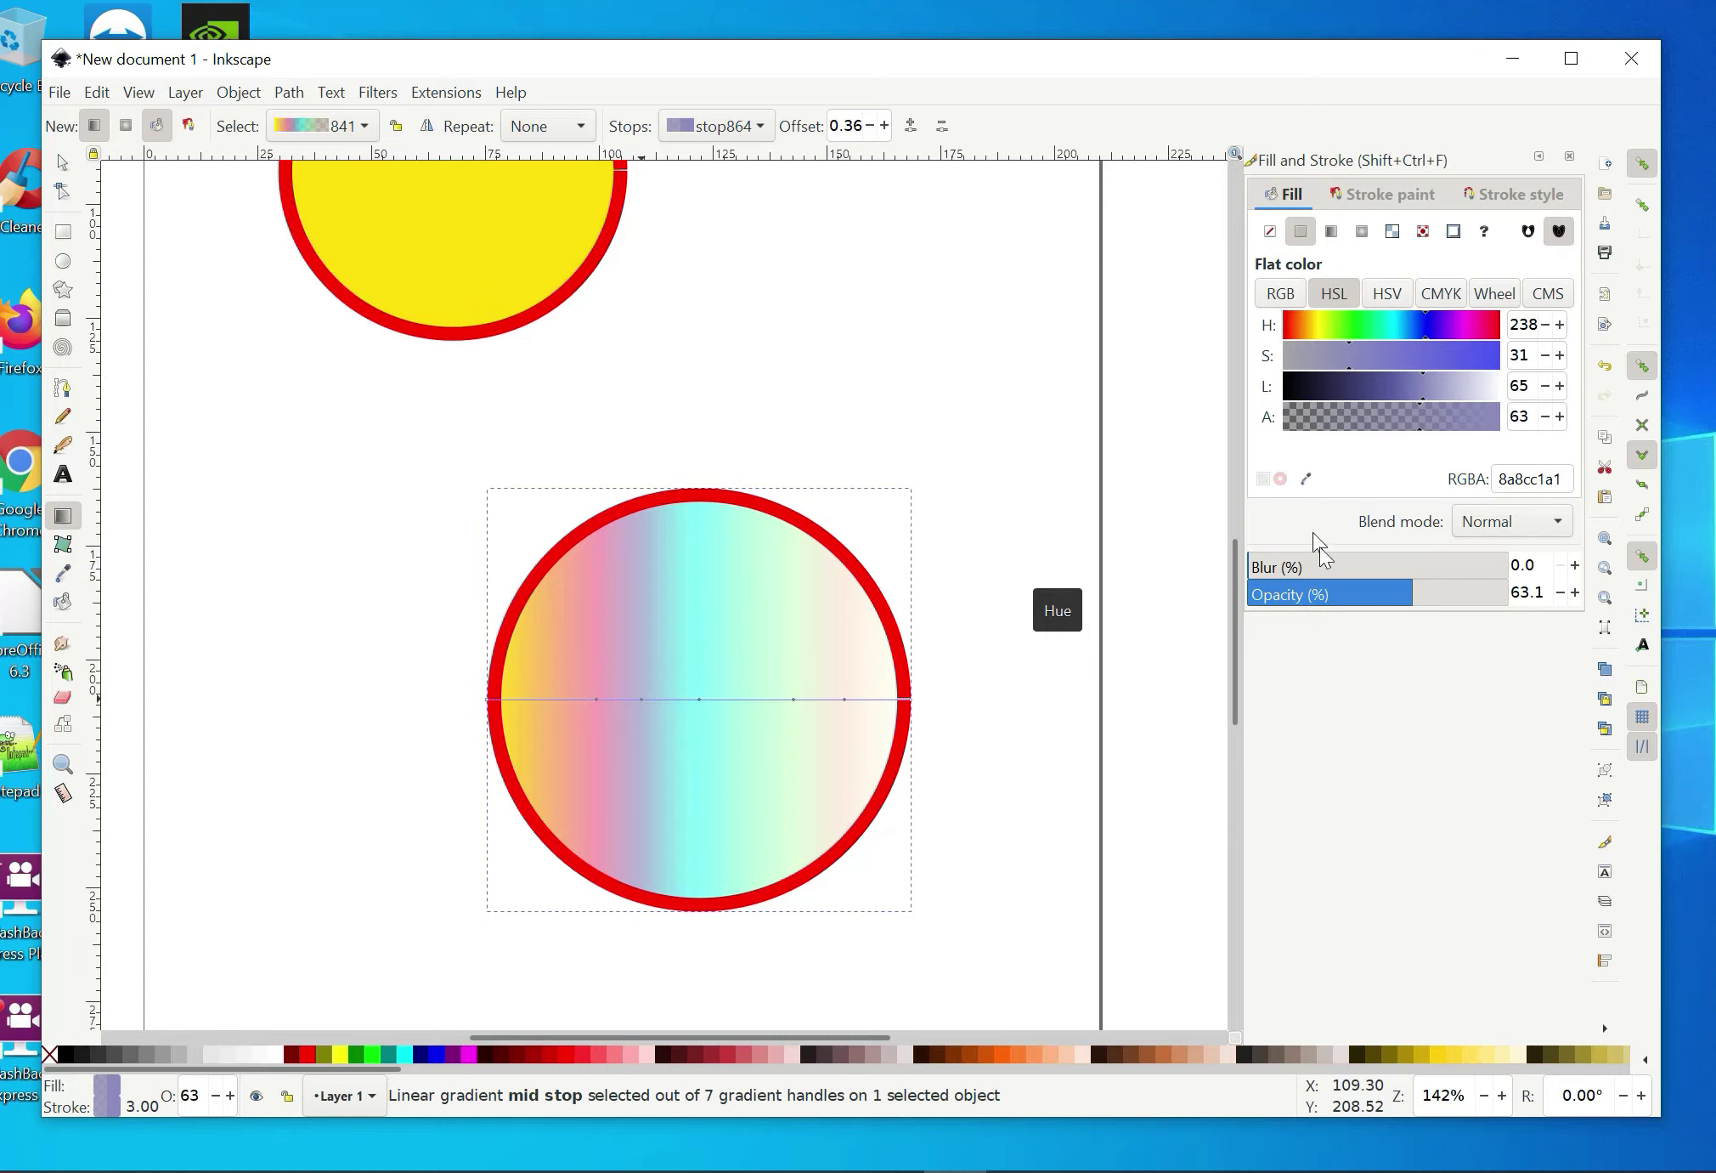
# - Change the lower circle's fill to a radial gradient and apply a radial gradient to the upper yellow circle
pyautogui.moveTo(1236, 667); pyautogui.dragTo(1231, 587)
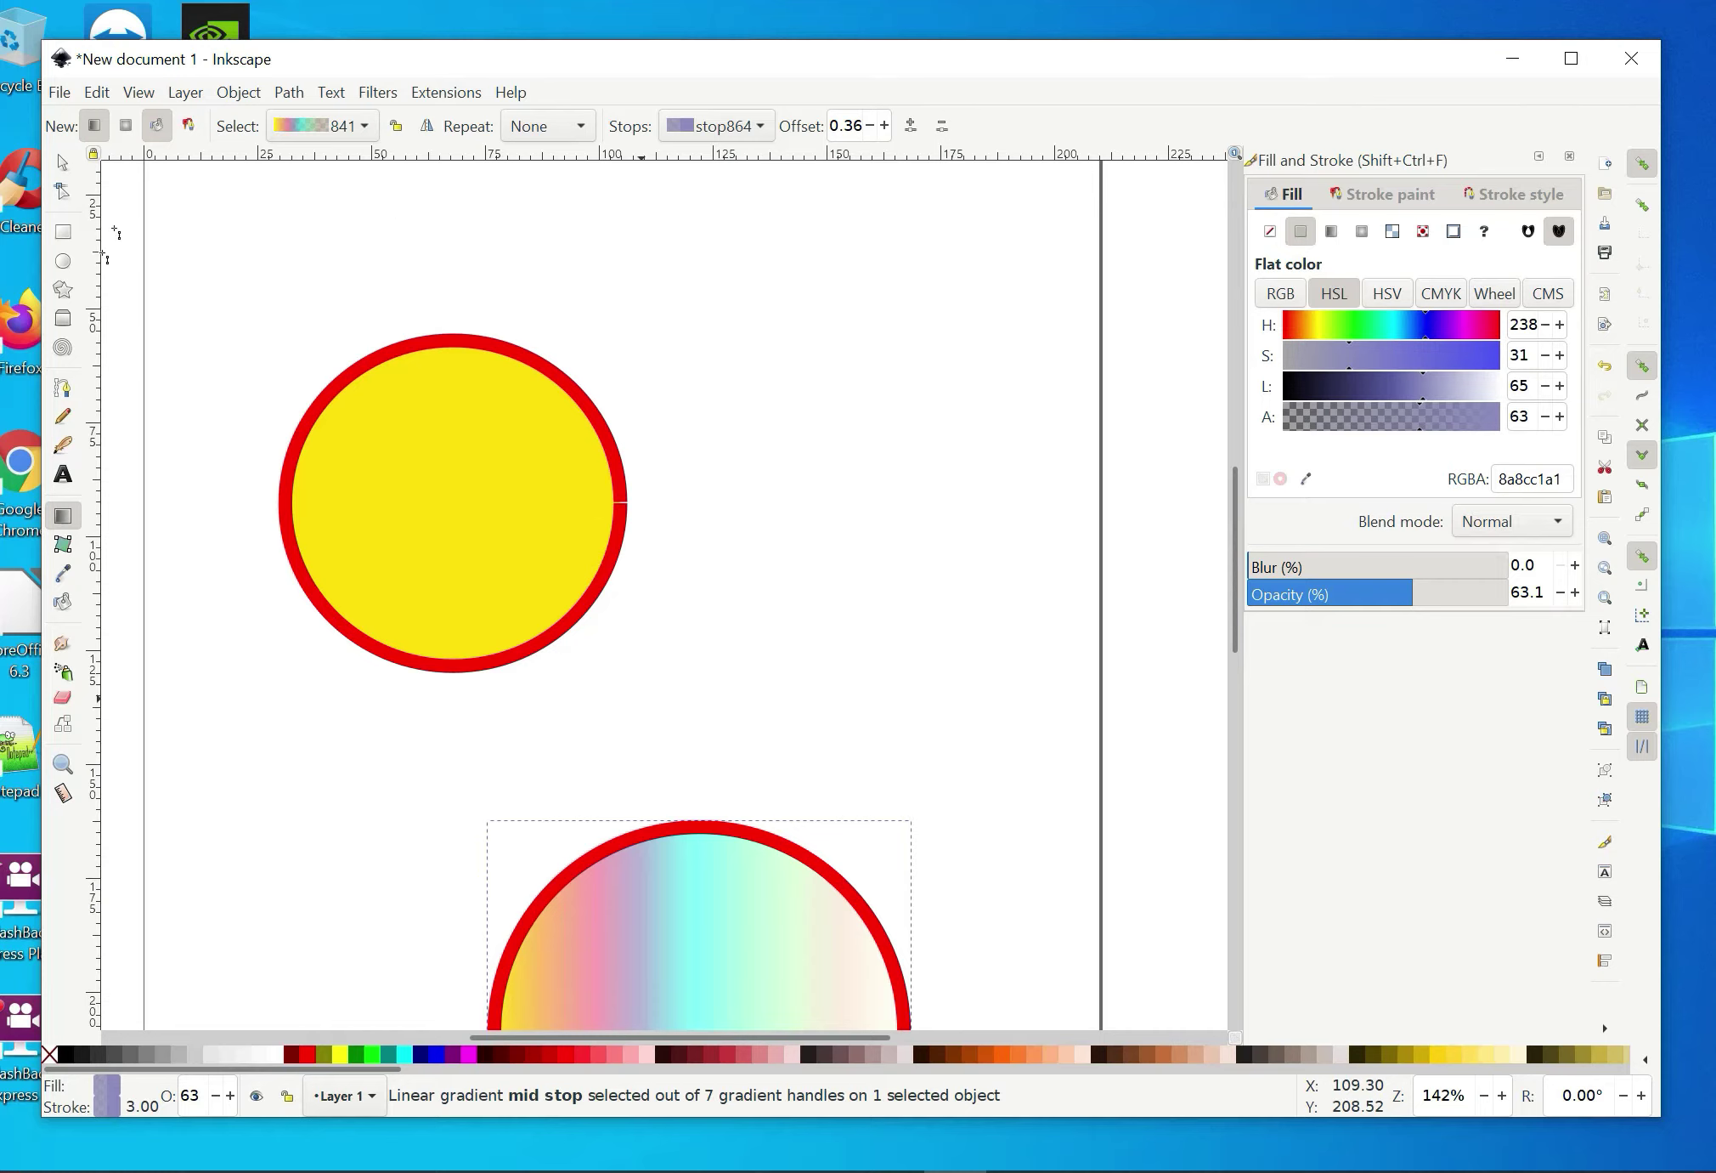
pyautogui.click(1361, 232)
pyautogui.click(506, 594)
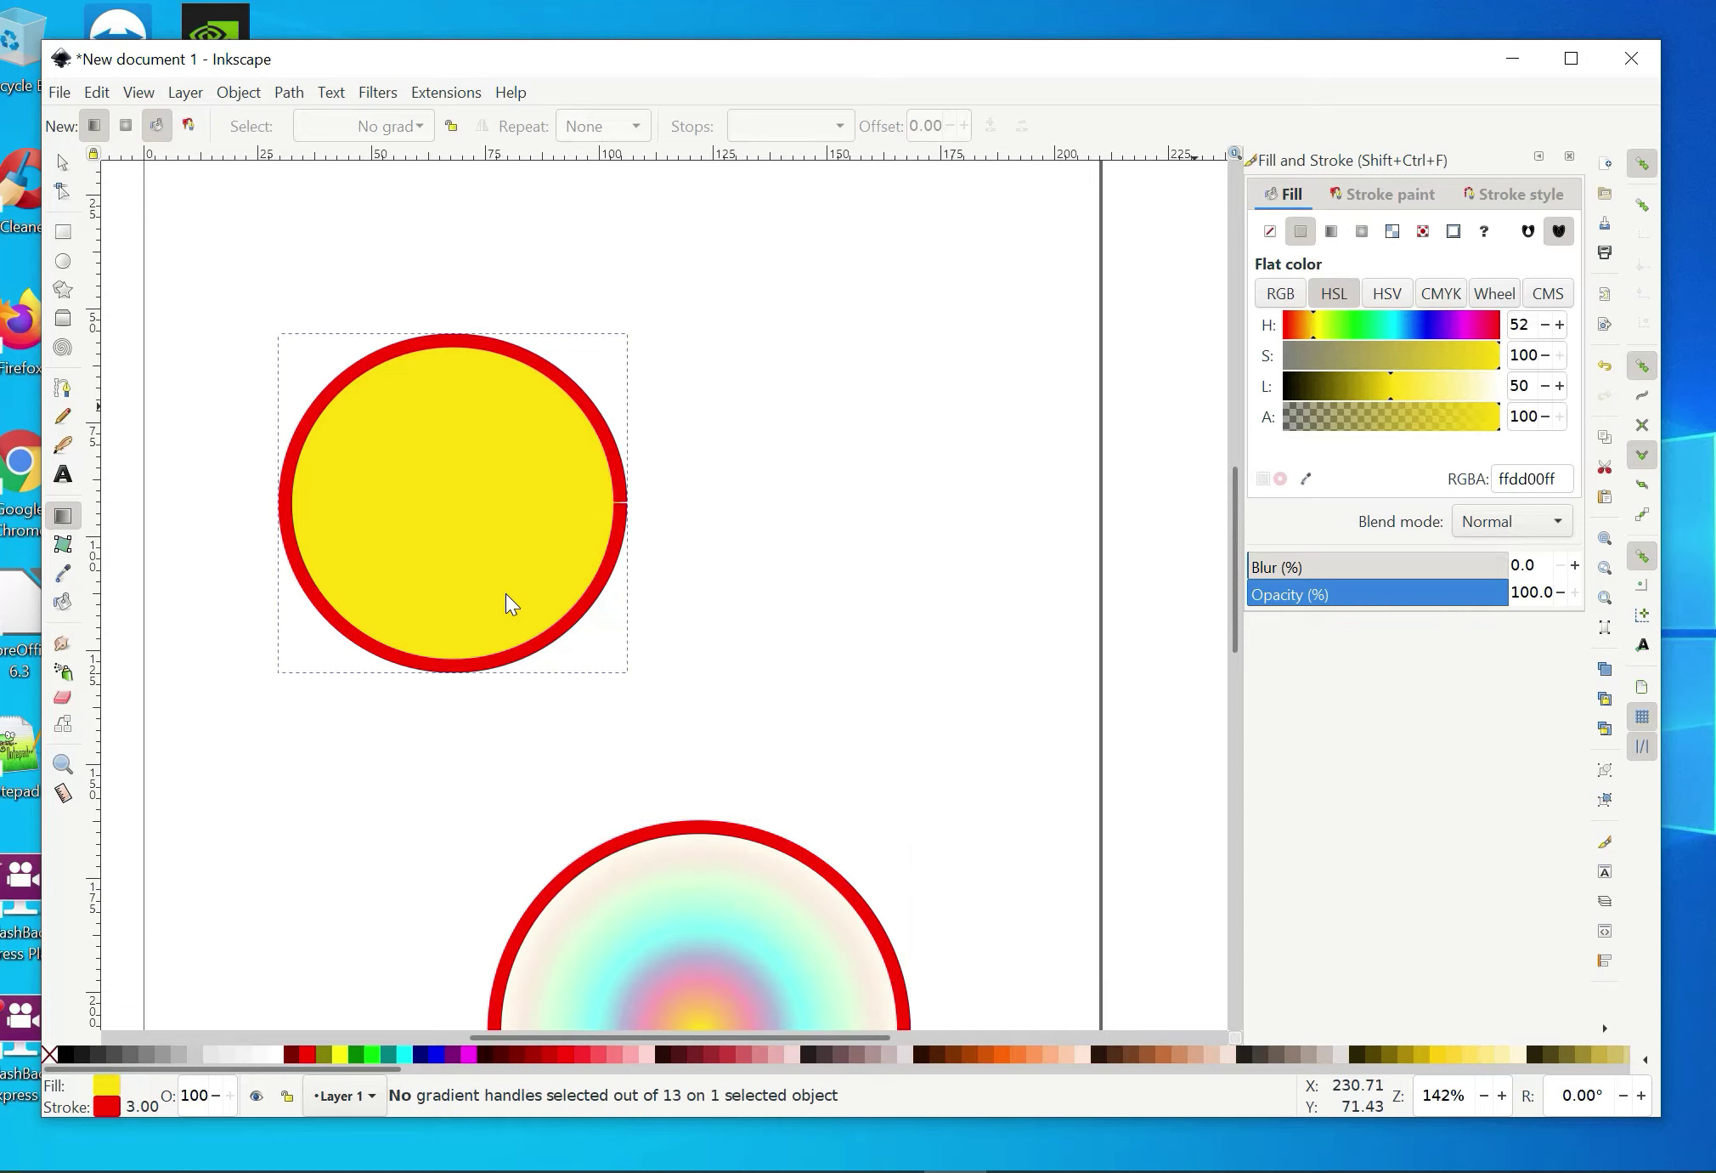
pyautogui.click(1364, 230)
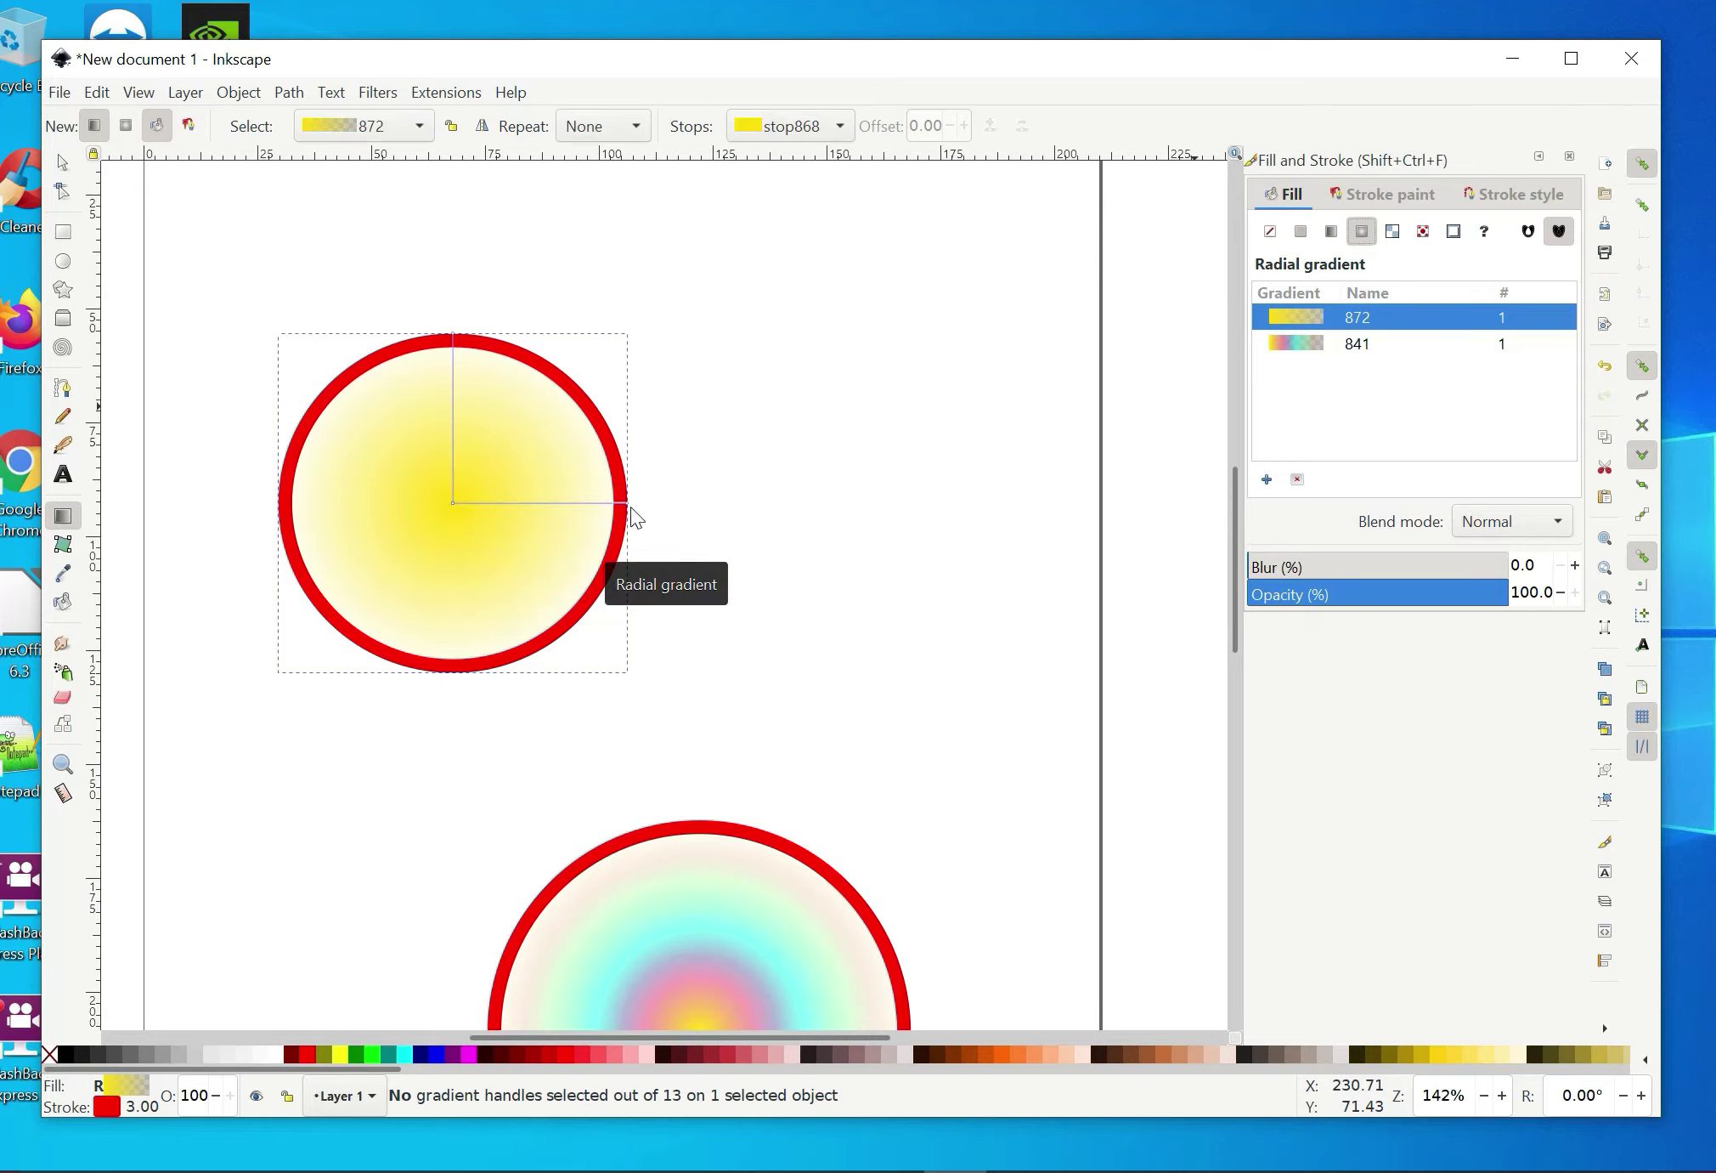
# - Colour the upper circle's radial gradient with hue 17 for the centre stop and hue 129 for the outer stop
pyautogui.click(453, 503)
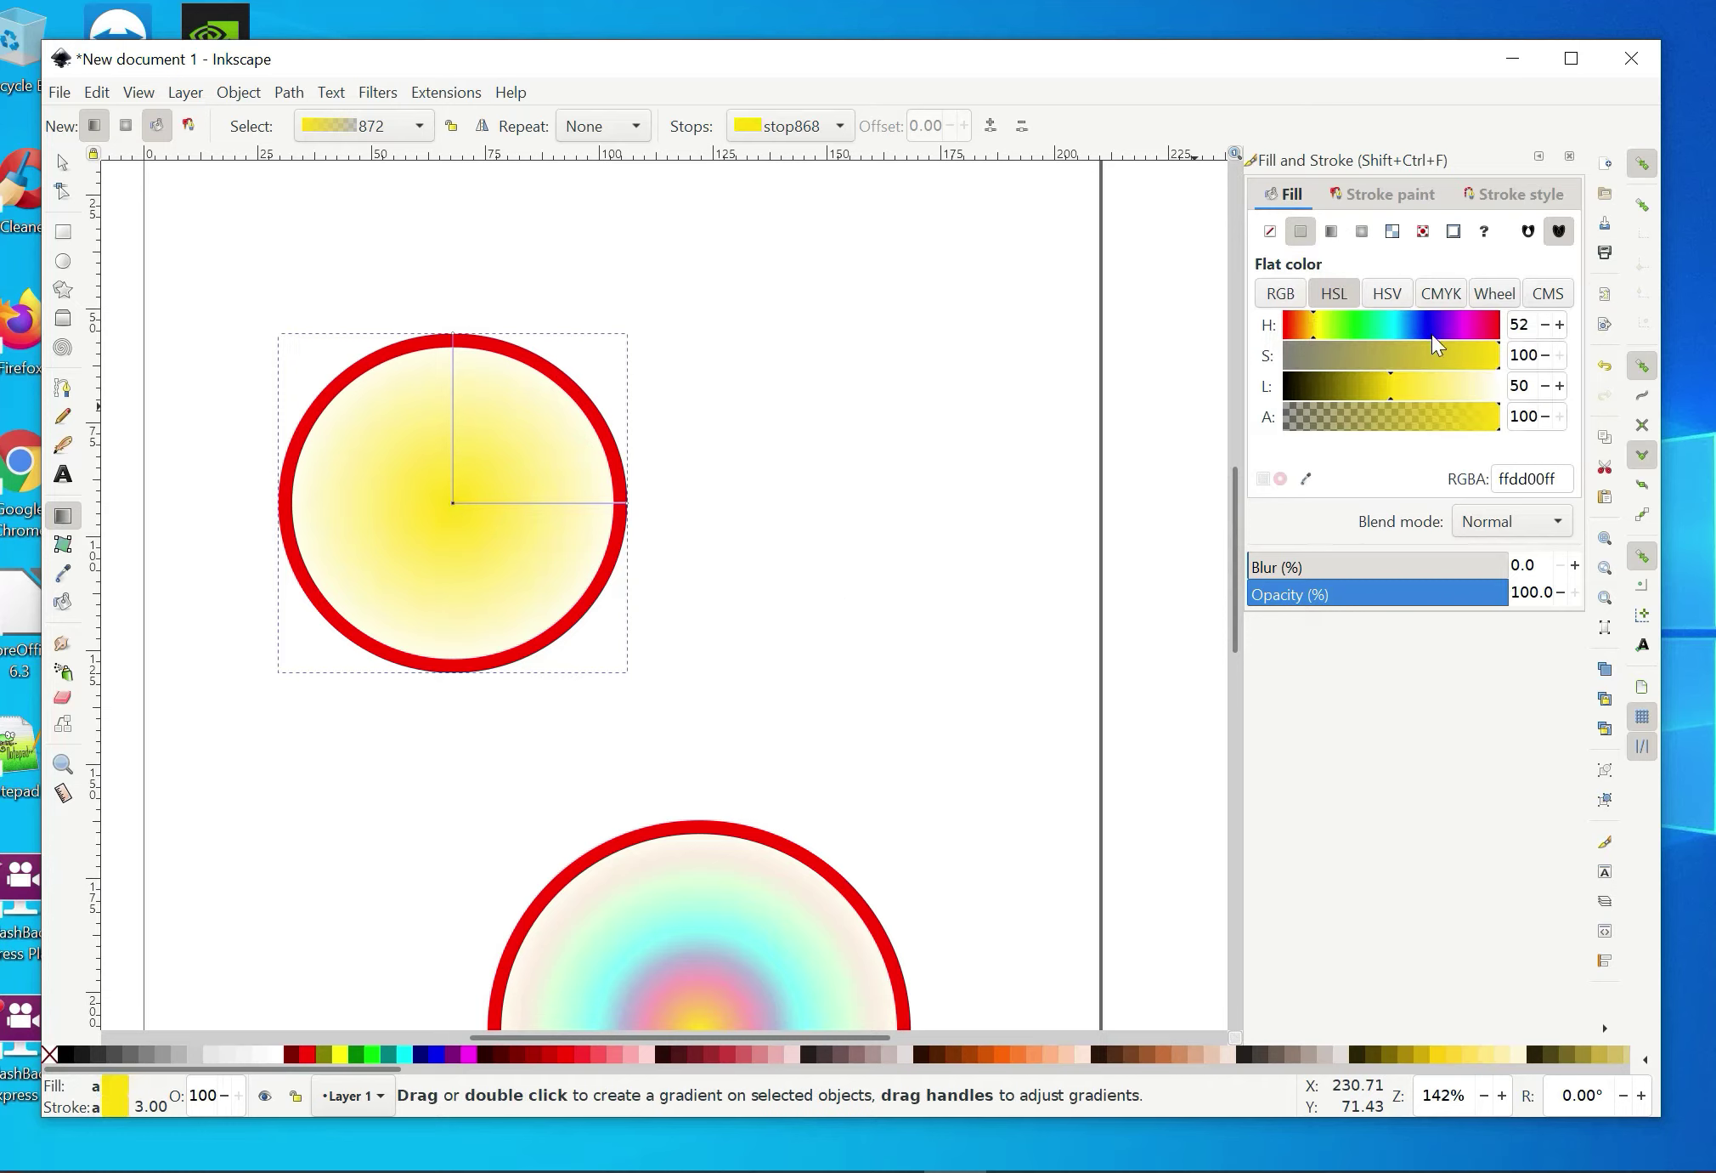
pyautogui.click(1294, 333)
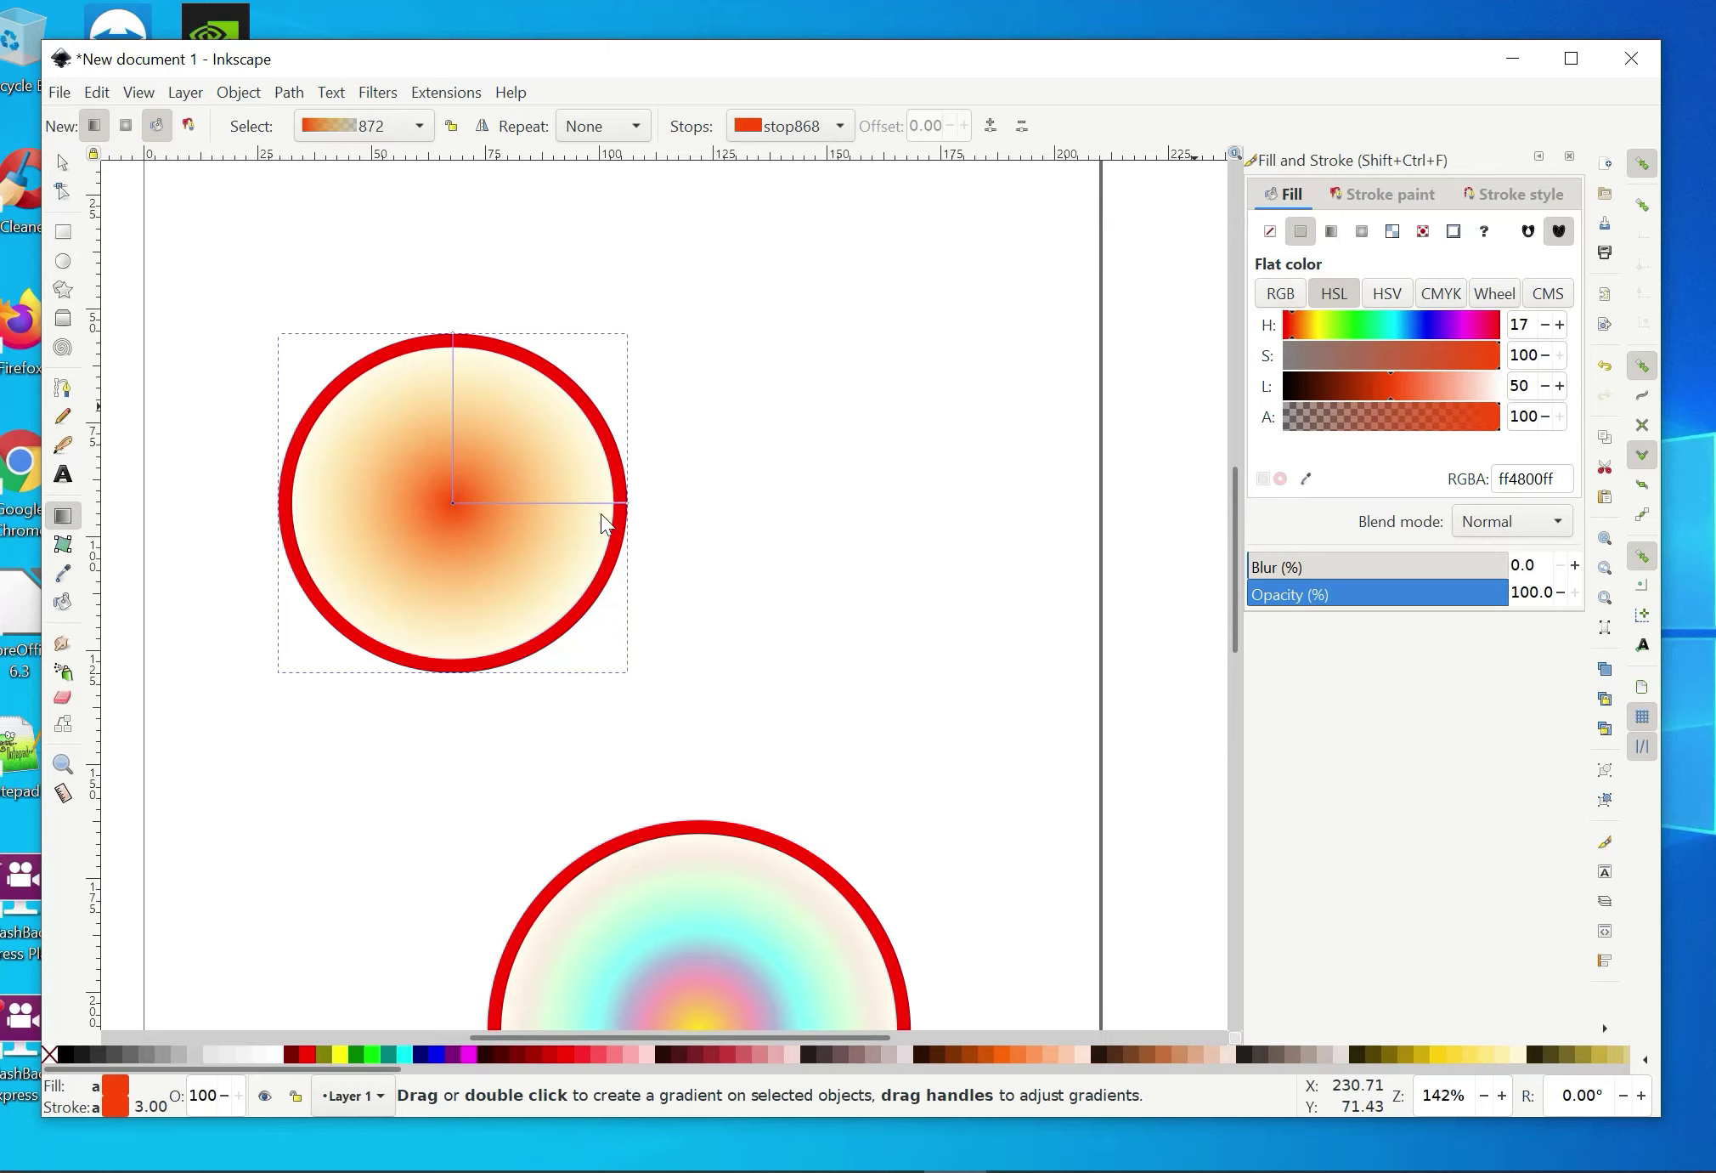
pyautogui.click(453, 334)
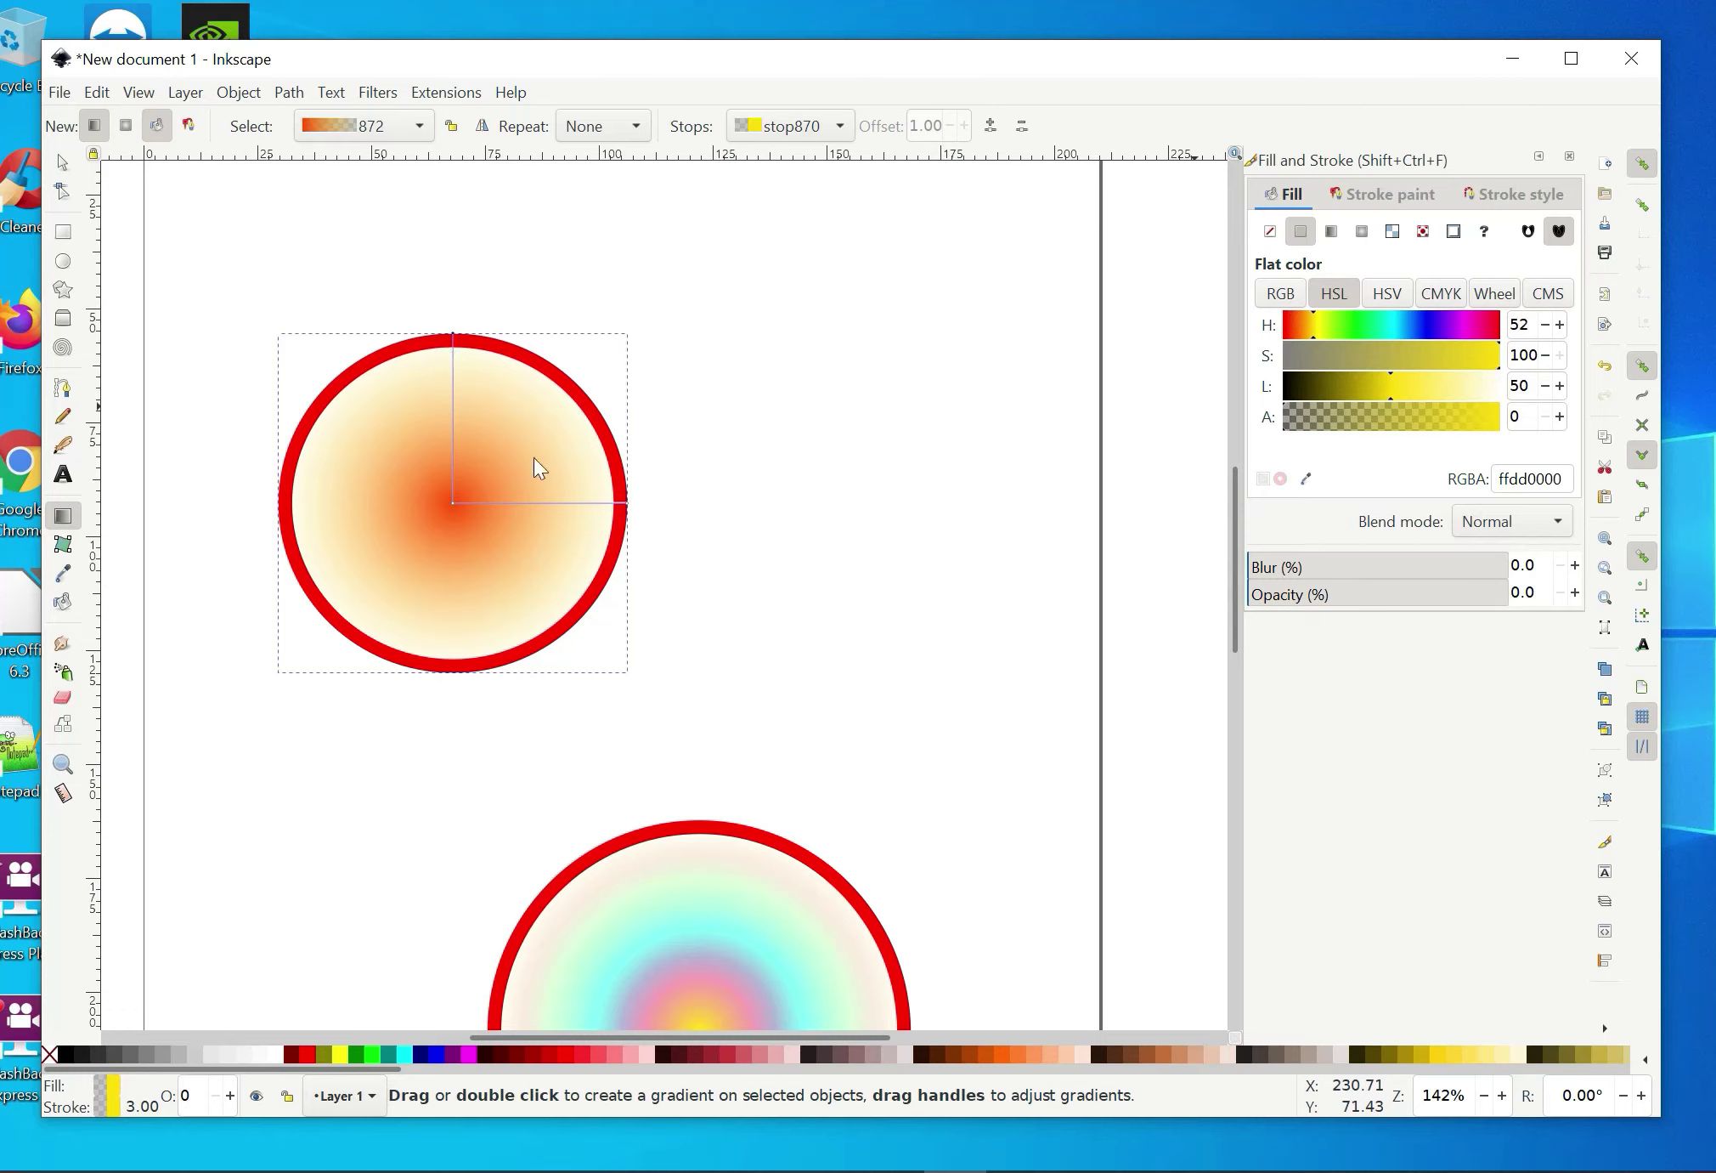
pyautogui.click(1361, 326)
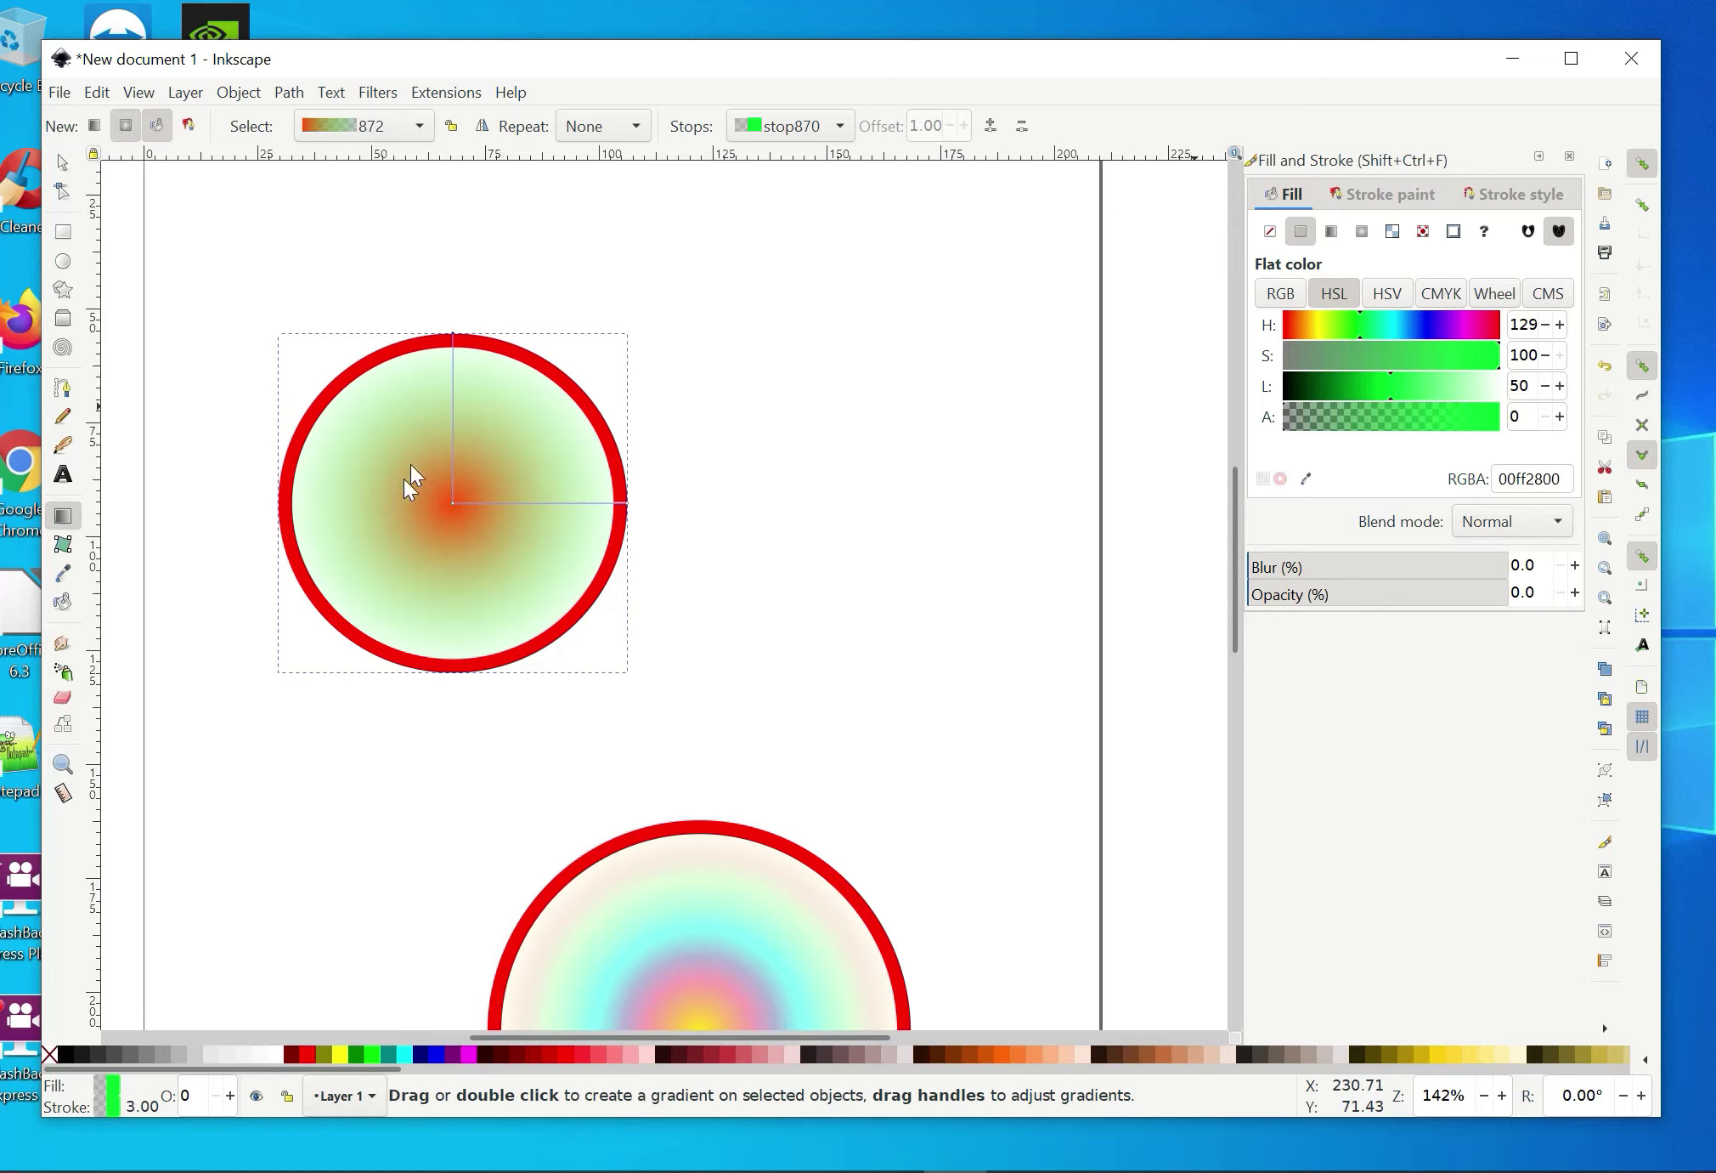
# - Redraw the upper circle's radial gradient with its centre near the circle's upper edge, and set the outer stop's hue to 56
pyautogui.moveTo(395, 418)
pyautogui.mouseDown()
pyautogui.moveTo(392, 563)
pyautogui.moveTo(507, 564)
pyautogui.moveTo(510, 479)
pyautogui.moveTo(422, 543)
pyautogui.moveTo(444, 651)
pyautogui.moveTo(529, 605)
pyautogui.moveTo(697, 620)
pyautogui.moveTo(713, 456)
pyautogui.moveTo(480, 625)
pyautogui.moveTo(426, 634)
pyautogui.mouseUp()
pyautogui.moveTo(394, 415); pyautogui.dragTo(480, 413)
pyautogui.click(481, 414)
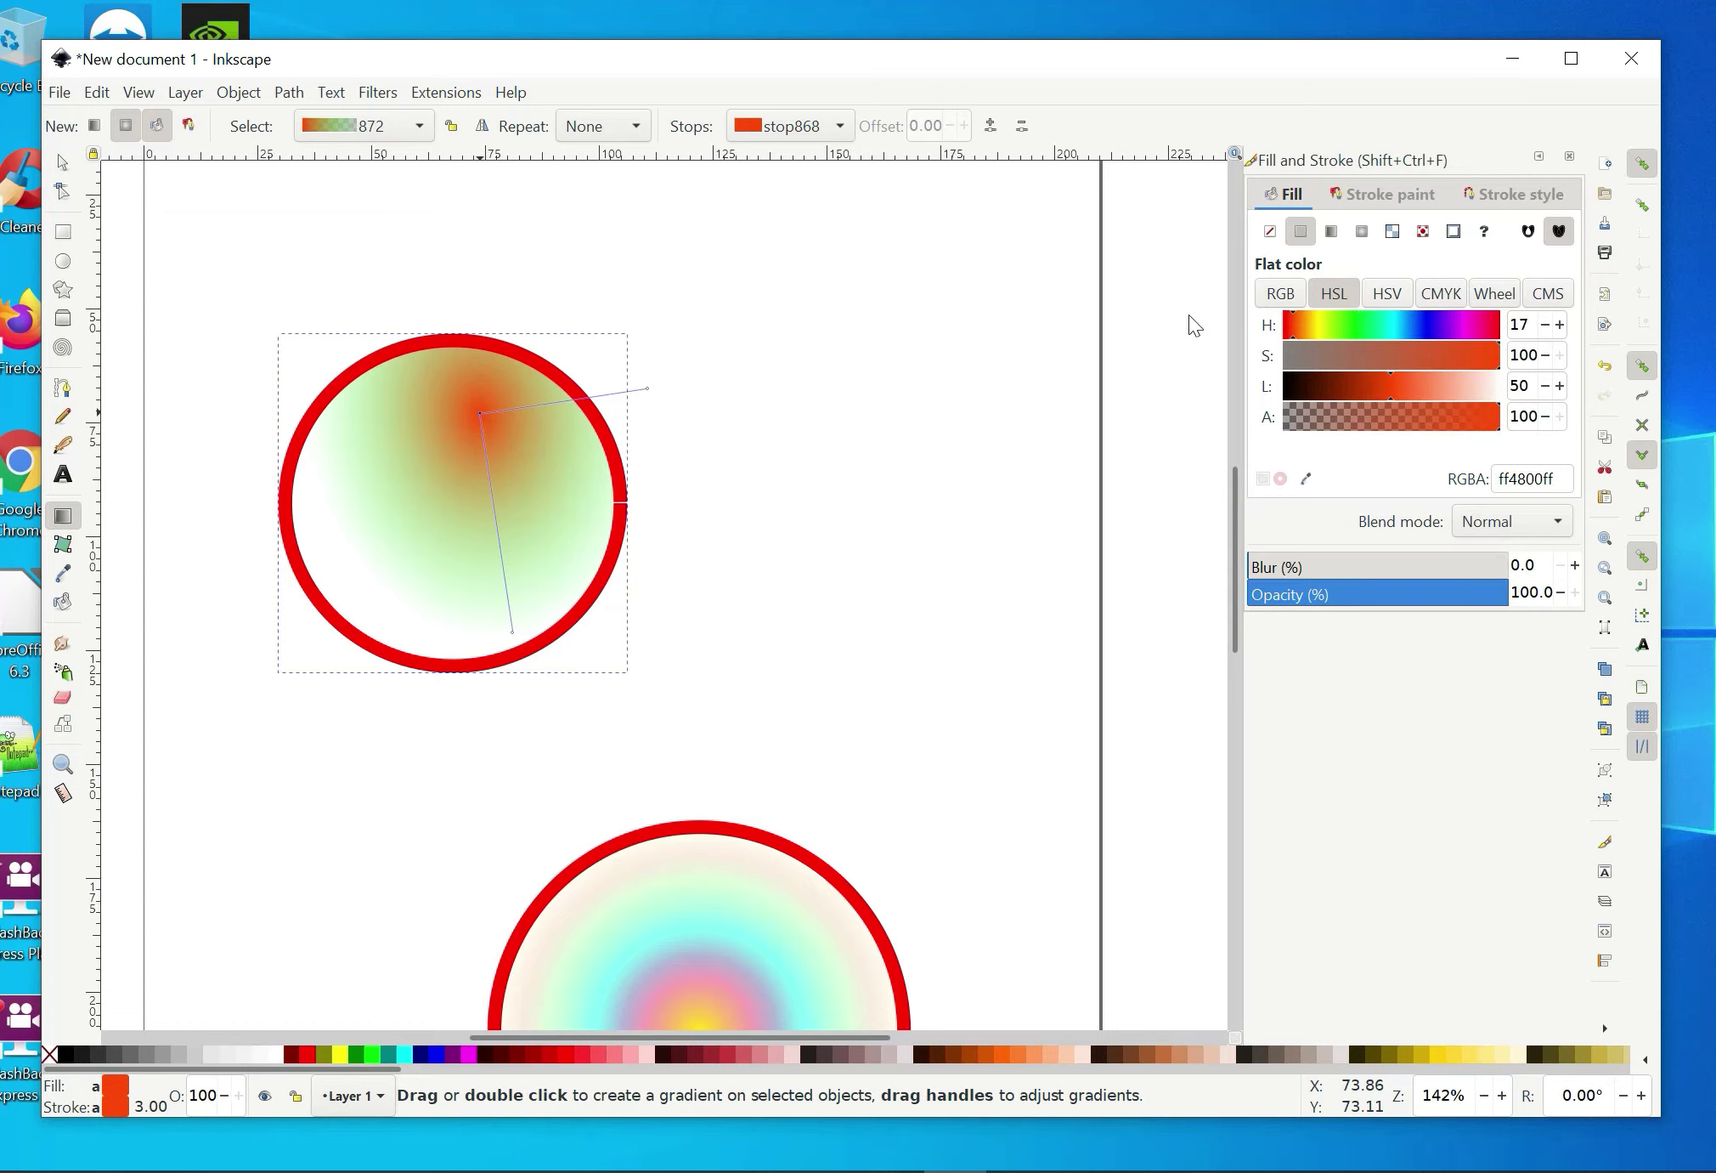
pyautogui.click(512, 636)
pyautogui.click(1317, 325)
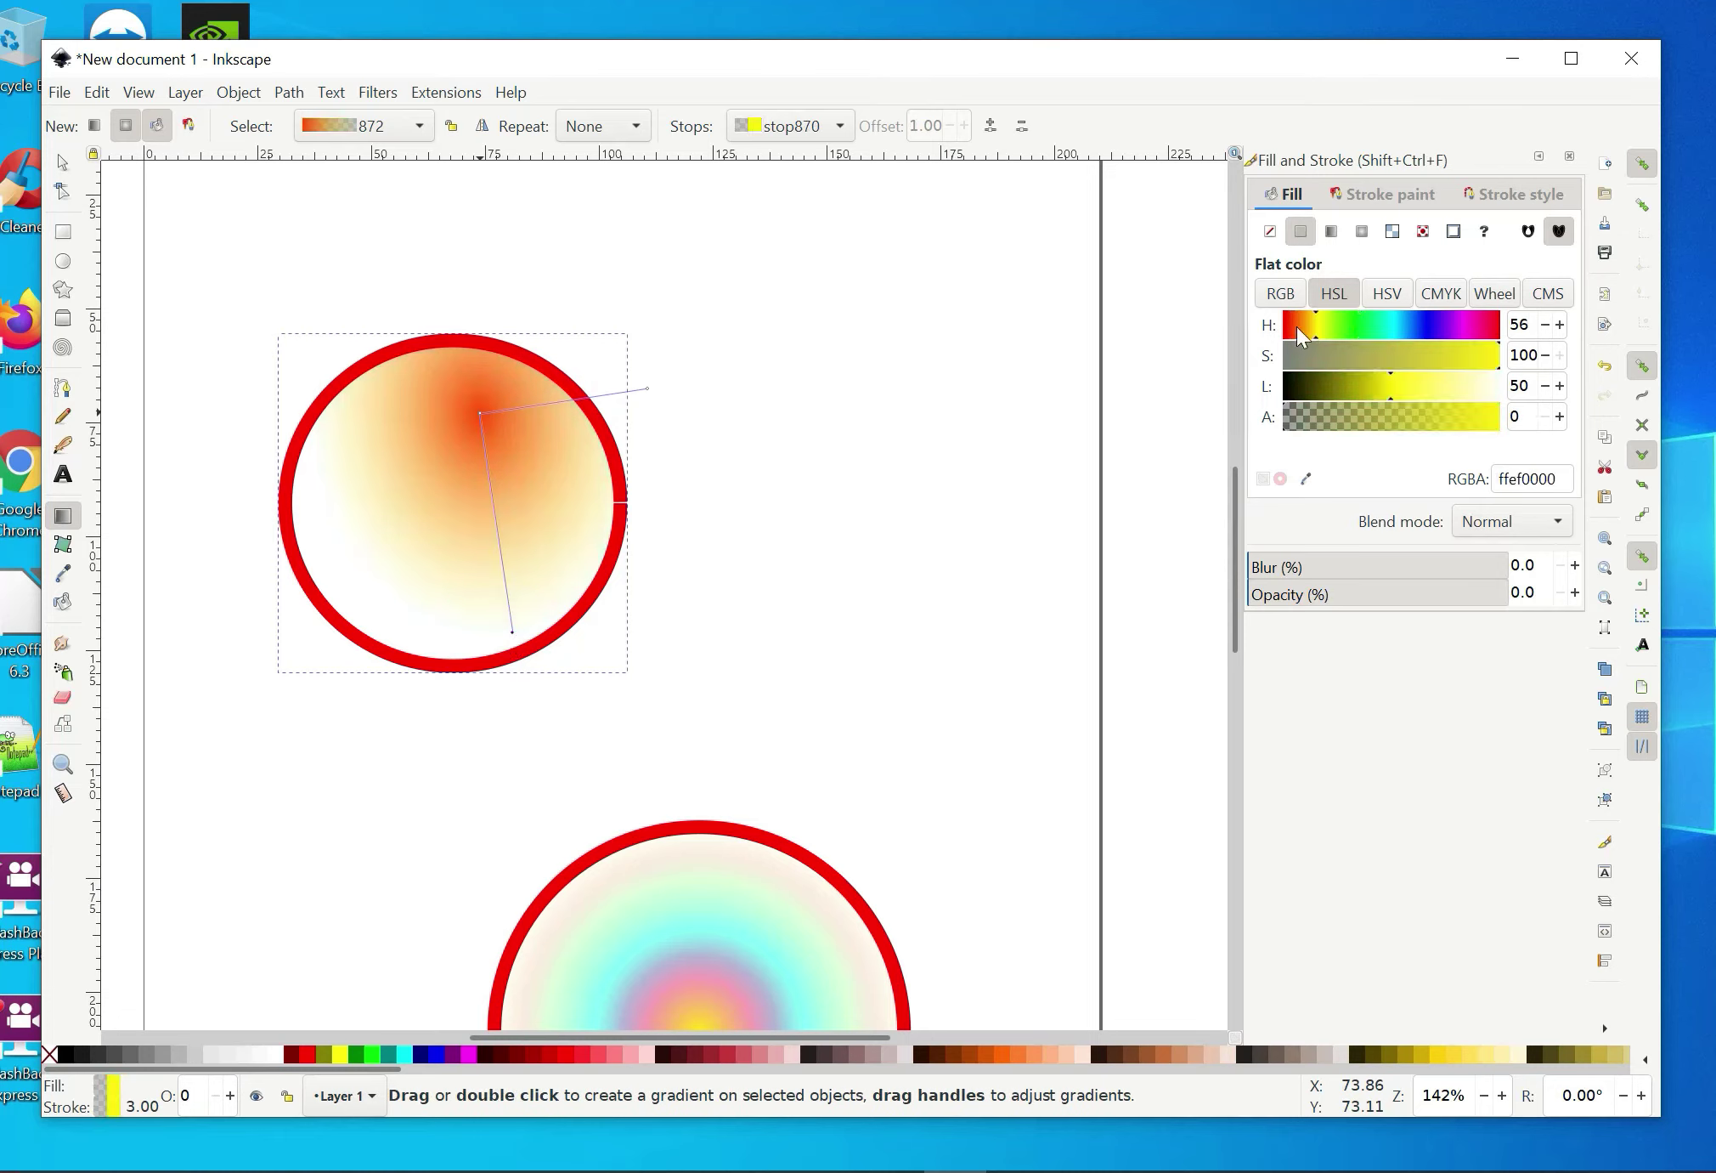
# - Set the upper circle's outer gradient stop to hue 70, and give its stroke a linear gradient followed by a radial gradient
pyautogui.click(1327, 324)
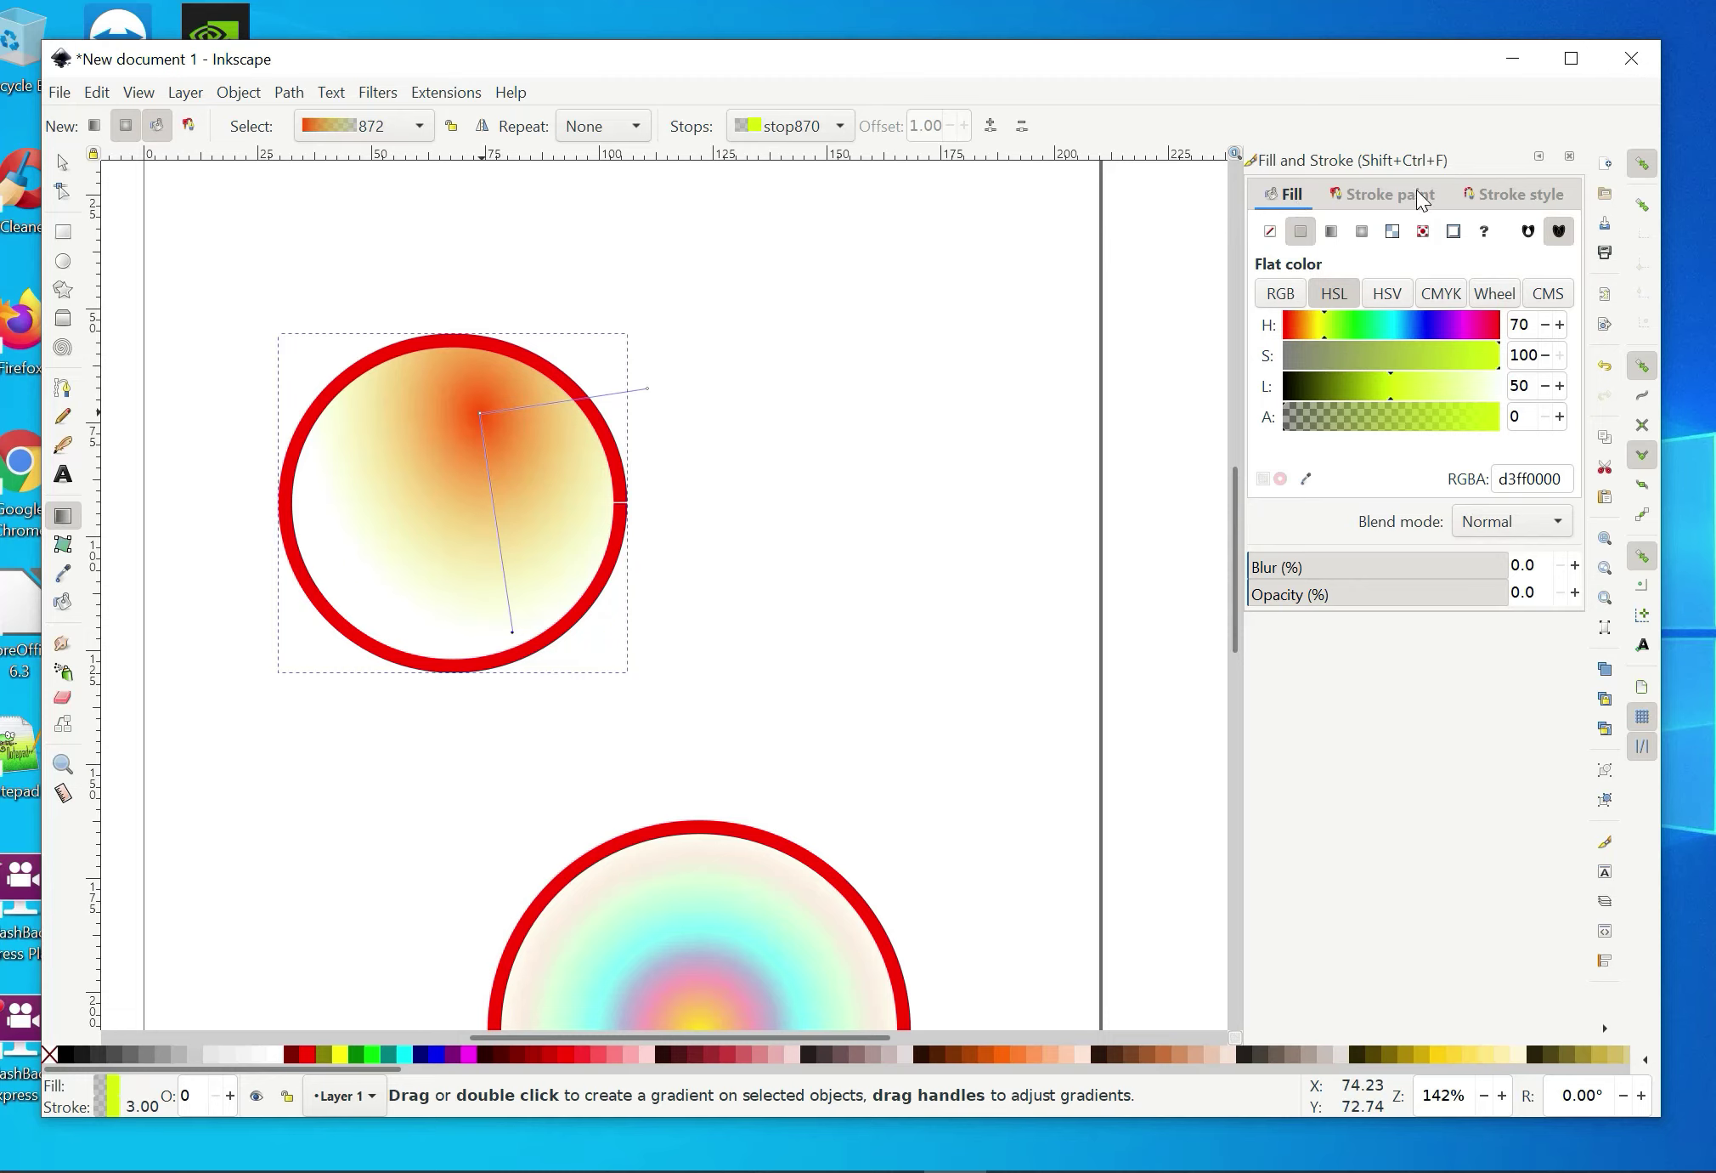
pyautogui.click(1373, 195)
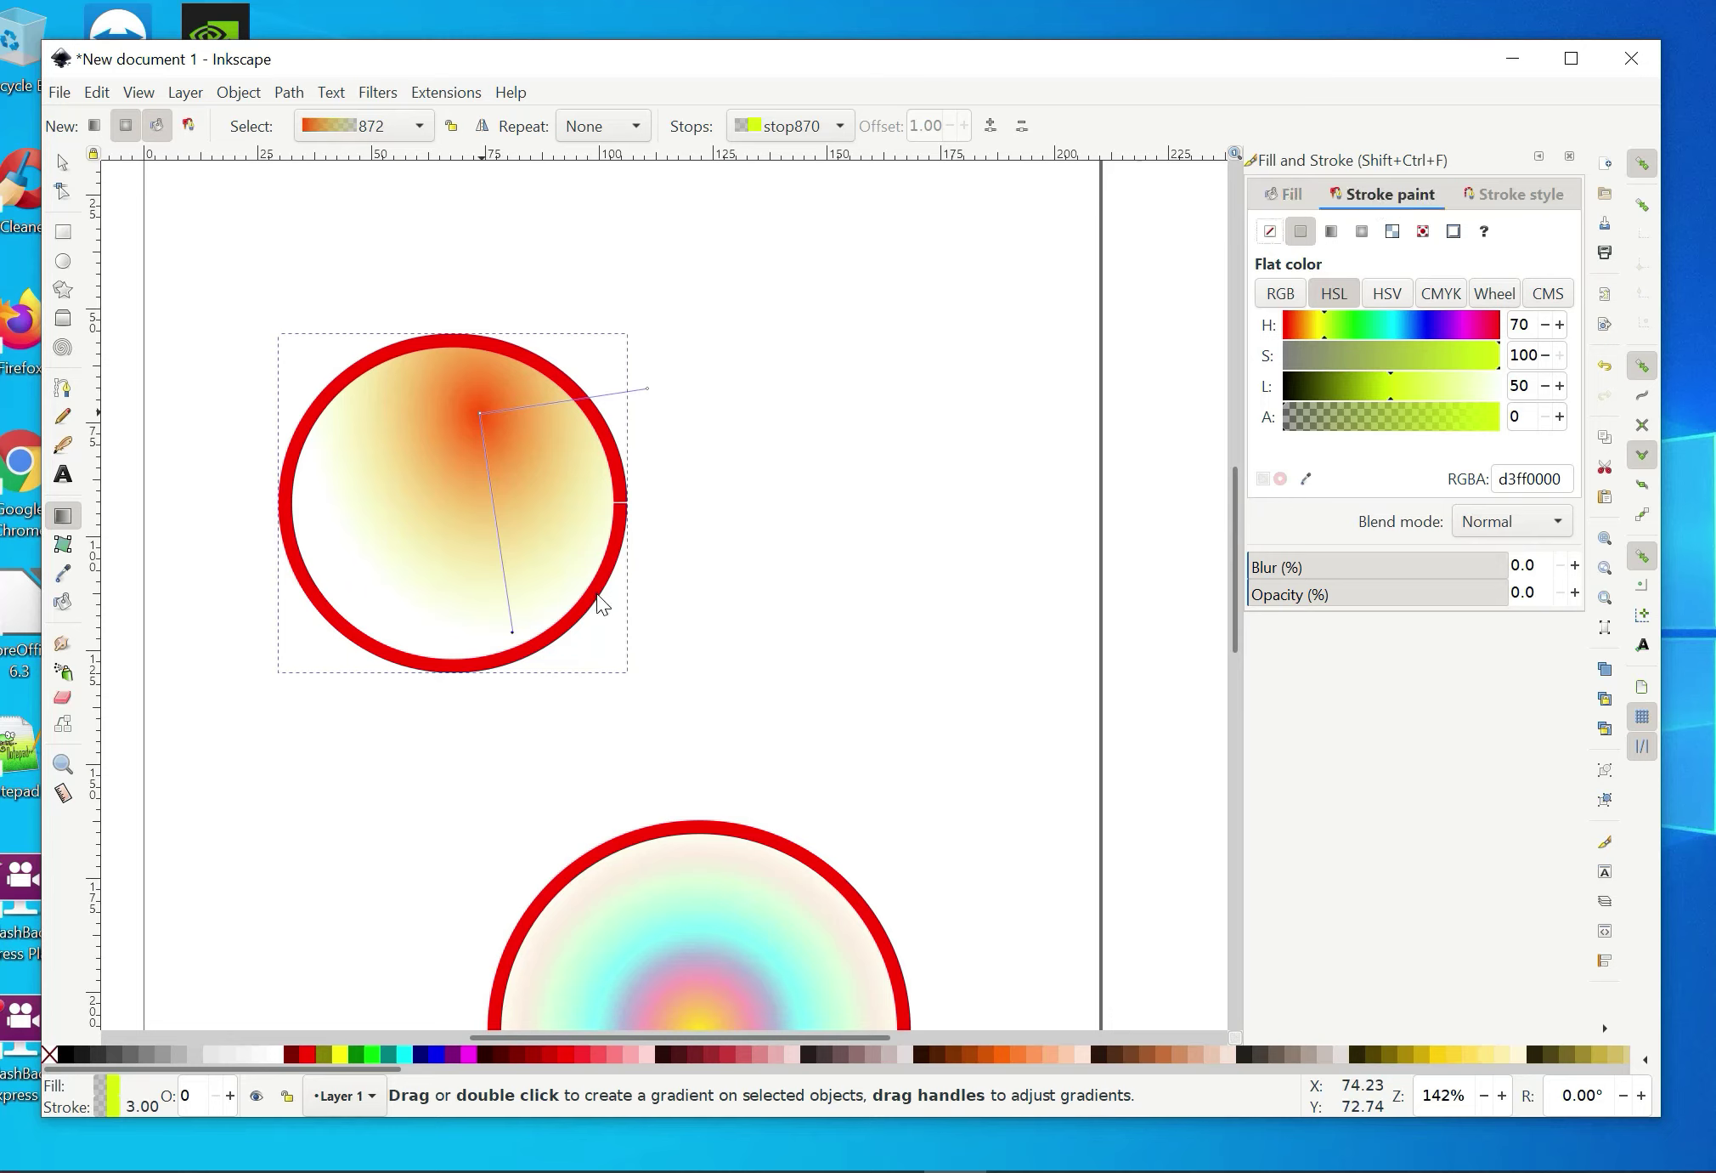
pyautogui.click(1331, 233)
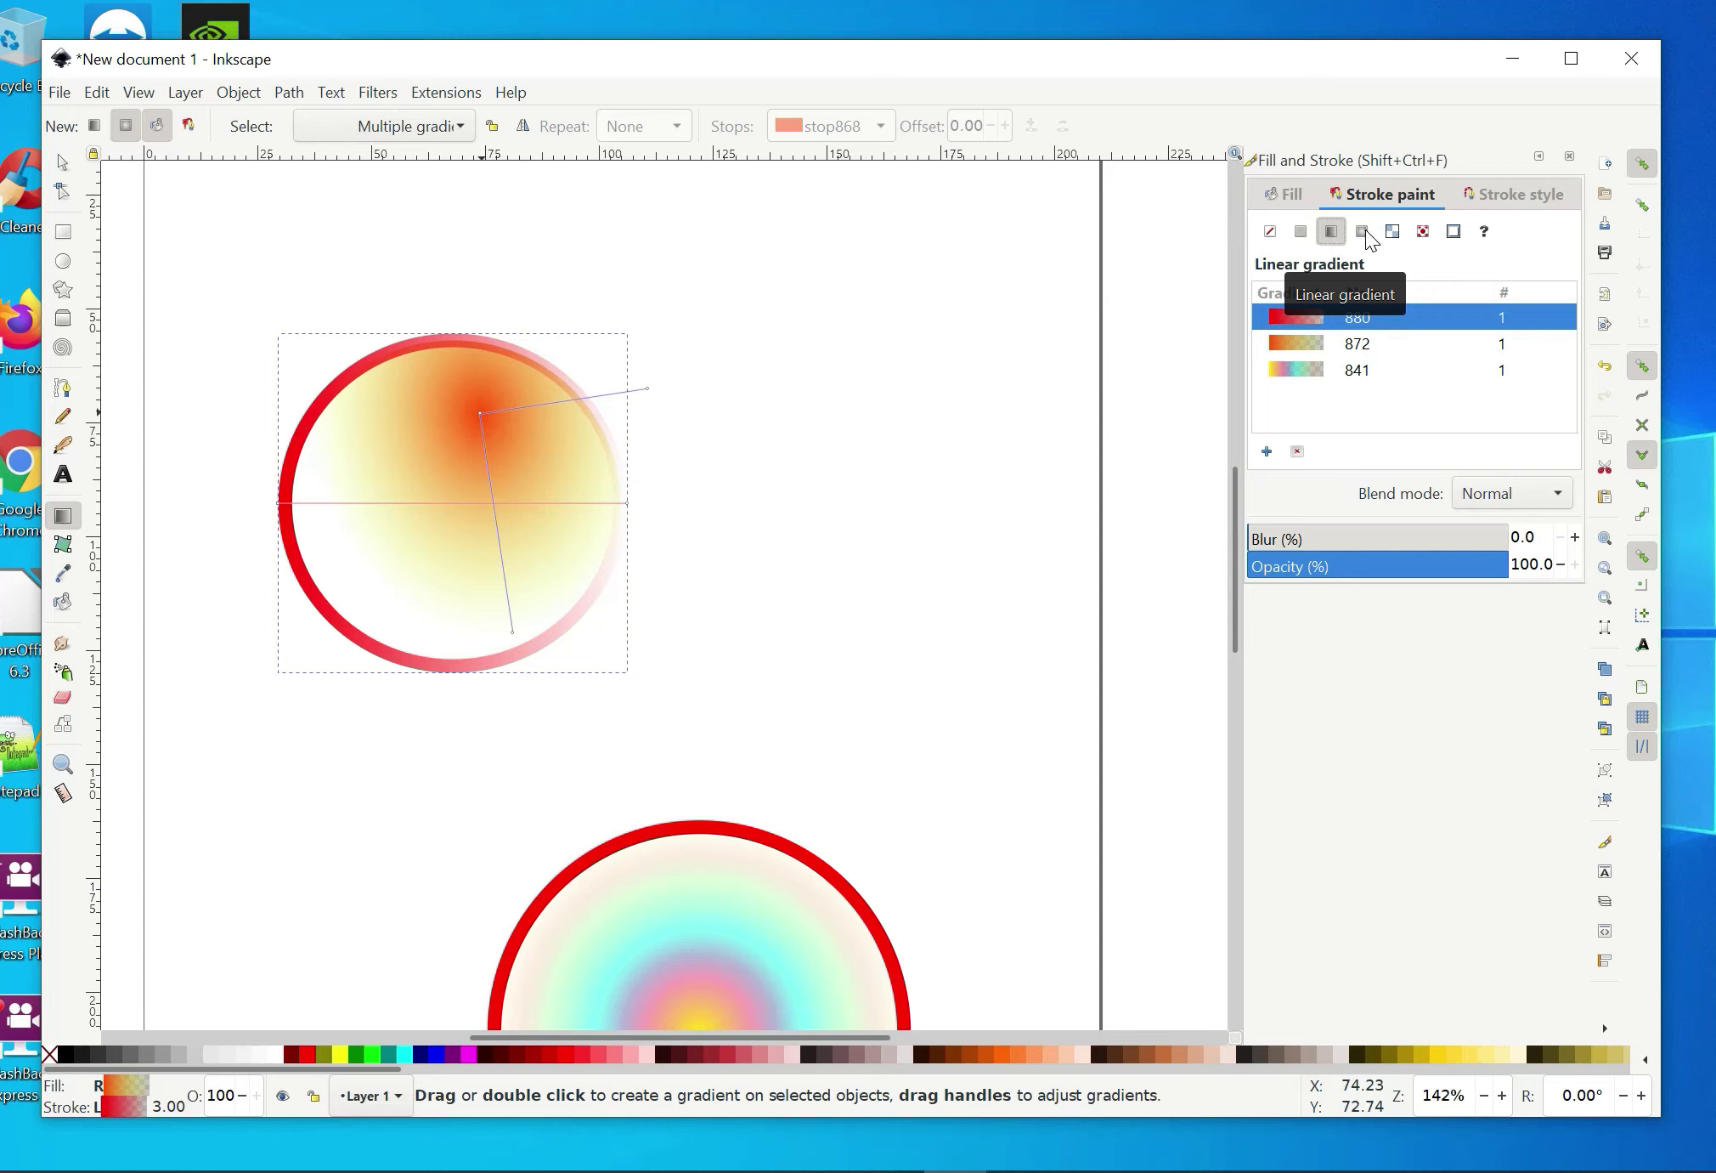
pyautogui.click(1366, 229)
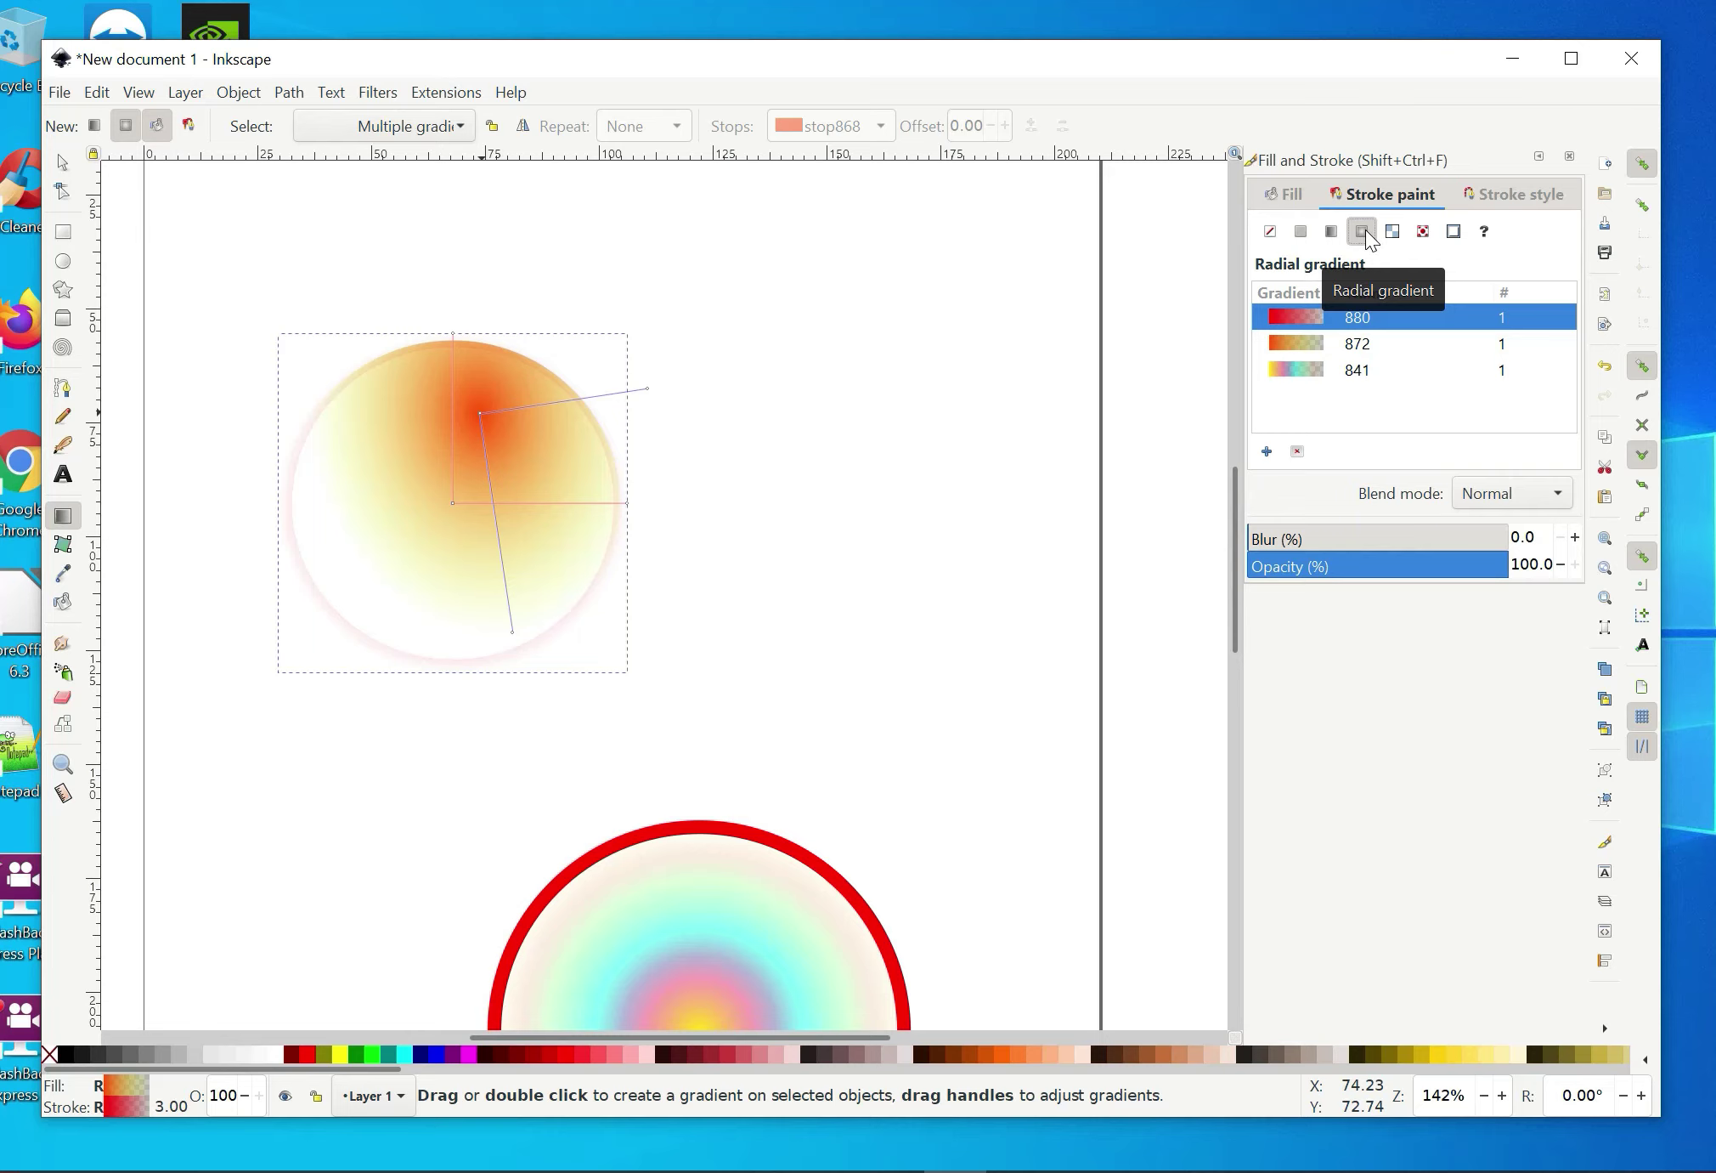
# - Set new gradients to apply to the stroke and draw a radial gradient on the lower circle's stroke from its upper edge
pyautogui.click(189, 129)
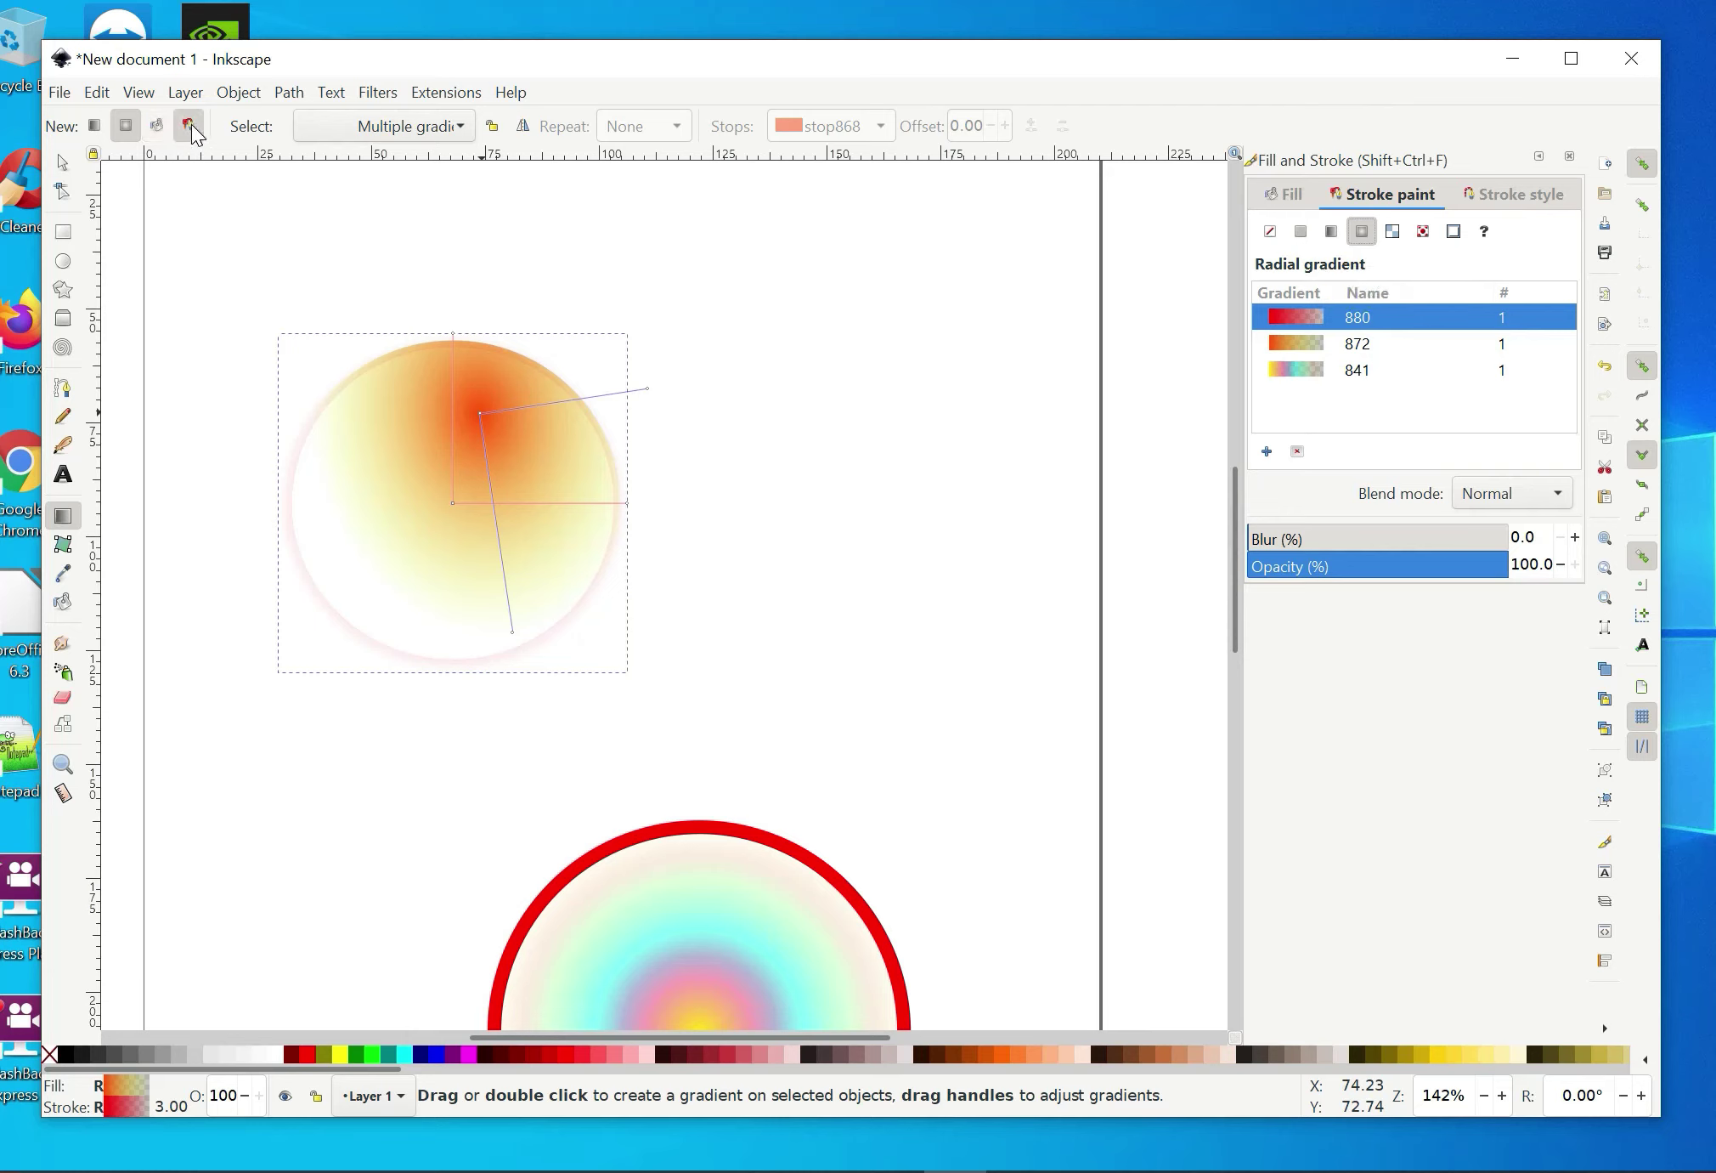
pyautogui.click(621, 853)
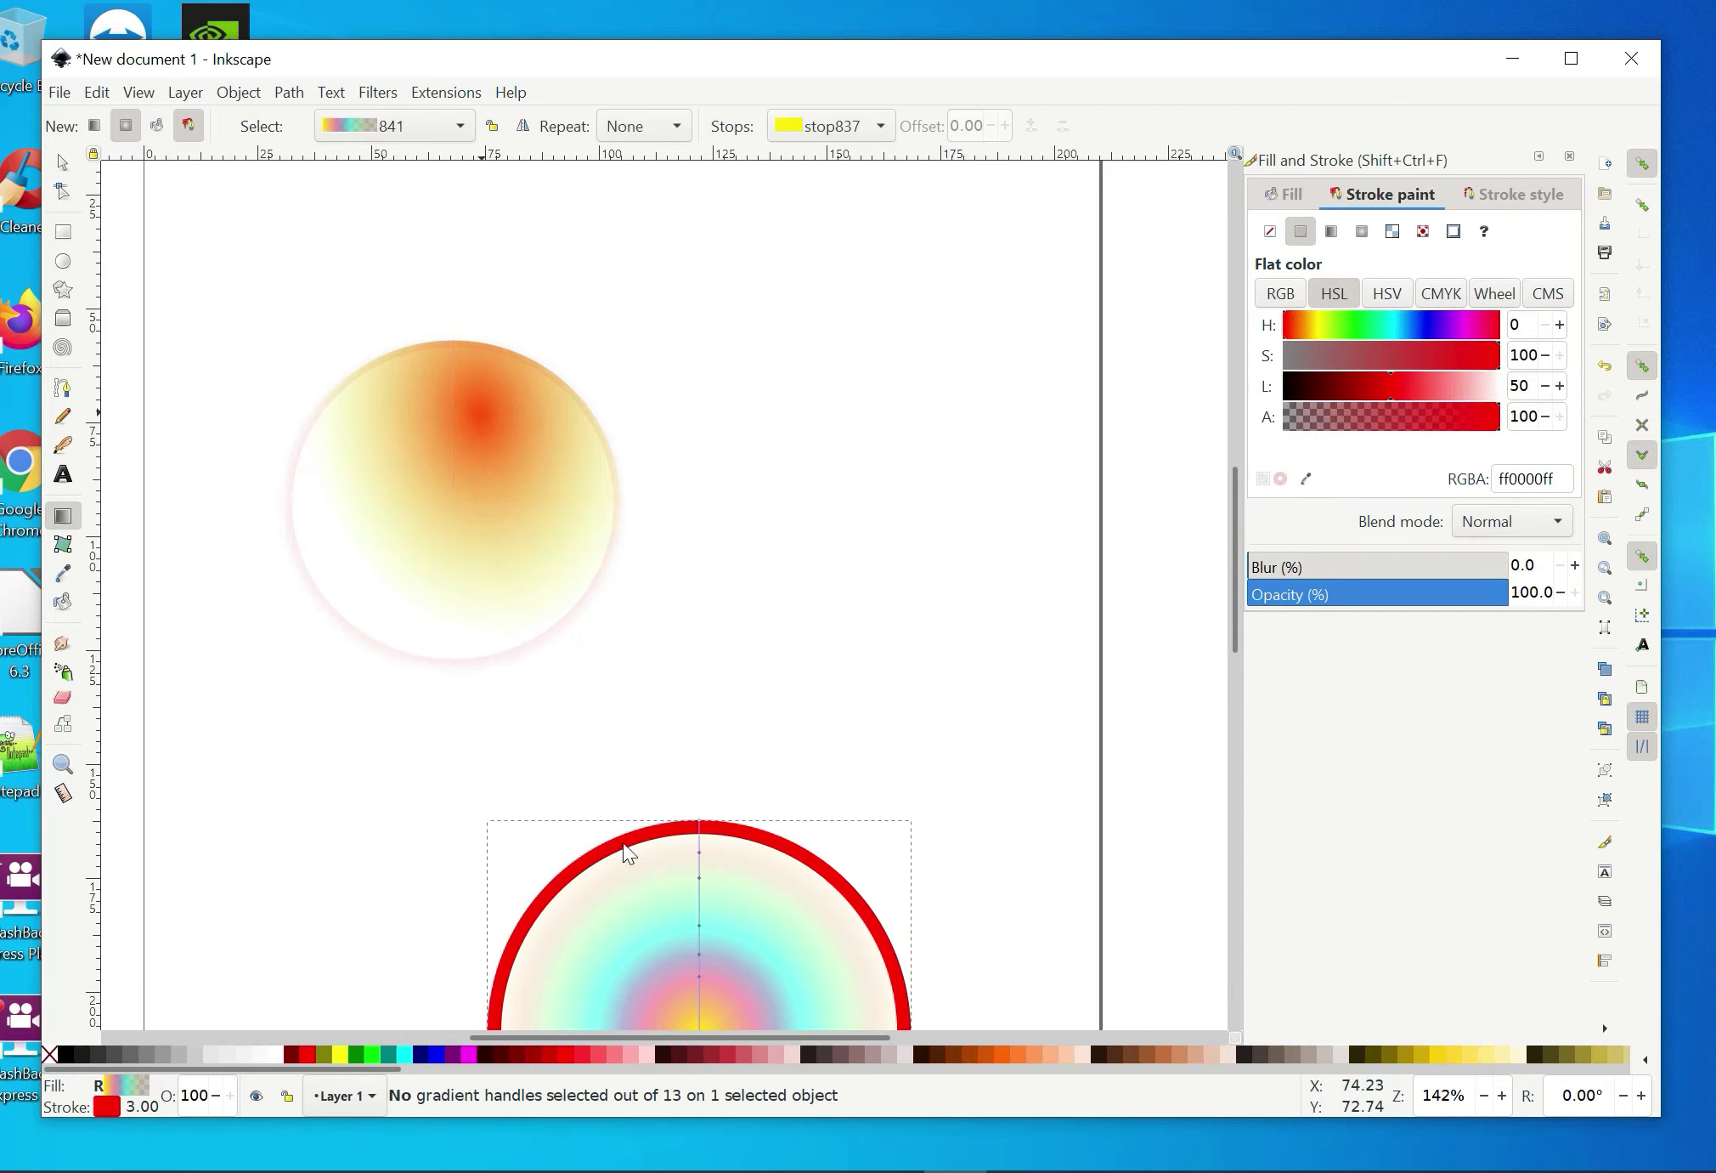
pyautogui.moveTo(700, 819); pyautogui.dragTo(689, 854)
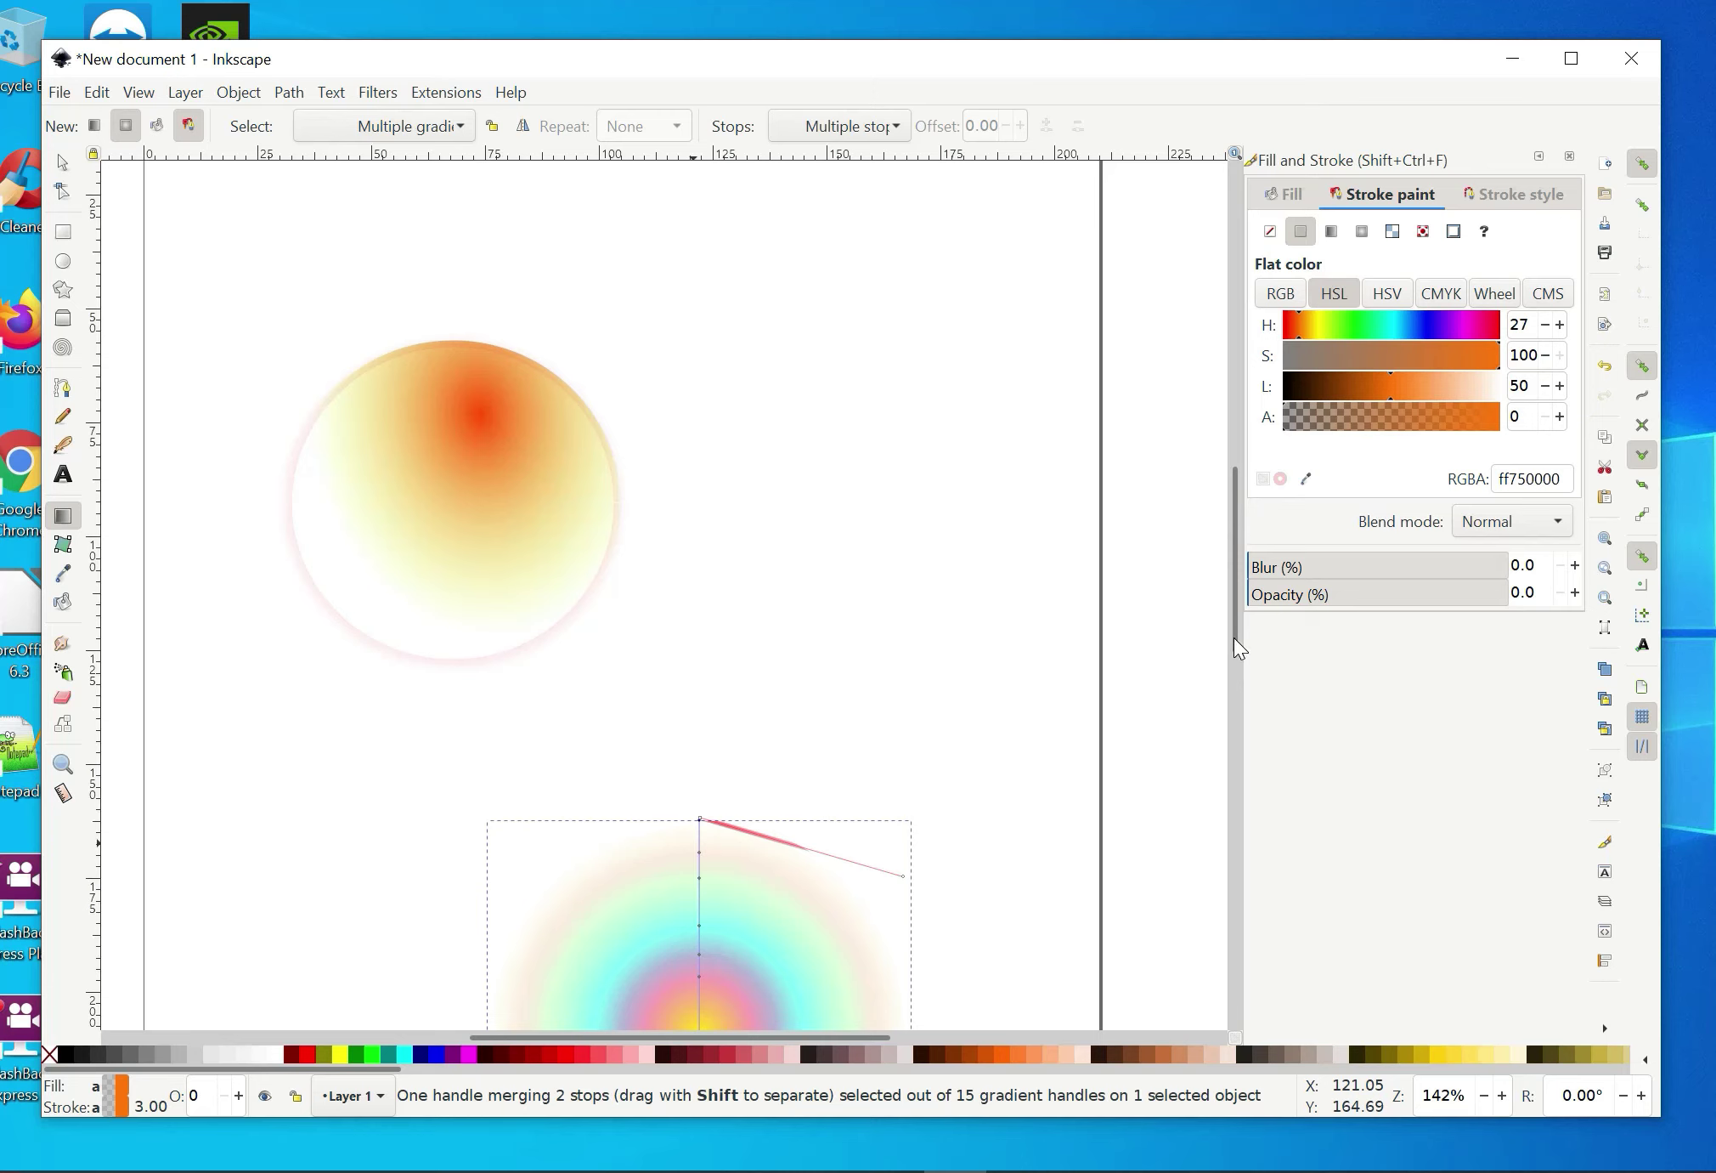
# - Redraw the lower circle's radial stroke gradient, ending with its centre just outside the circle's upper-right edge
pyautogui.moveTo(1233, 637); pyautogui.dragTo(1240, 749)
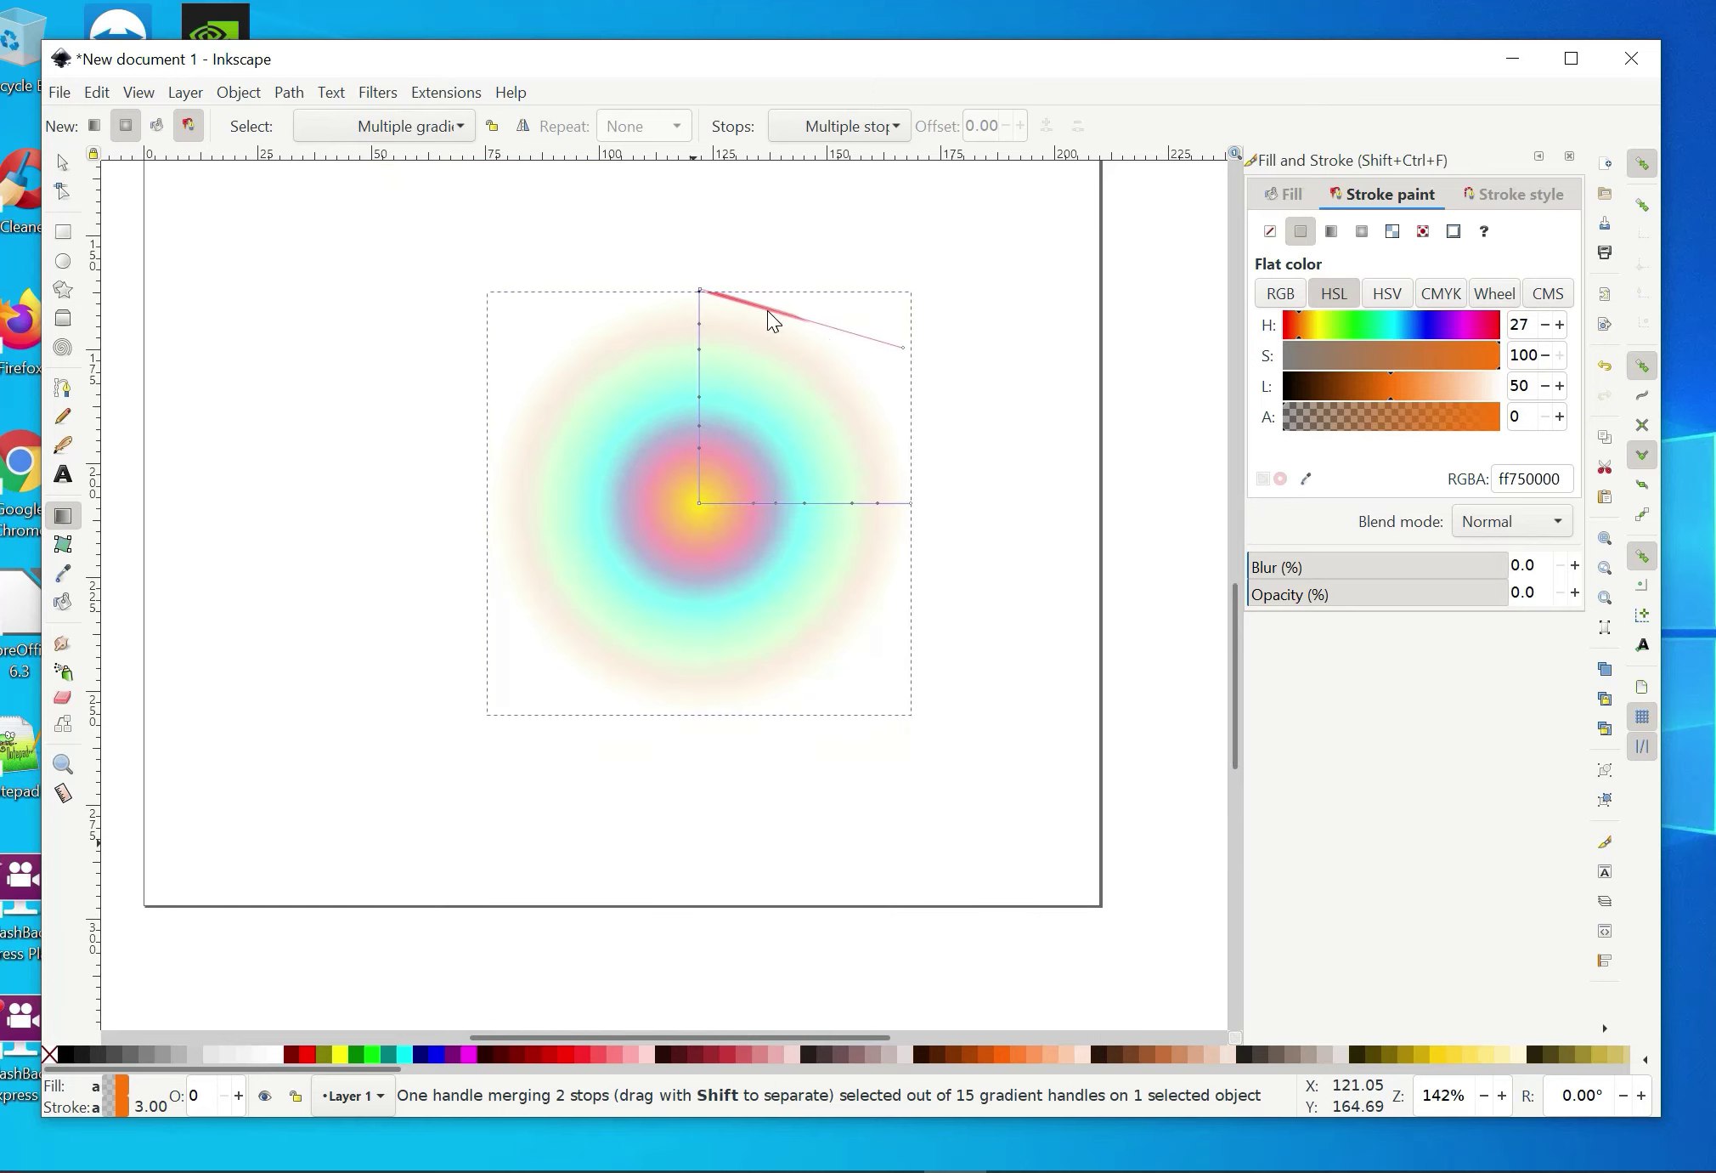
pyautogui.click(750, 348)
pyautogui.moveTo(749, 347)
pyautogui.mouseDown()
pyautogui.moveTo(540, 480)
pyautogui.moveTo(770, 607)
pyautogui.moveTo(587, 630)
pyautogui.moveTo(539, 616)
pyautogui.moveTo(795, 688)
pyautogui.moveTo(811, 665)
pyautogui.mouseUp()
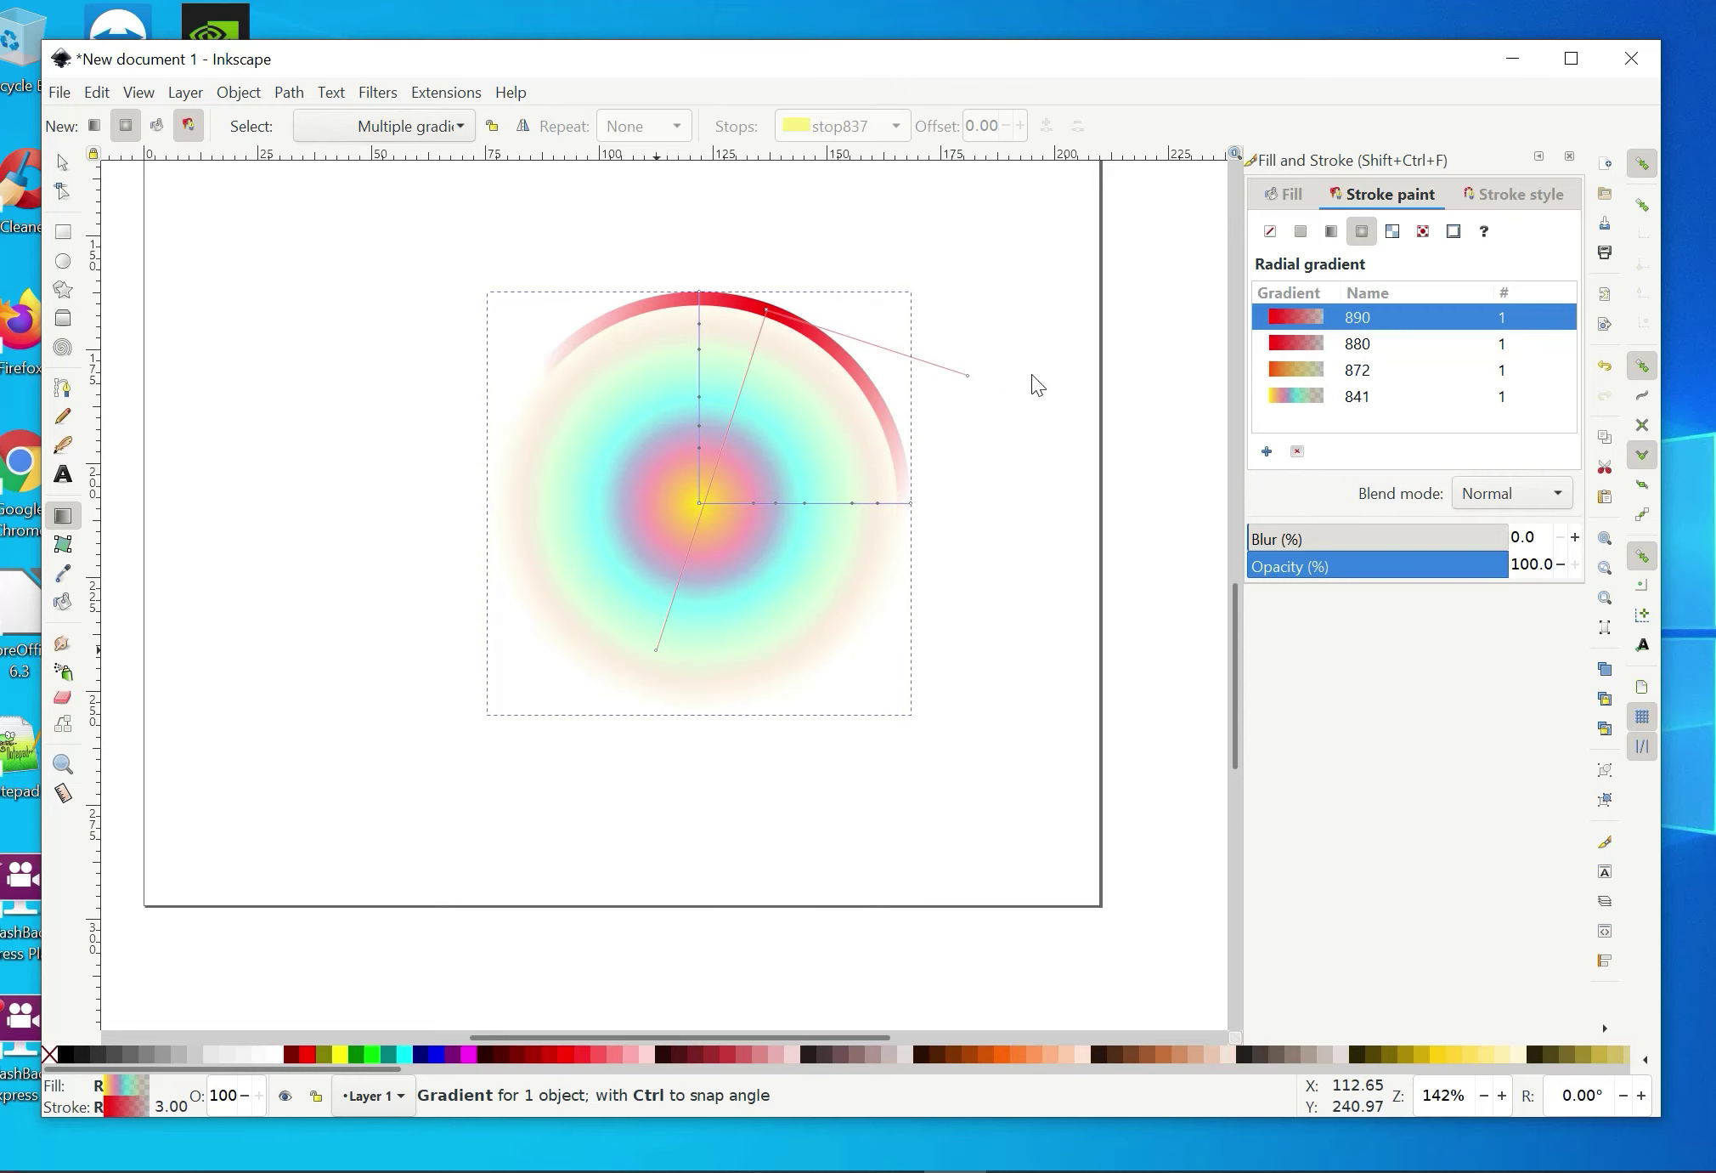
pyautogui.moveTo(963, 371)
pyautogui.mouseDown()
pyautogui.moveTo(873, 423)
pyautogui.moveTo(858, 471)
pyautogui.mouseUp()
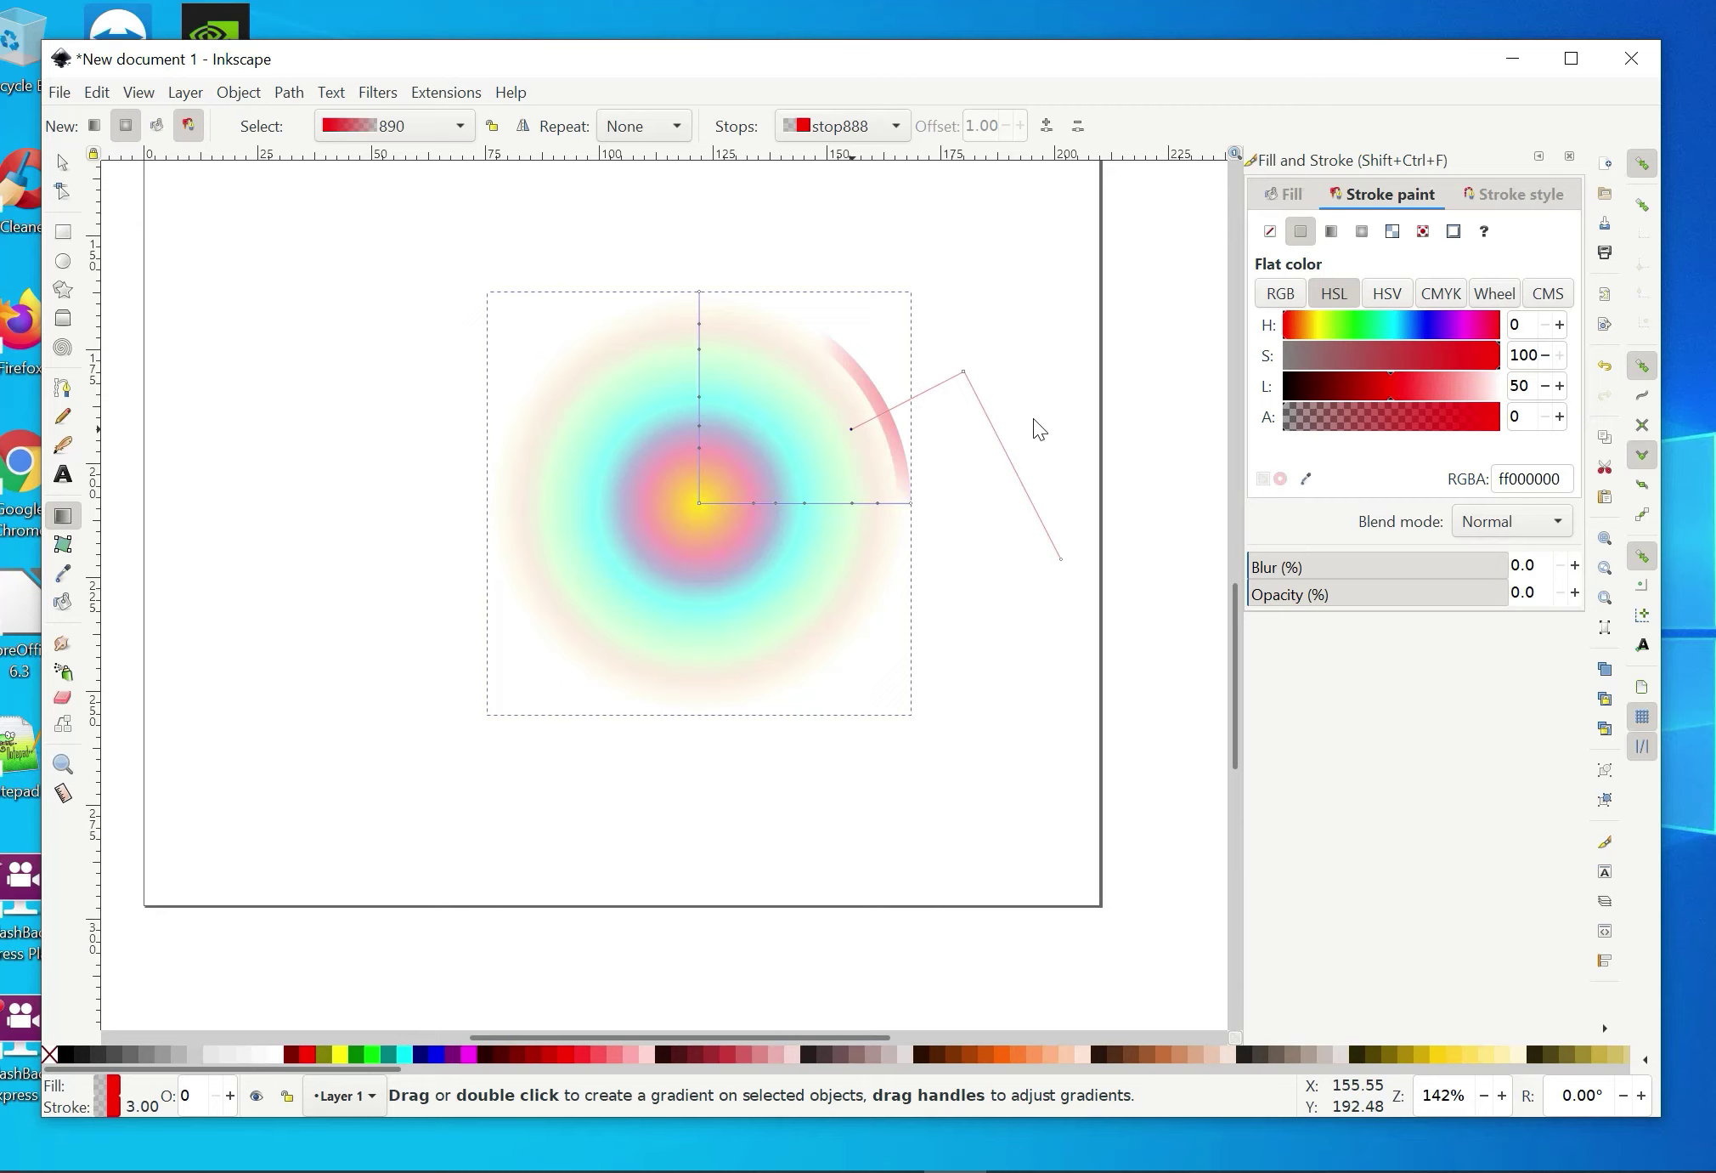
# - Reverse the upper circle's gradients, flip them back and reverse them again, and try a mesh gradient on its stroke
pyautogui.moveTo(1232, 658); pyautogui.dragTo(1220, 364)
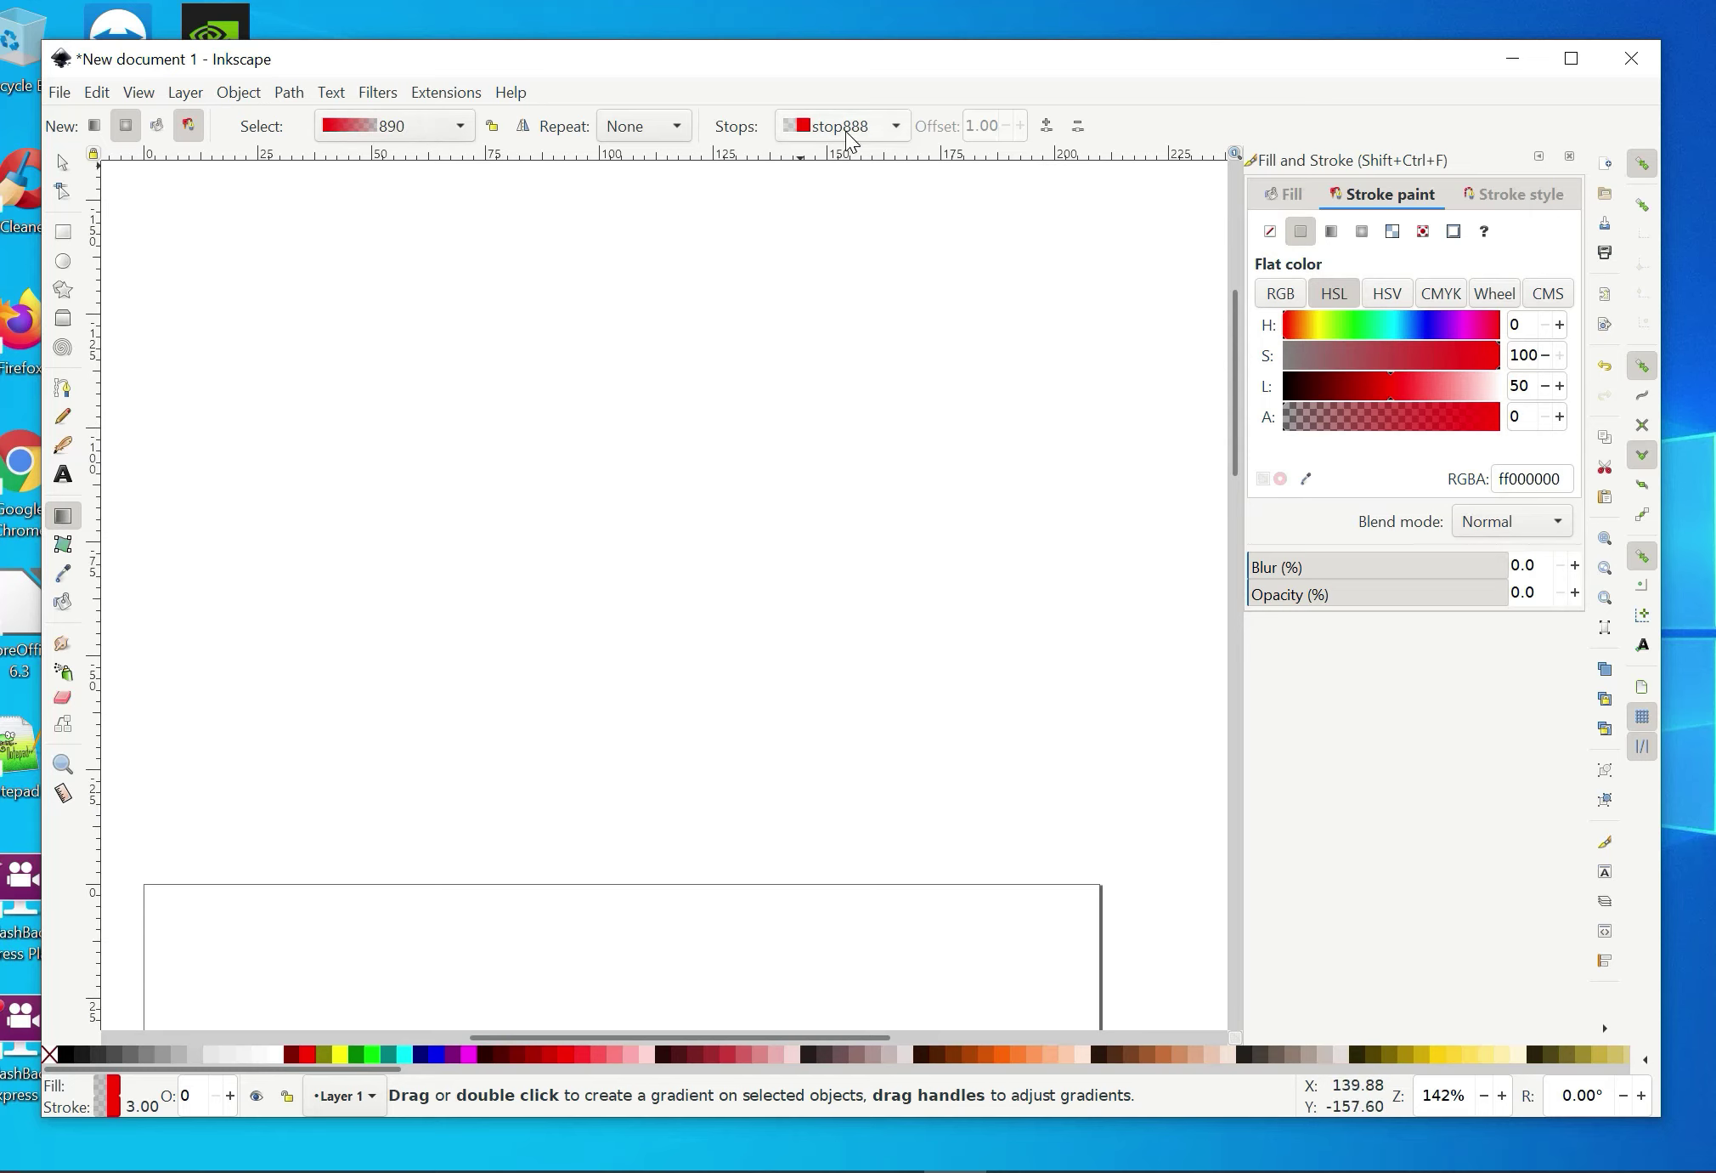
pyautogui.scroll(-1, 873, 429)
pyautogui.scroll(-18, 952, 802)
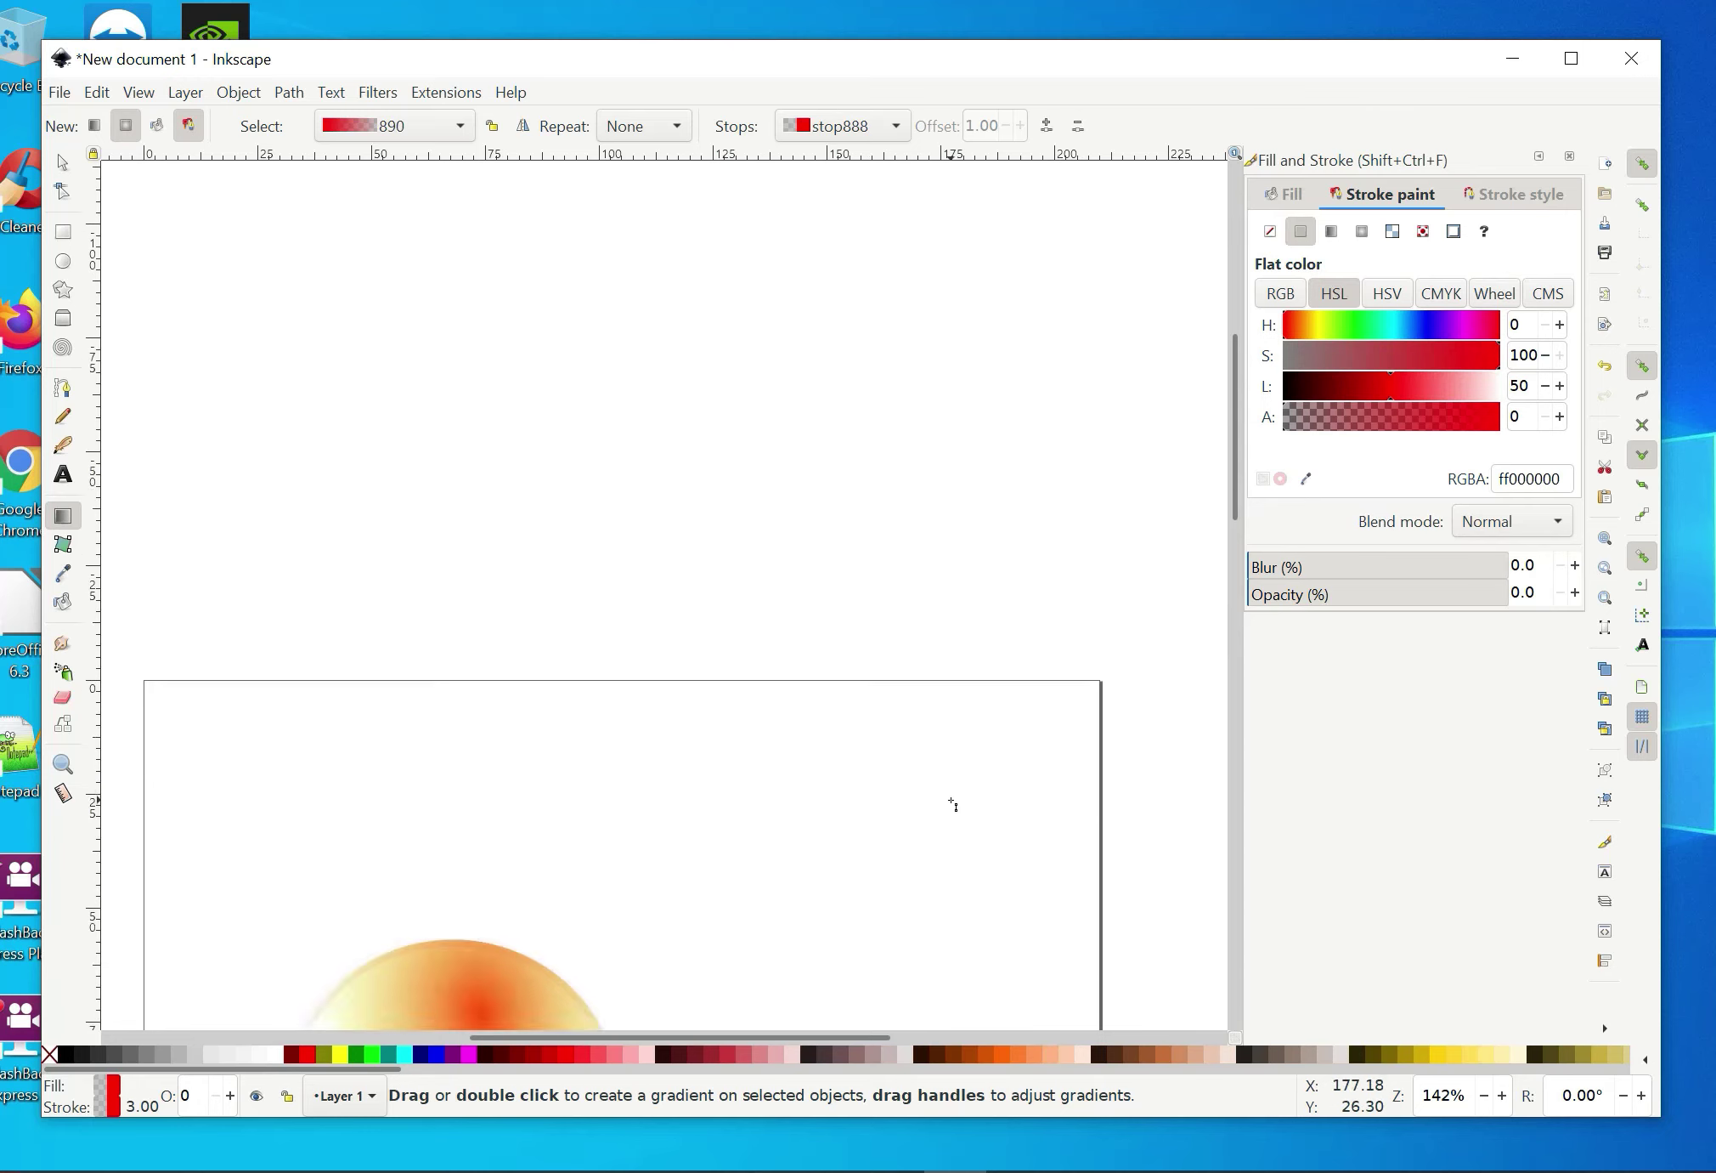
pyautogui.scroll(-1, 951, 801)
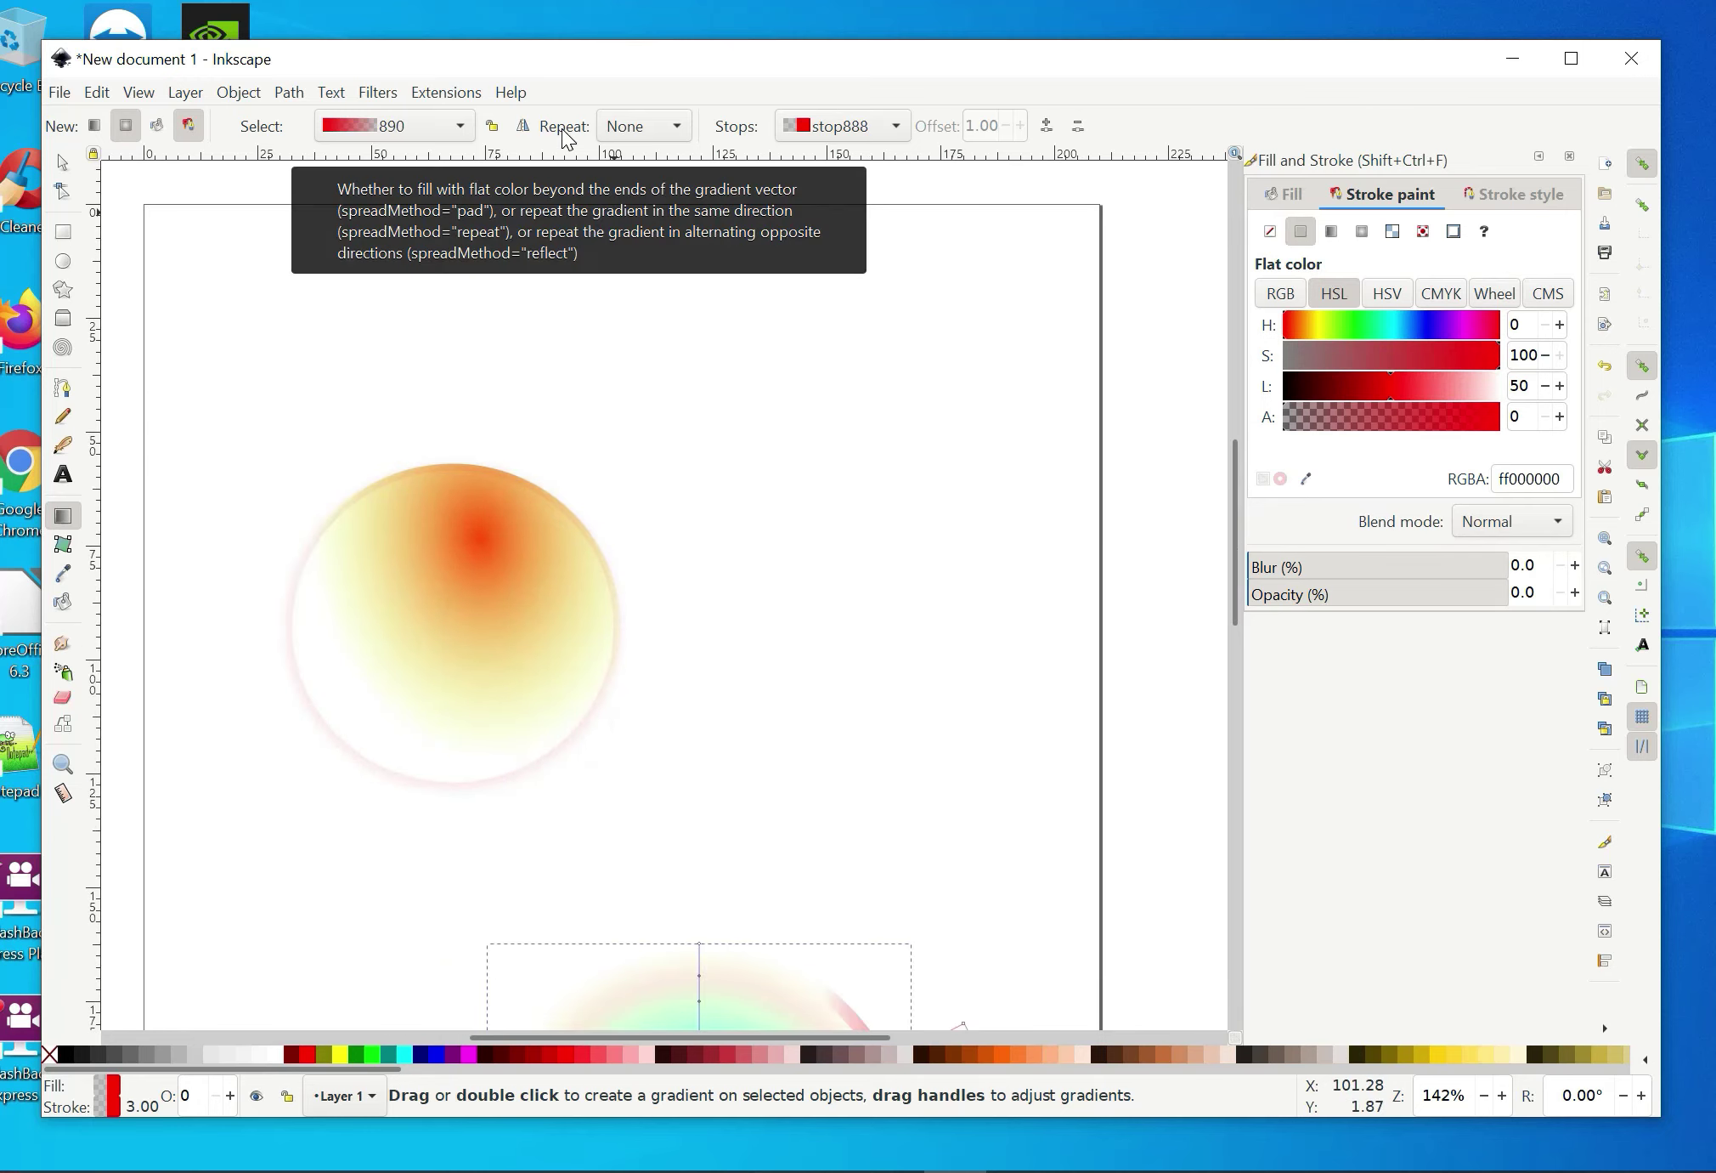
pyautogui.click(472, 702)
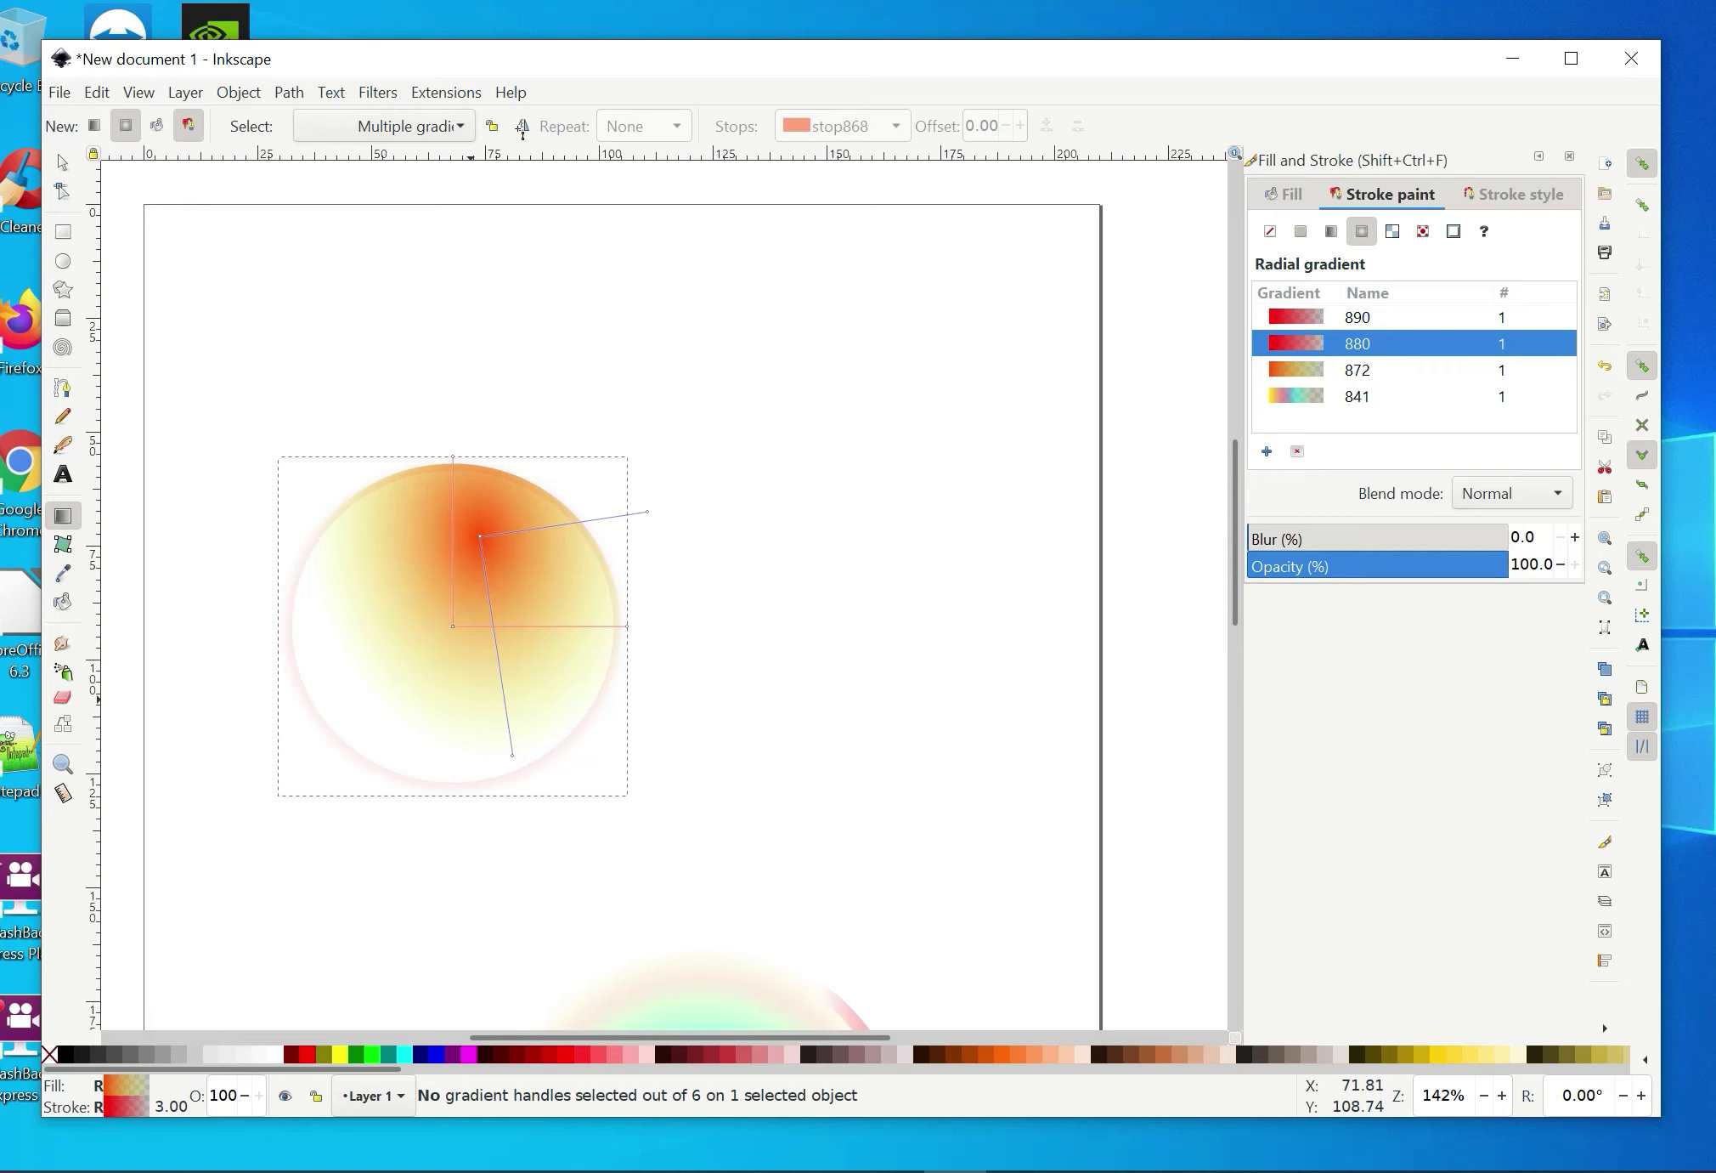
pyautogui.click(522, 128)
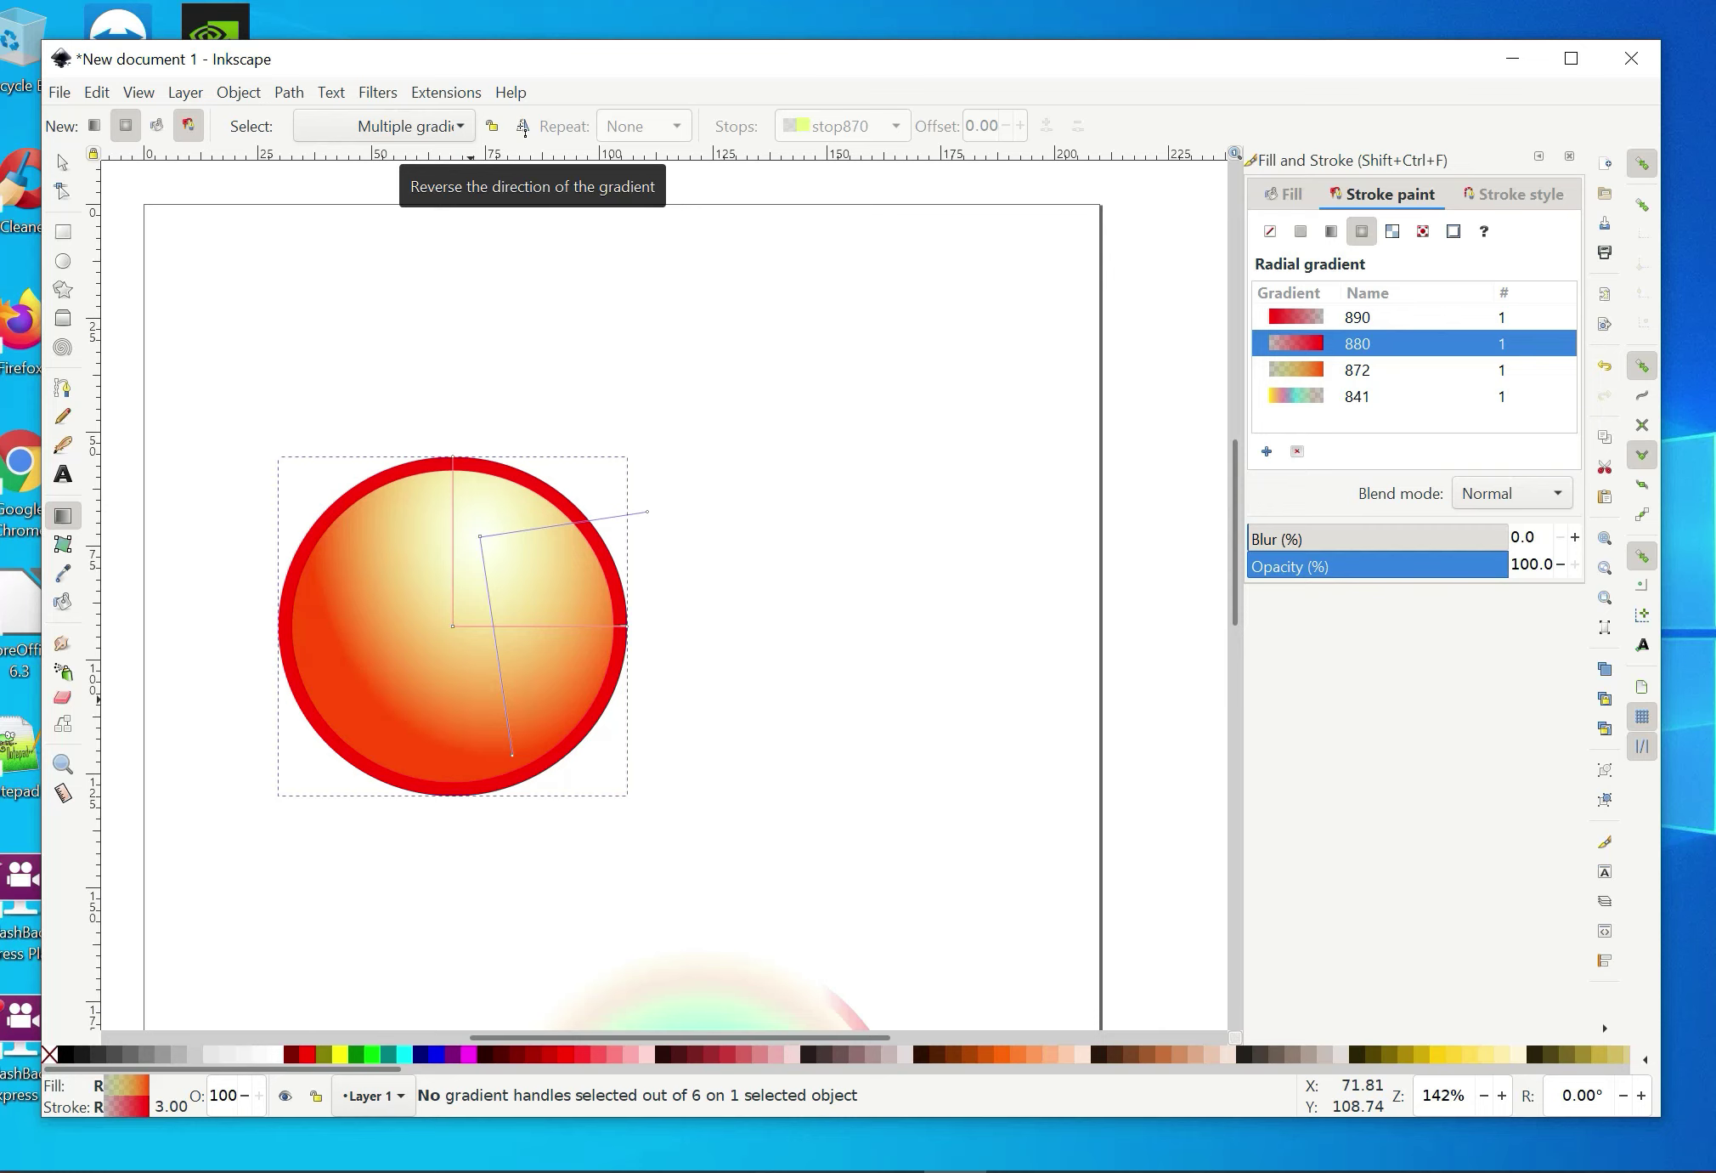
pyautogui.click(523, 128)
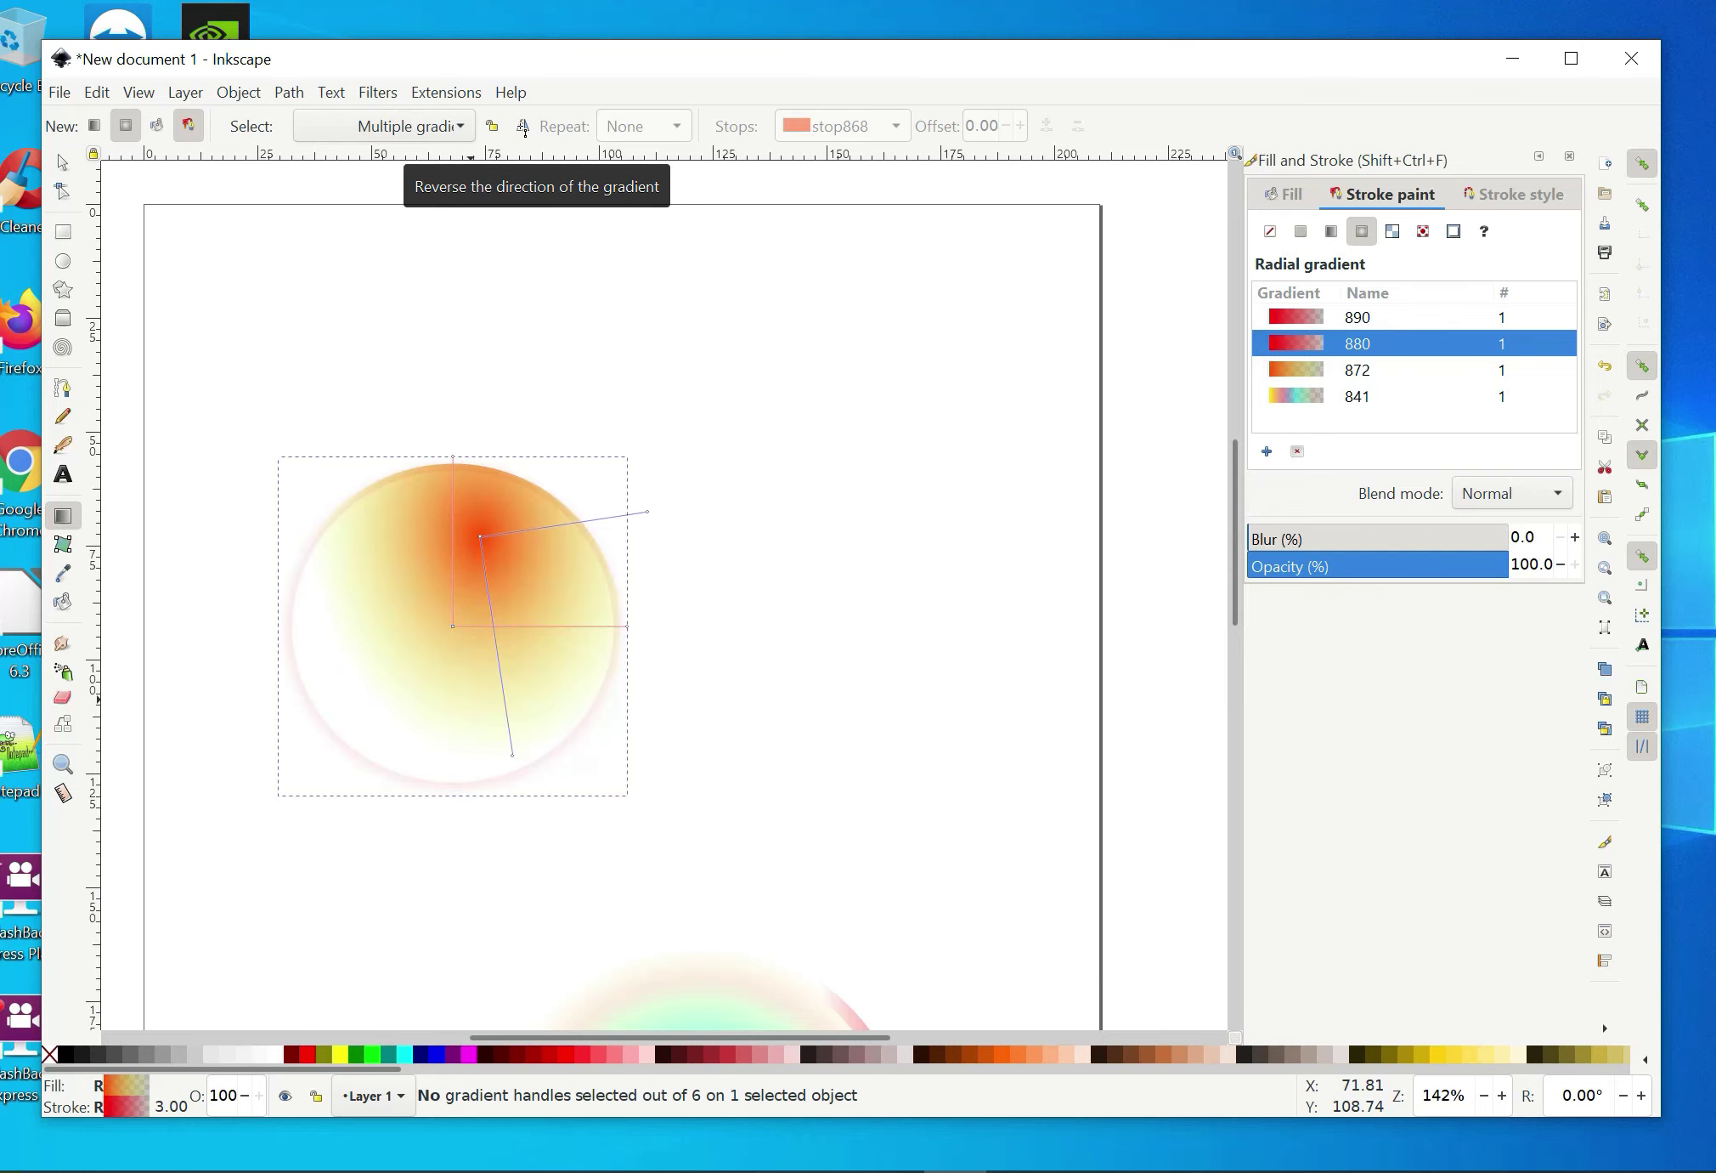
pyautogui.click(524, 127)
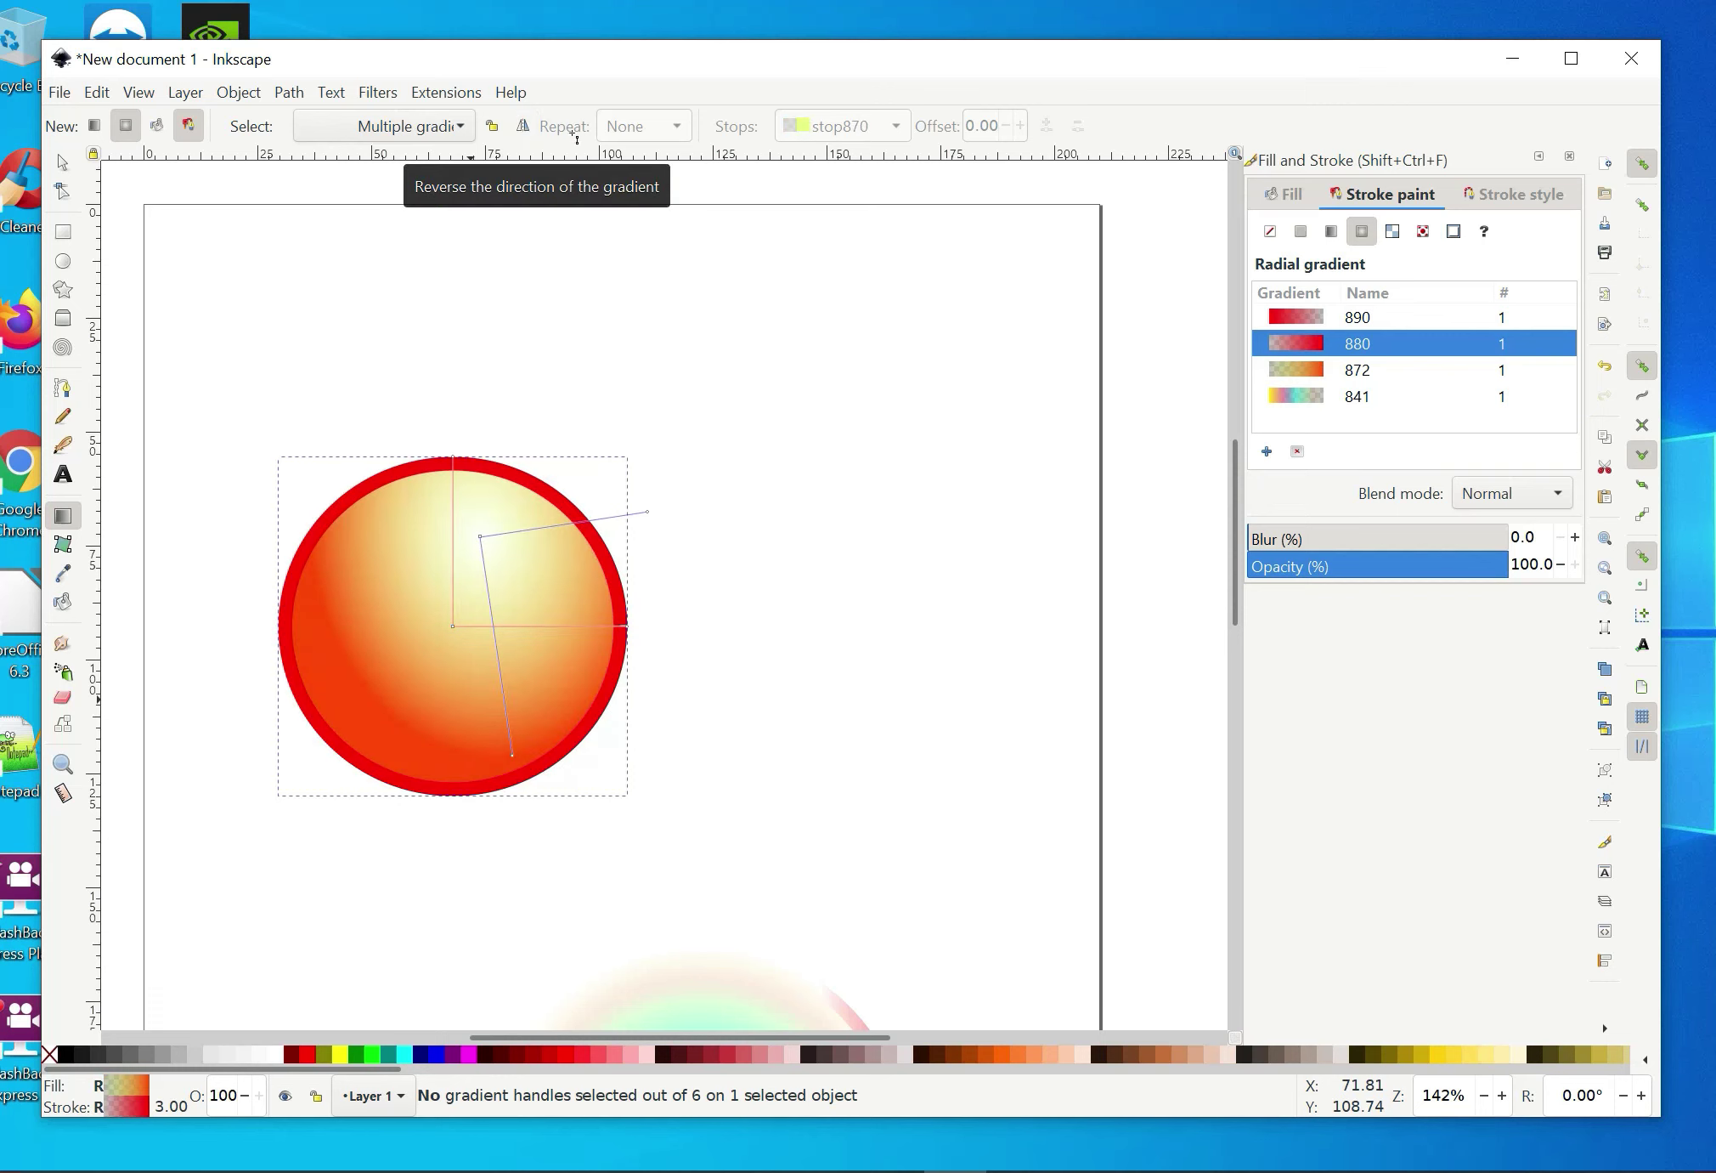
pyautogui.click(1393, 232)
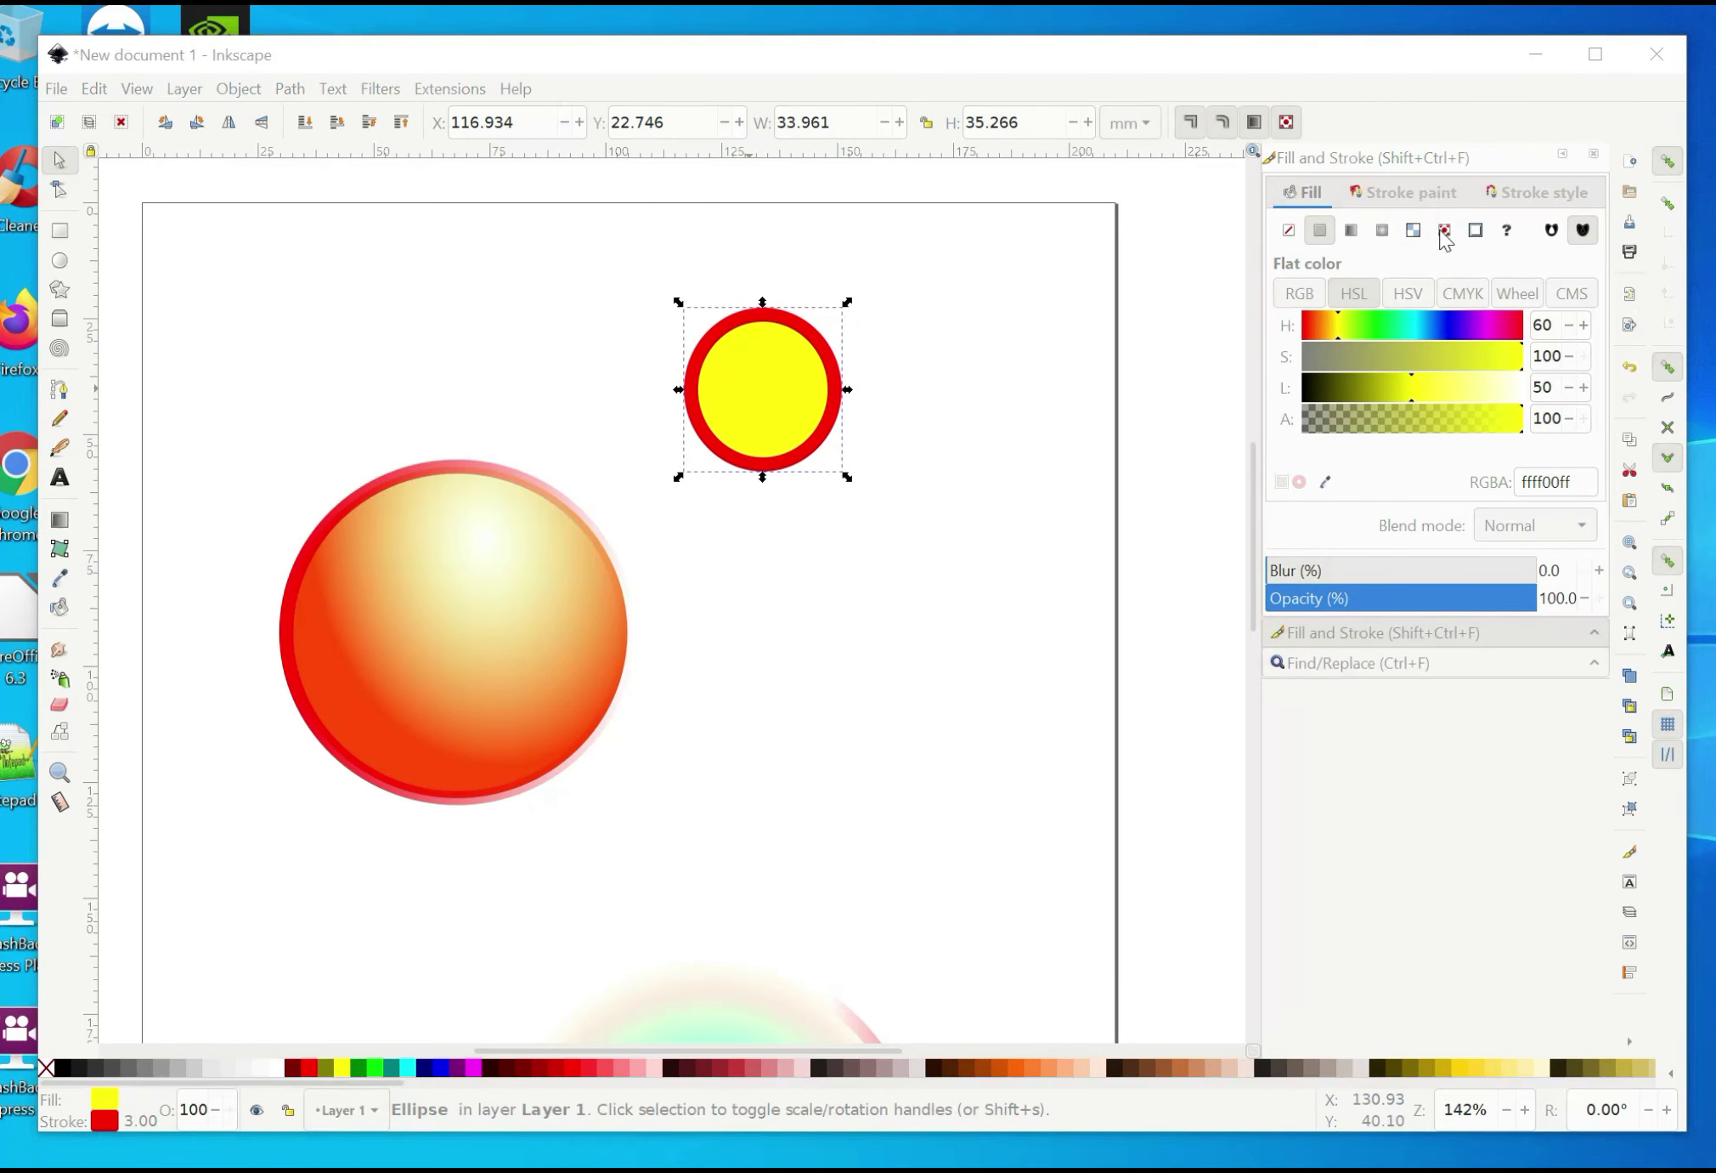
# - Give the small yellow circle a pattern fill and try the Stripes 1:64 and Stripes 1:5 patterns
pyautogui.click(1445, 231)
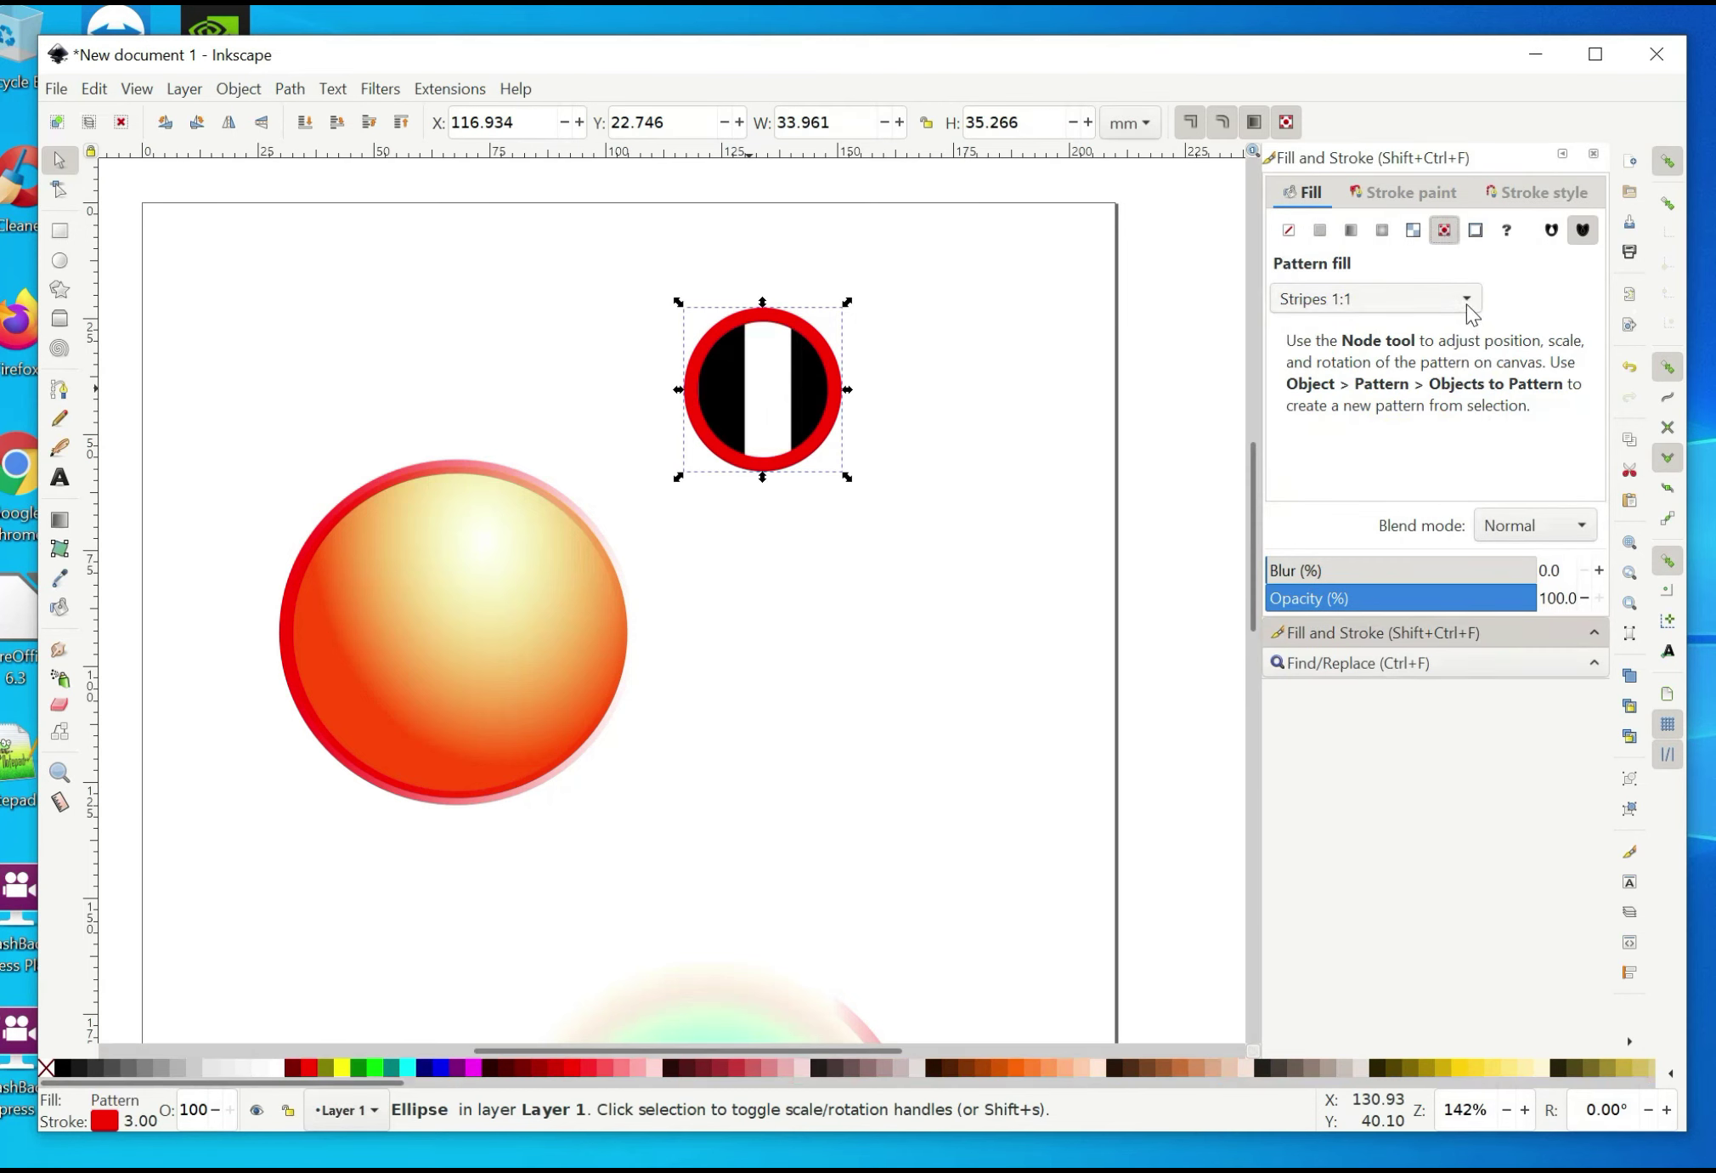
pyautogui.click(1469, 306)
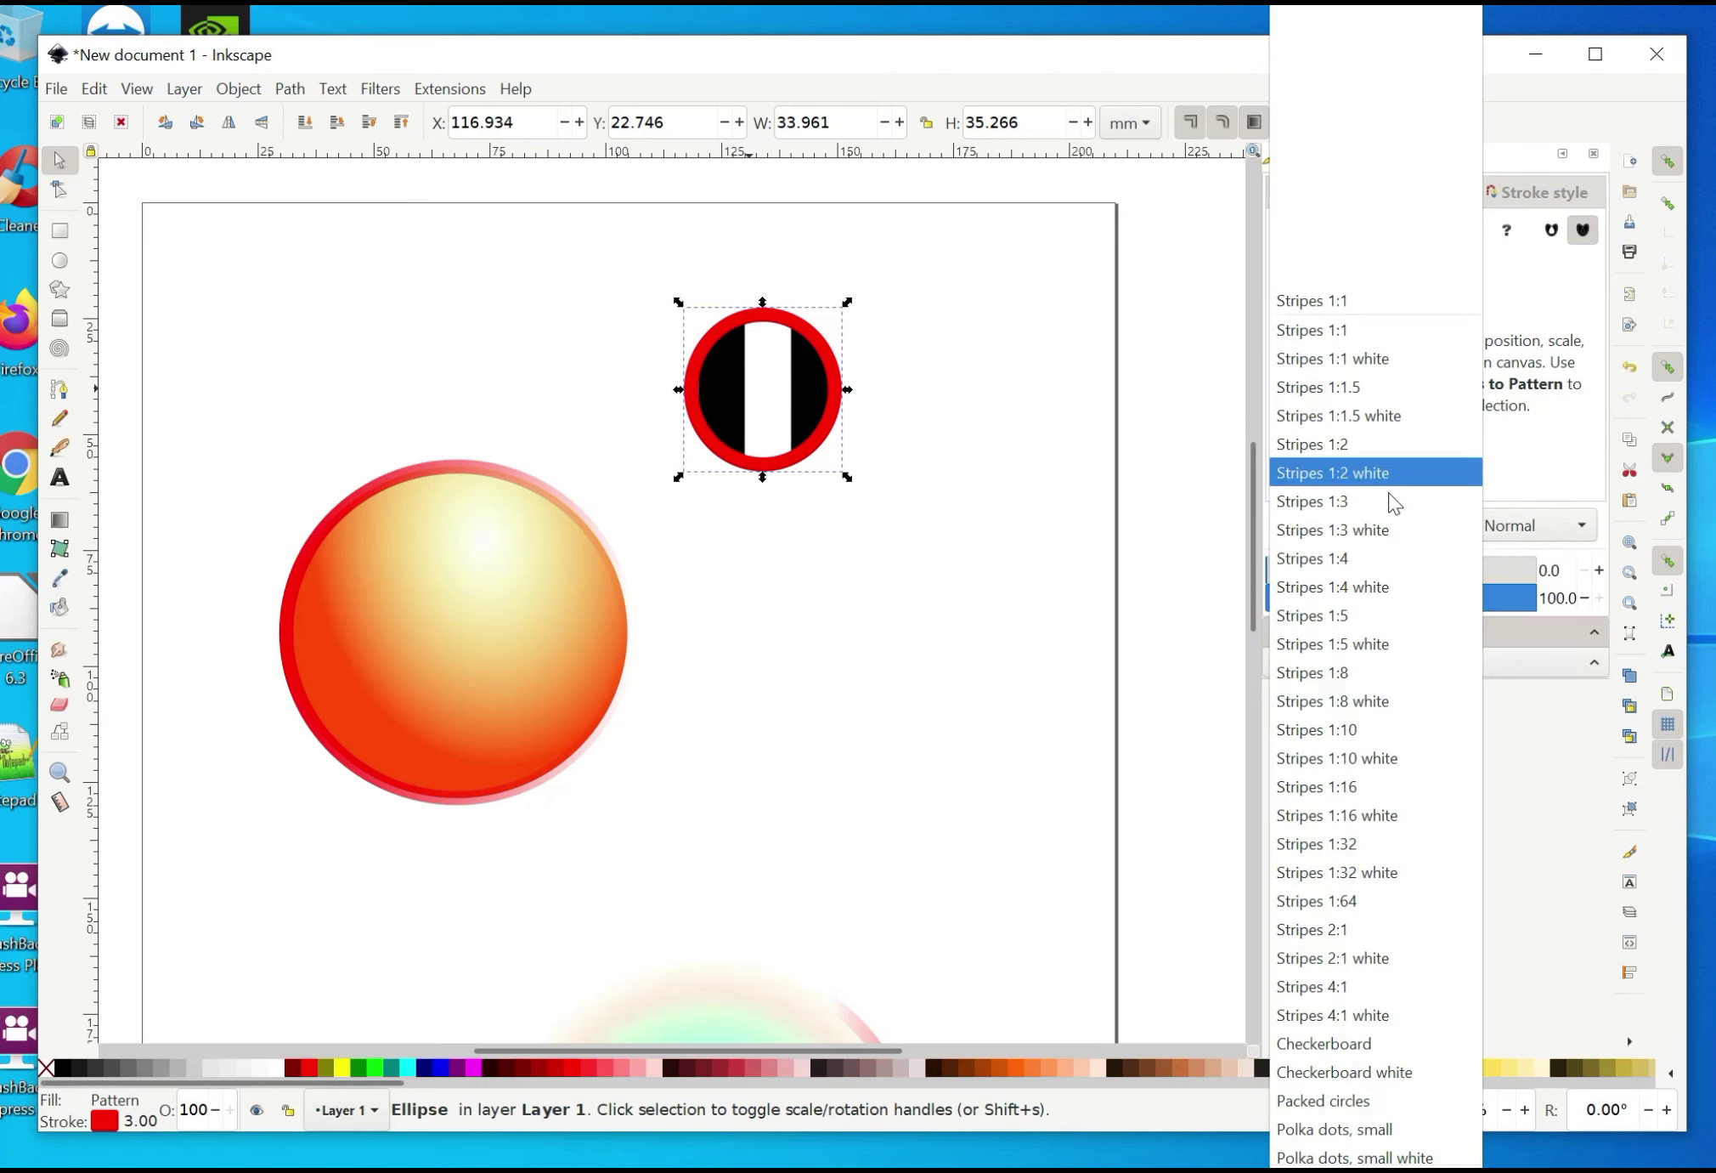
pyautogui.click(1368, 899)
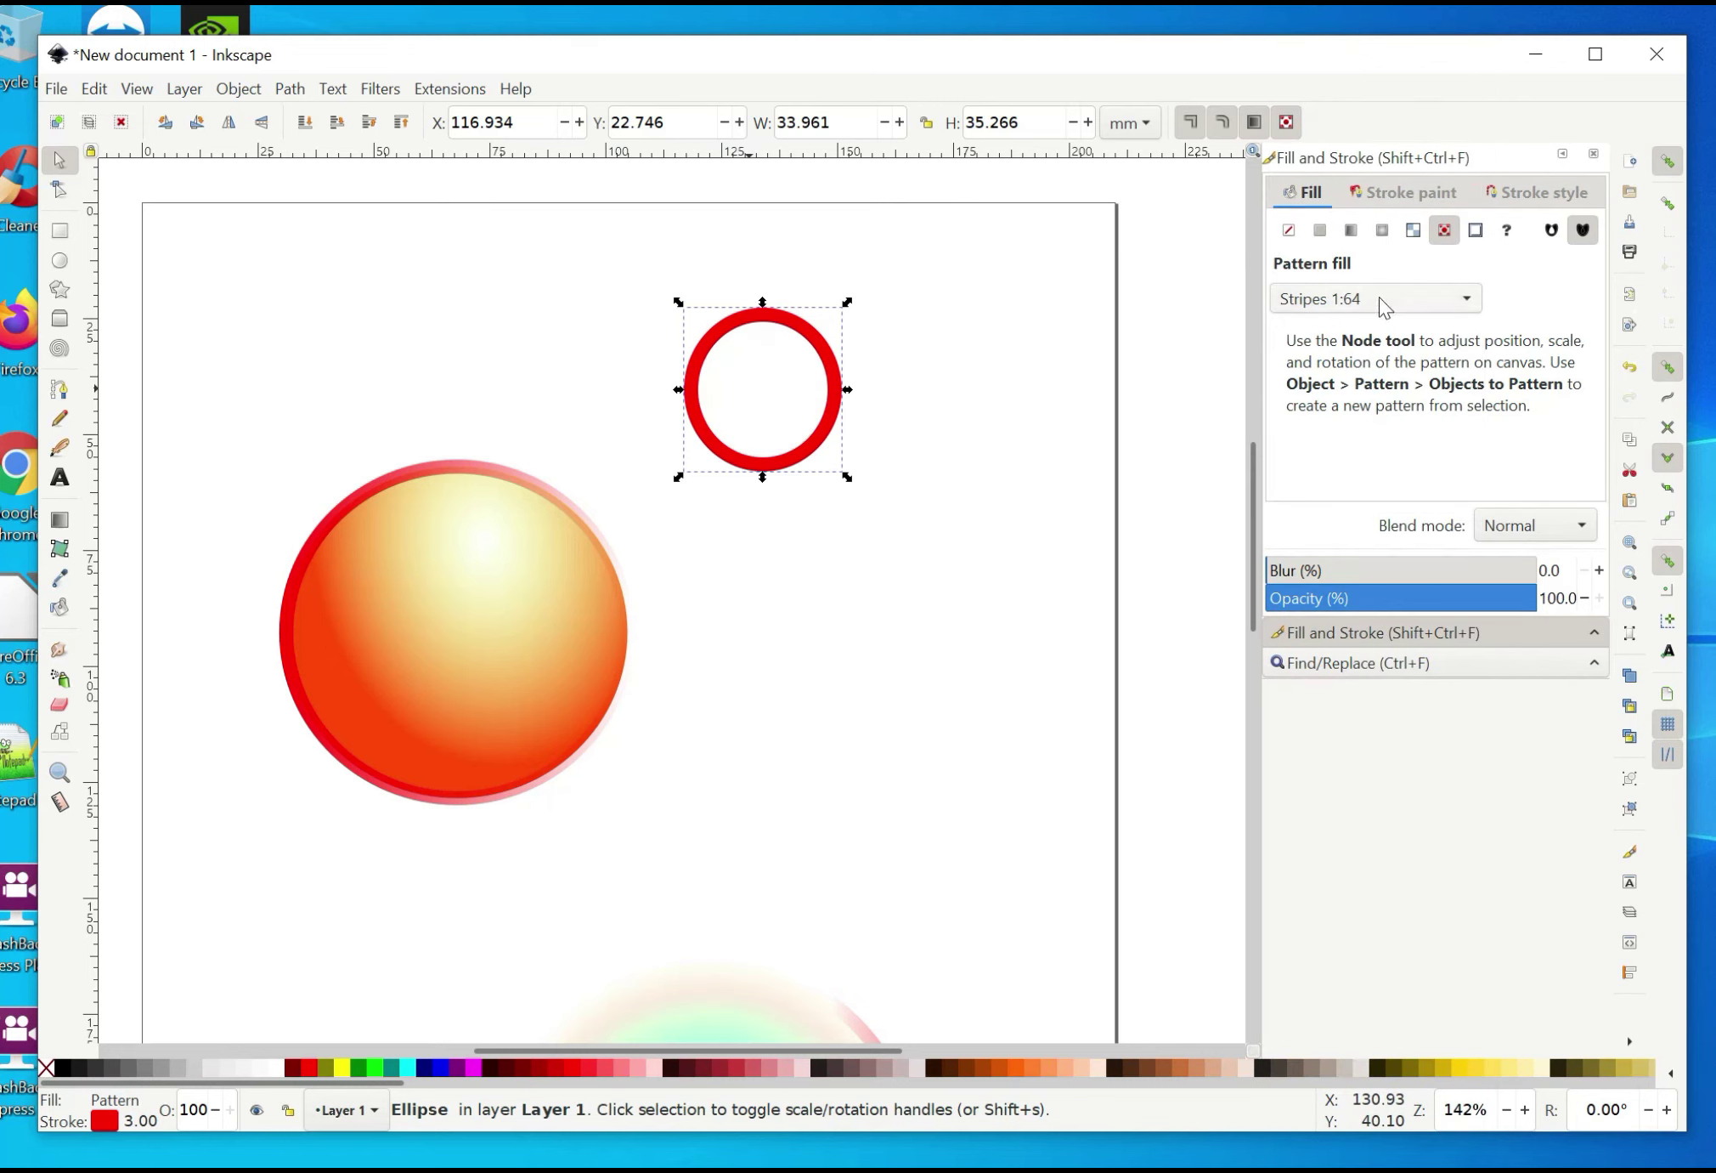
pyautogui.click(1458, 299)
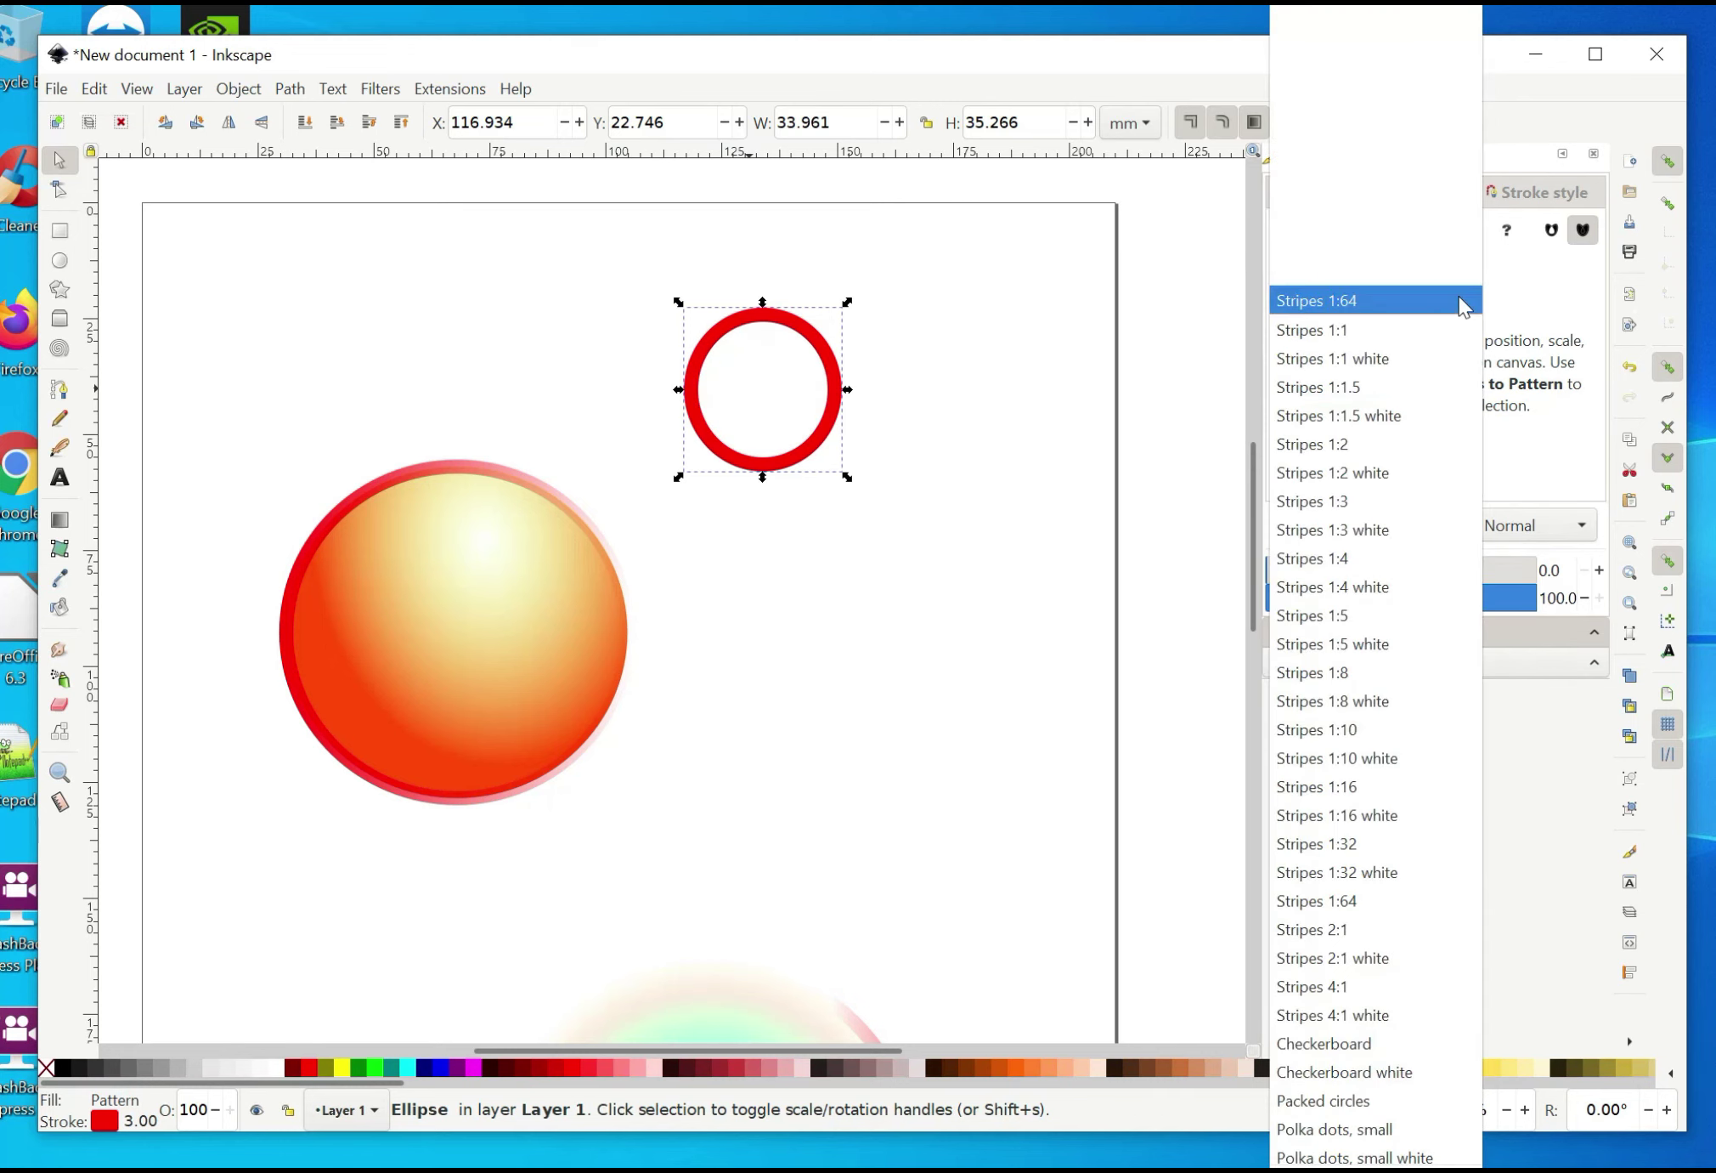
pyautogui.click(1363, 615)
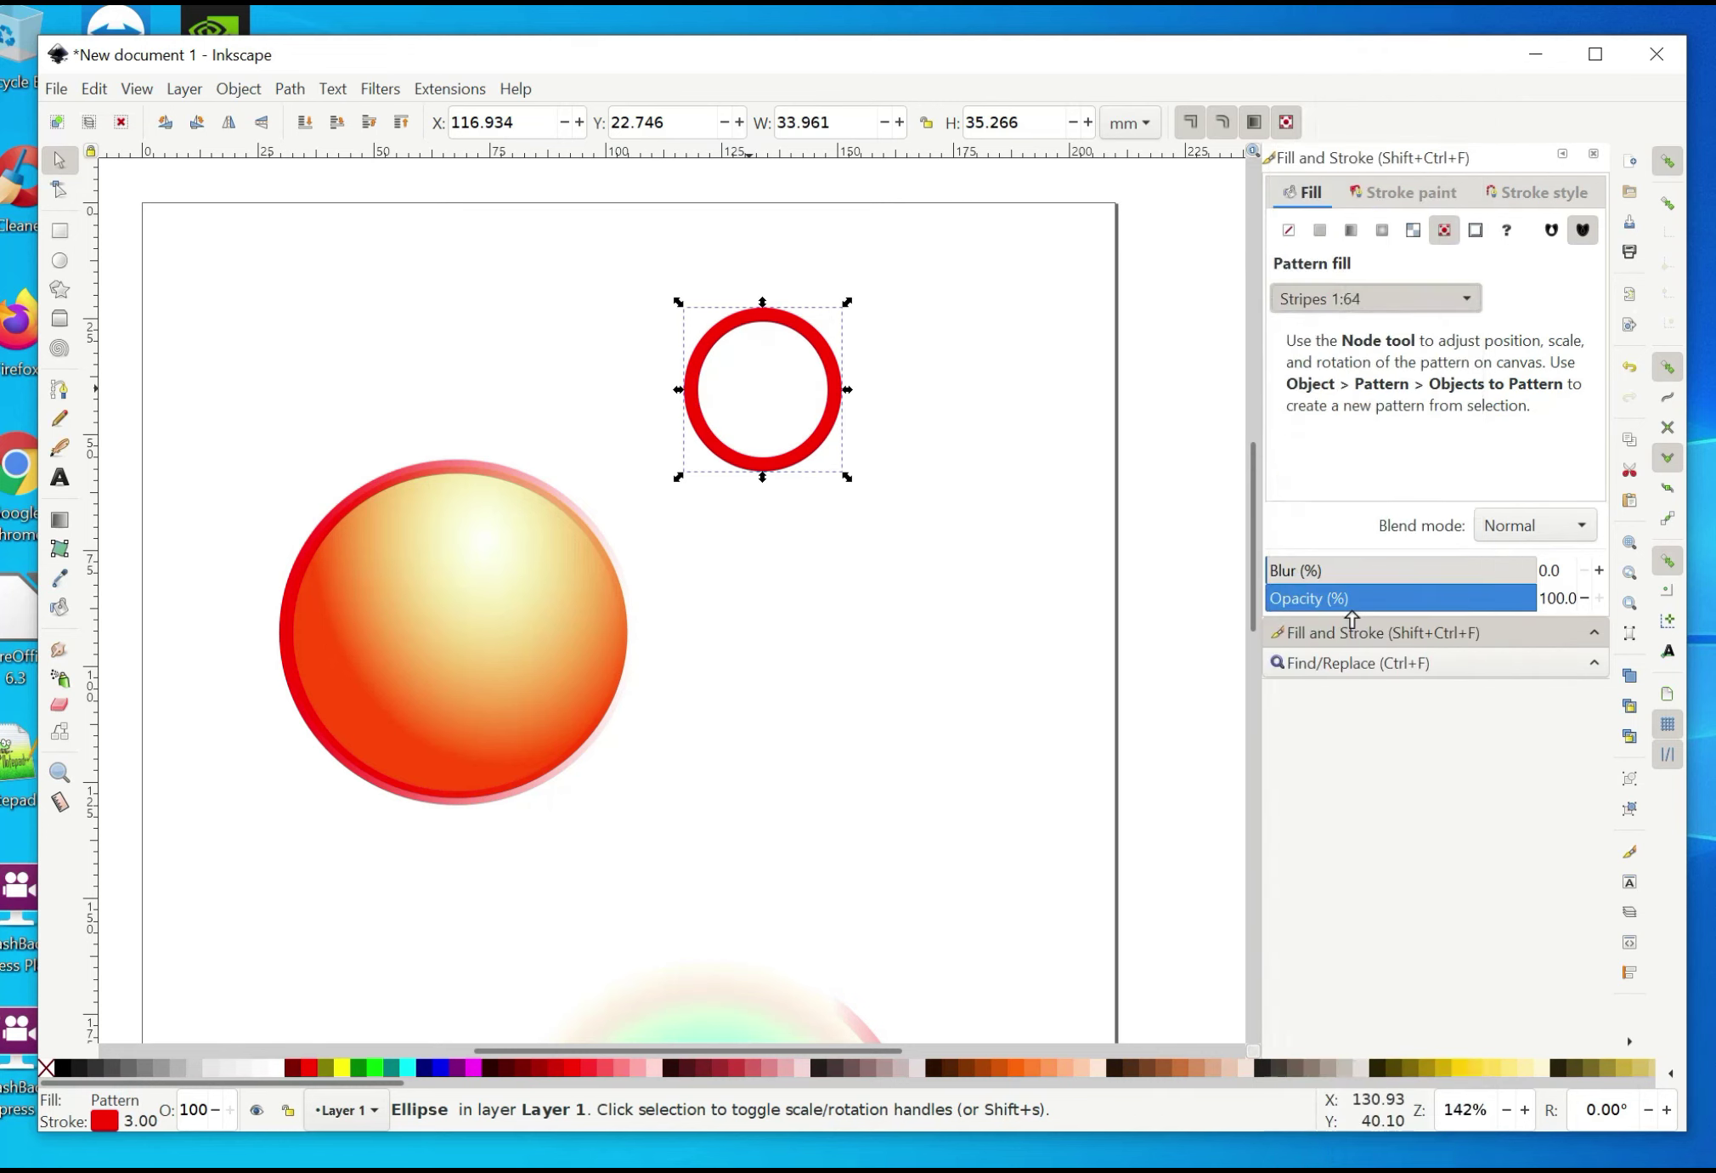
# - Try the Stripes 1:64 and Stripes 1:3 patterns on the small circle, ending with Stripes 1:1
pyautogui.click(1467, 301)
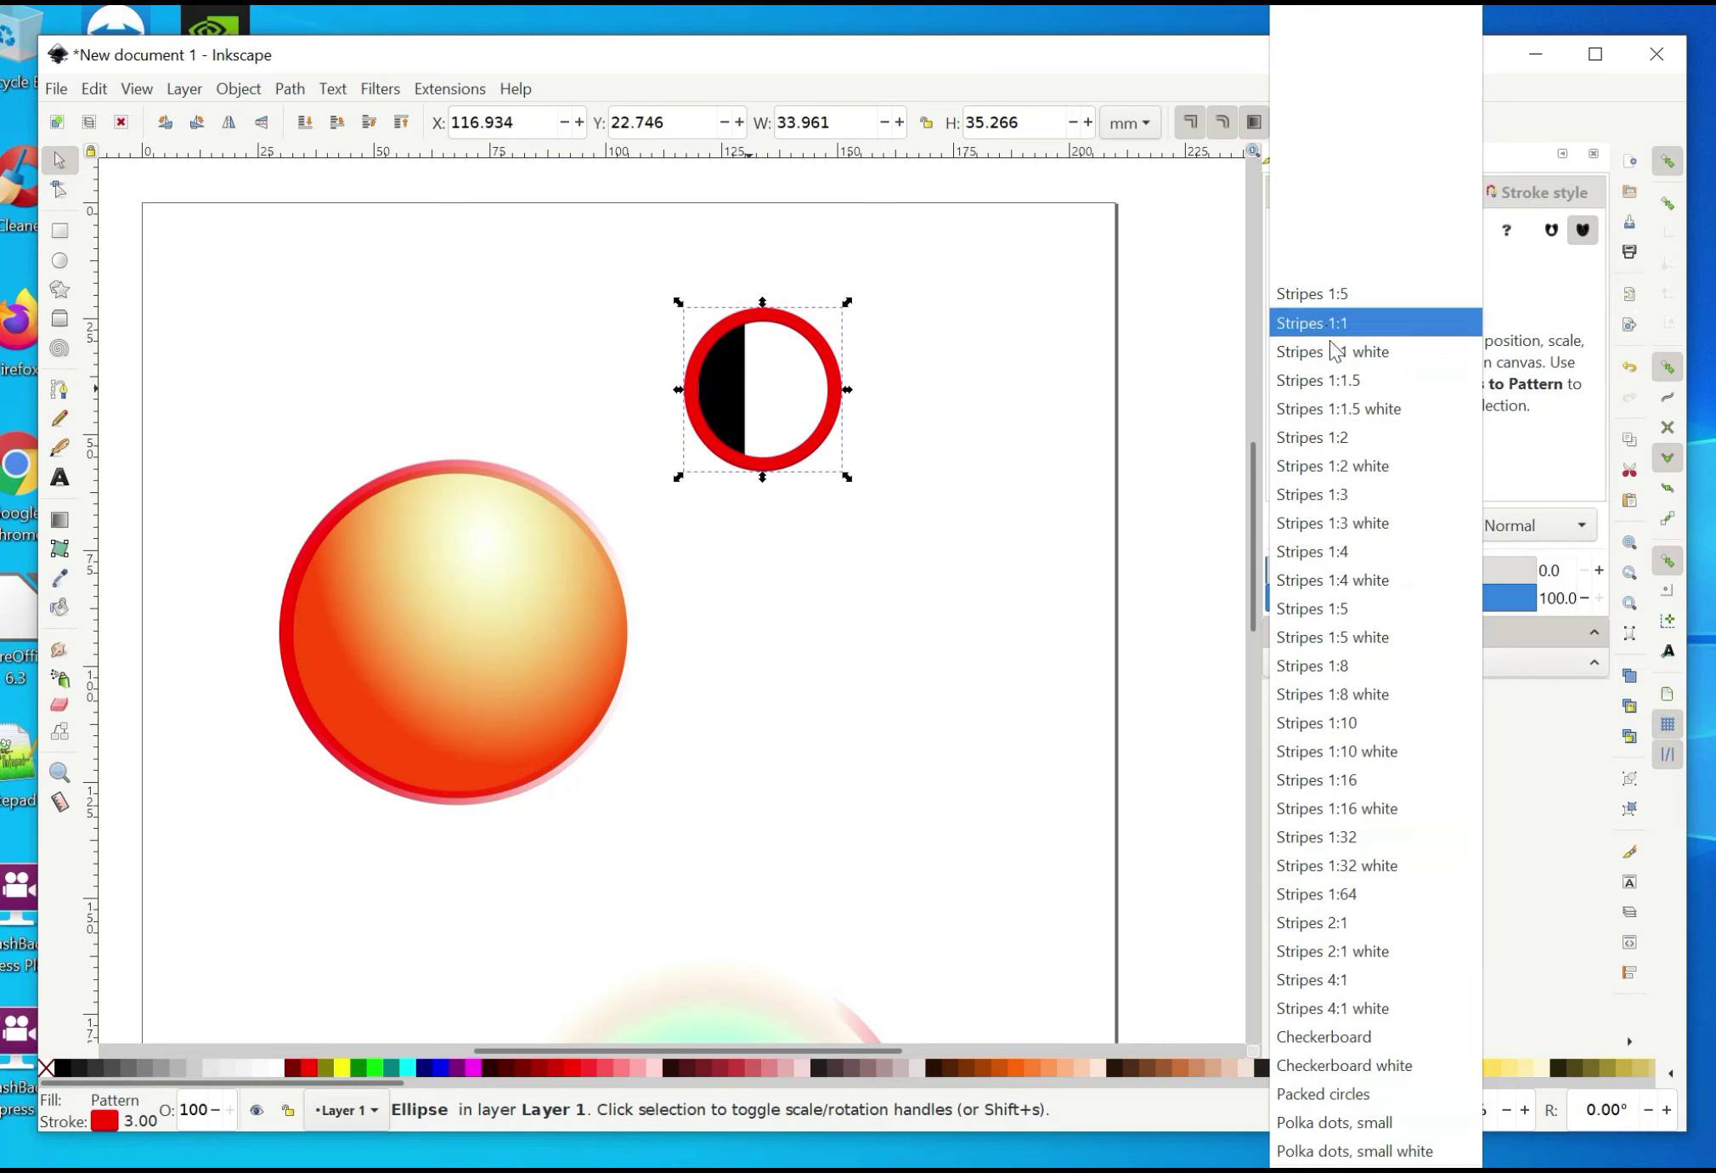
pyautogui.click(1372, 892)
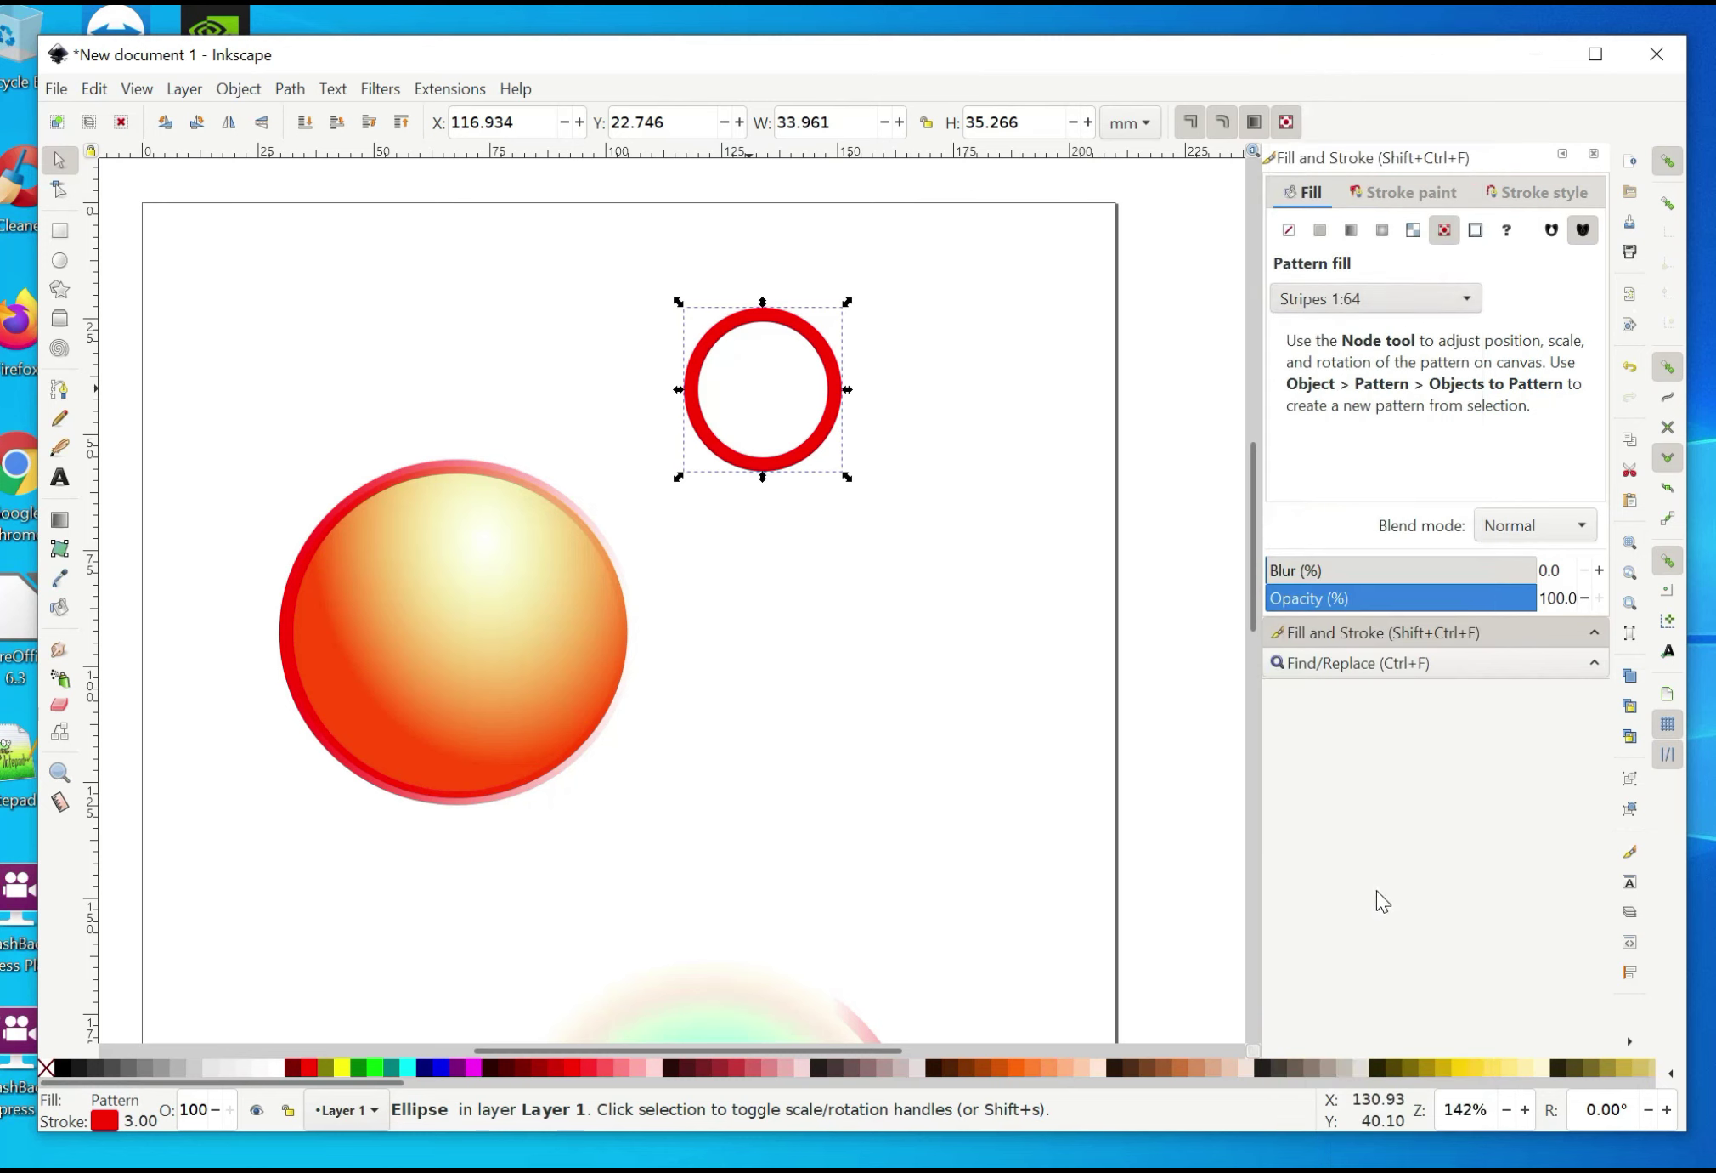
pyautogui.click(1477, 301)
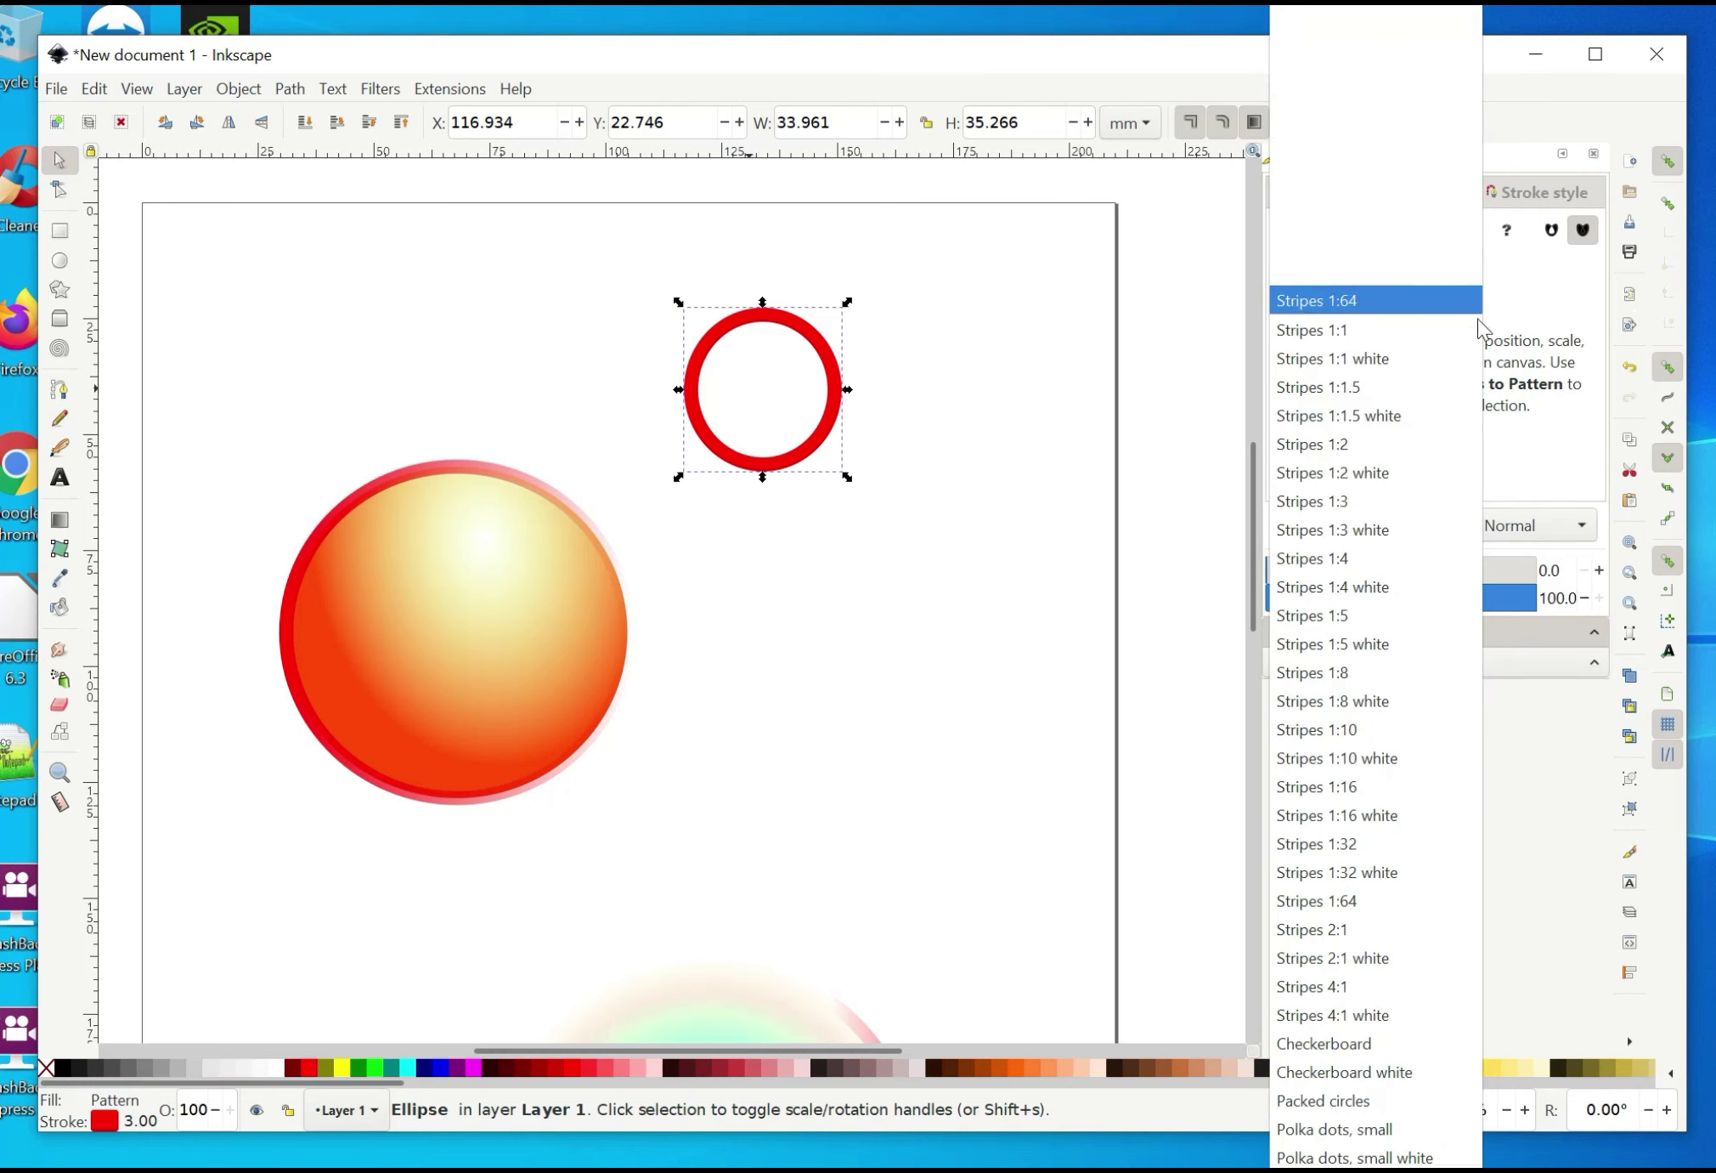
pyautogui.click(1379, 502)
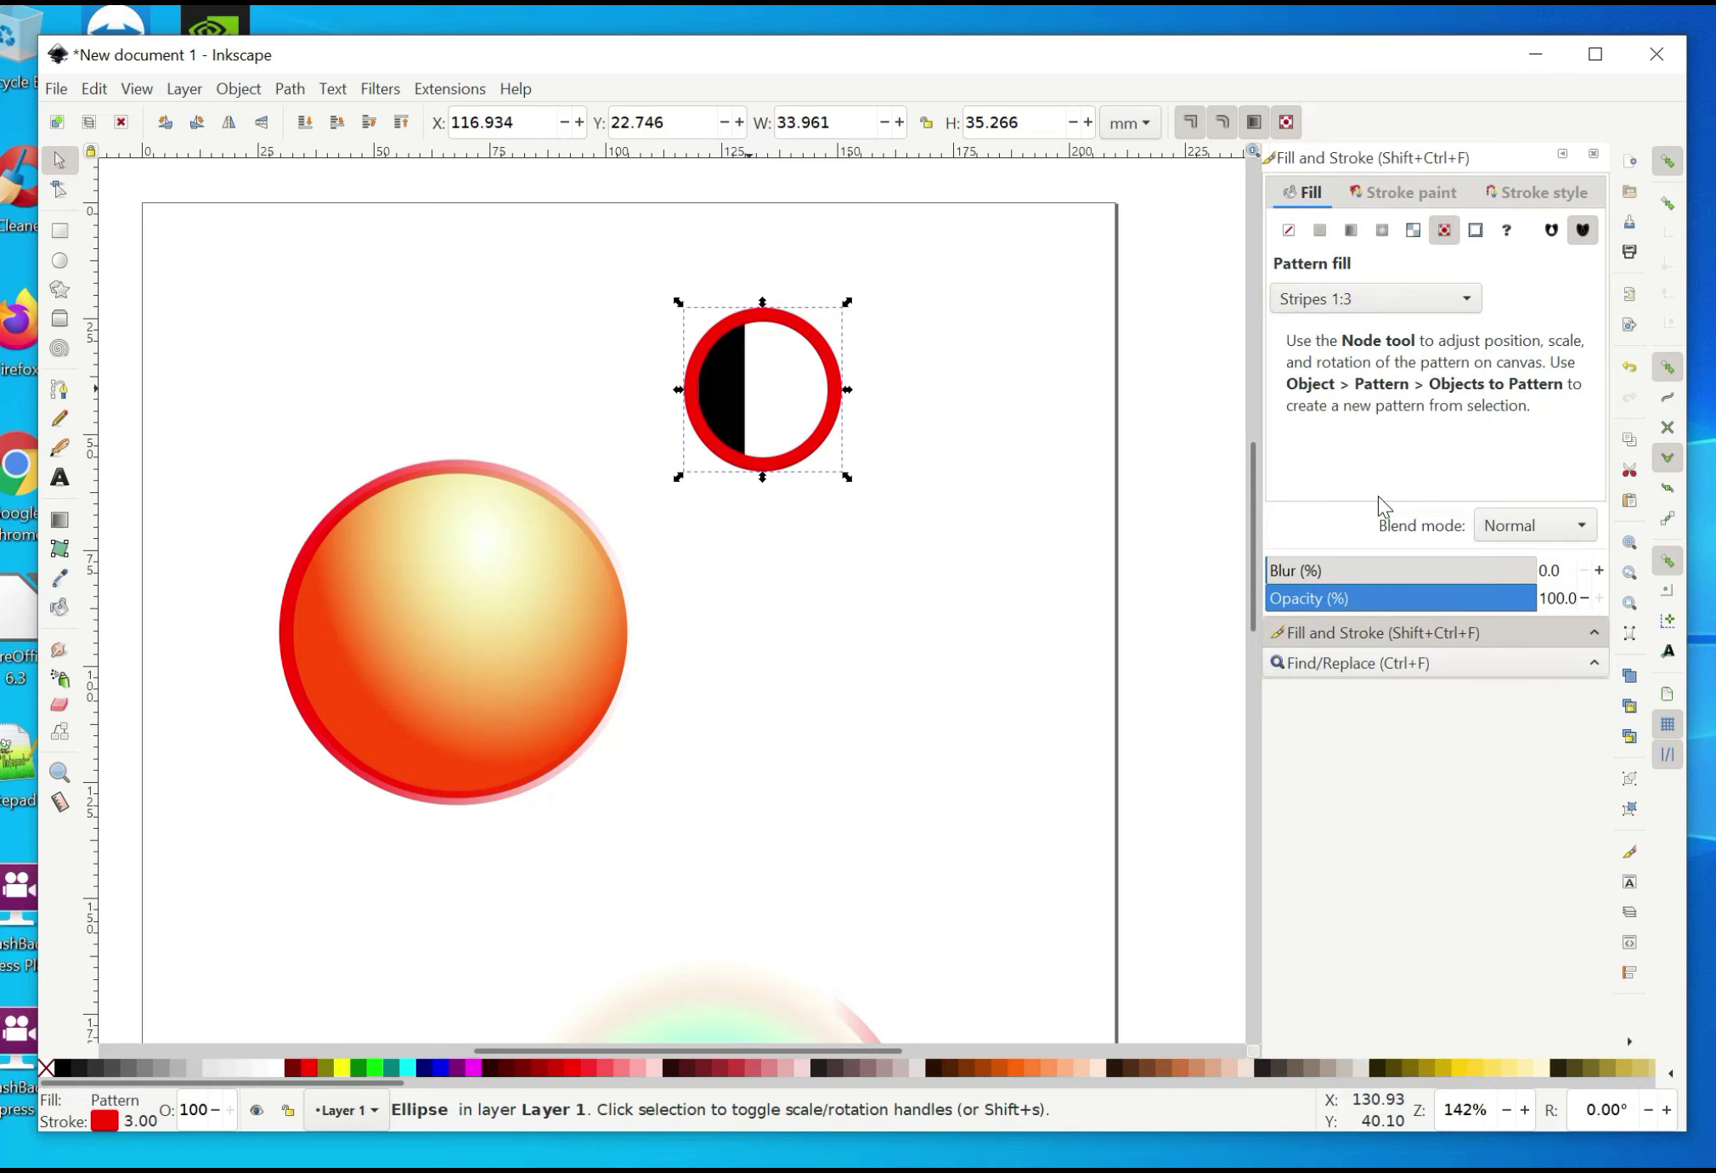
pyautogui.click(1470, 302)
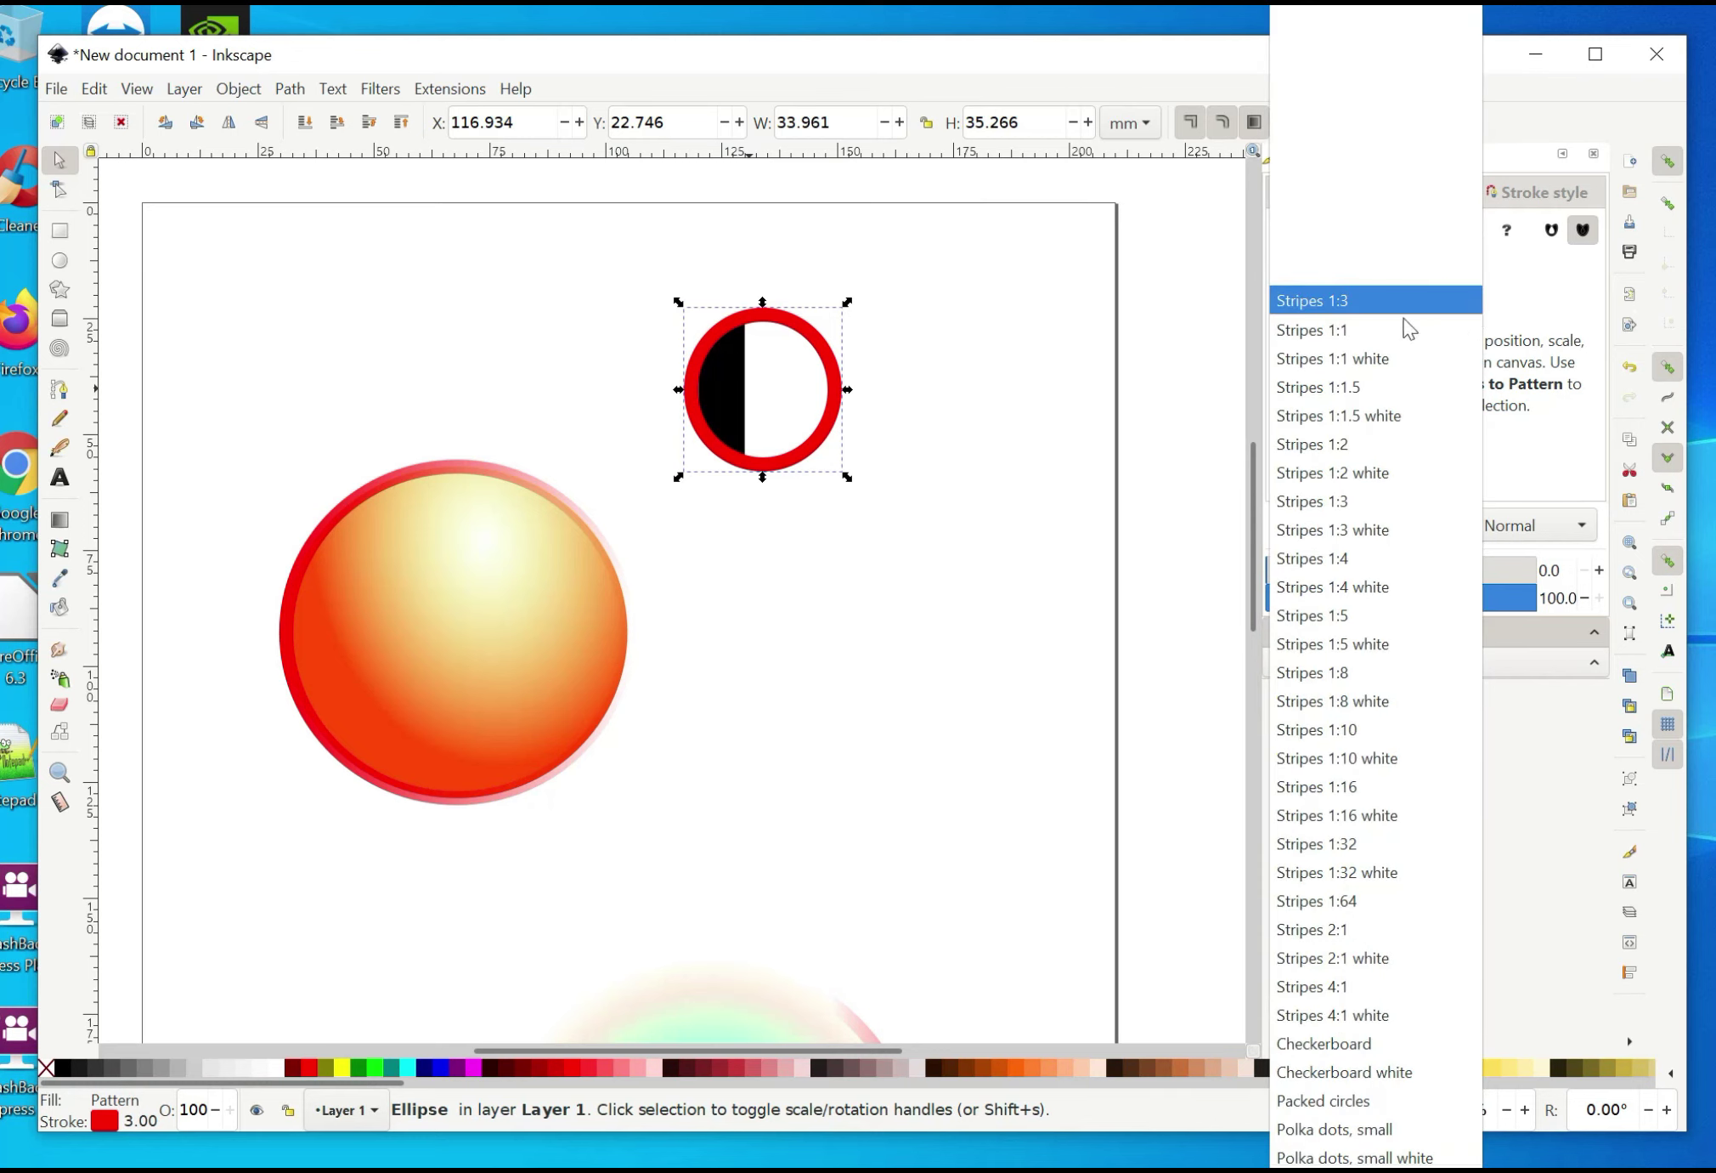
pyautogui.click(1381, 333)
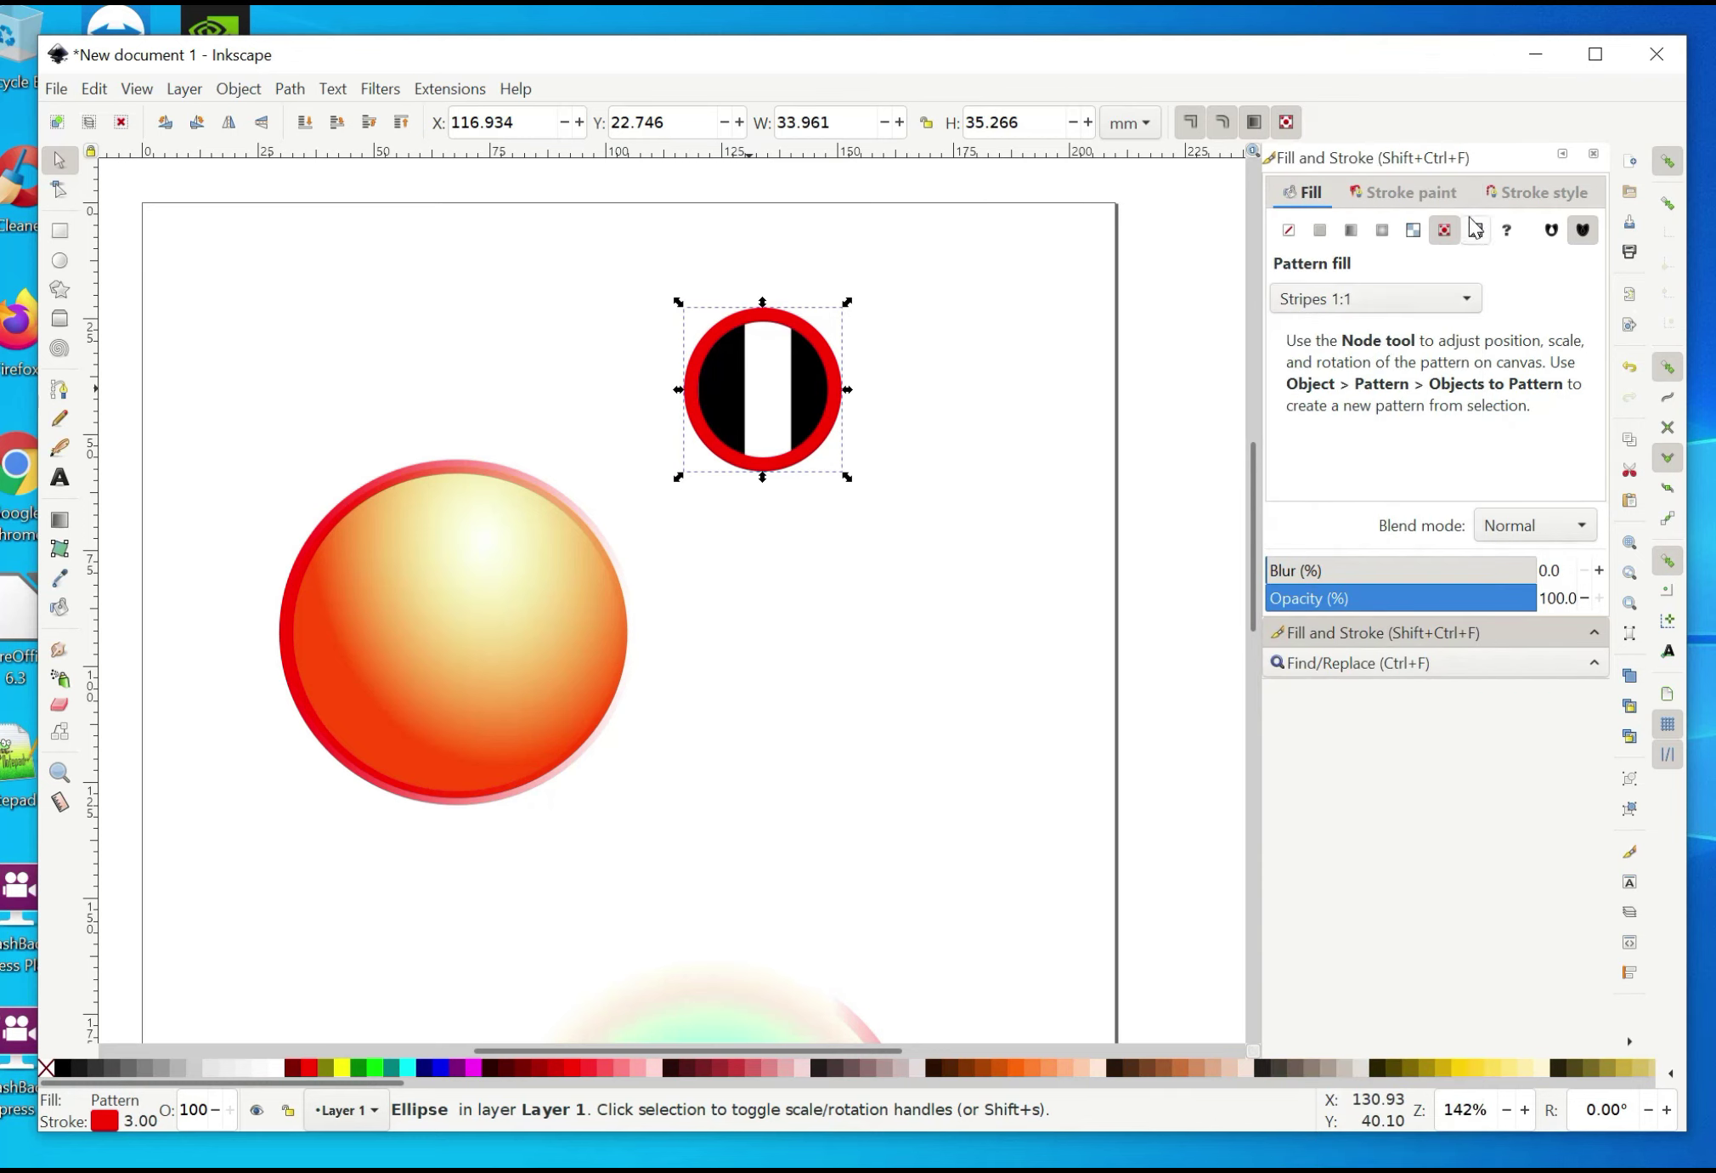